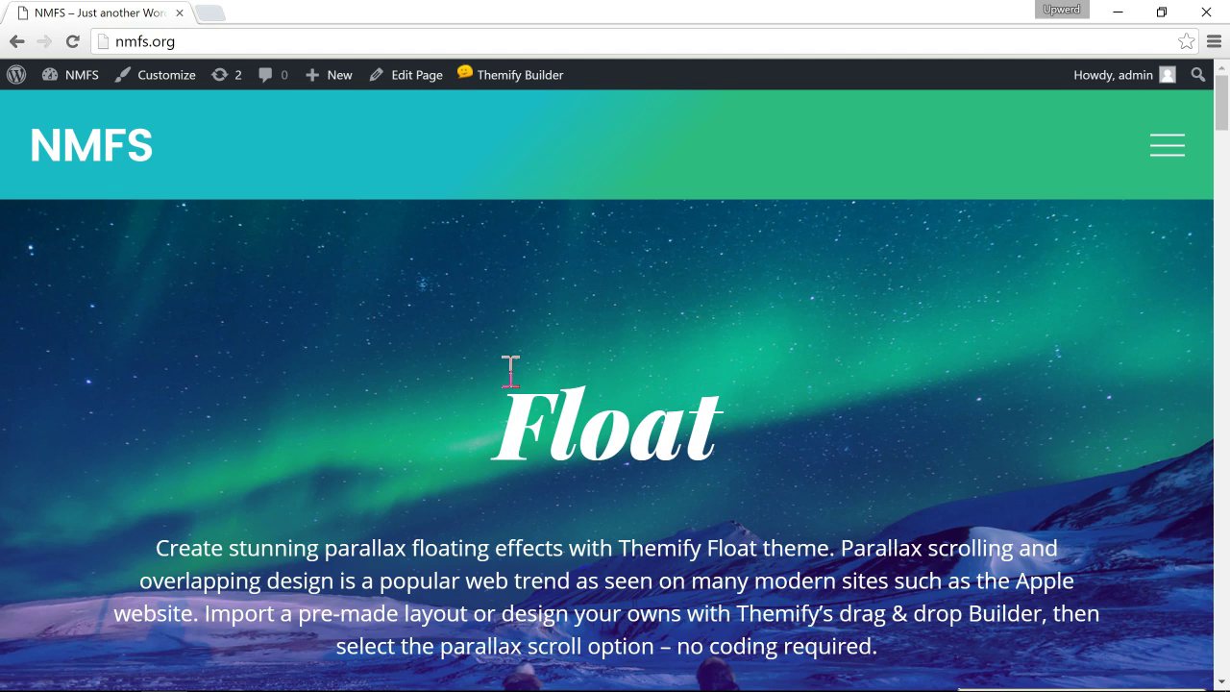
- Look through the site's home page, from the Float banner down to the Portfolio section and back up to the banner
scroll(510, 372, down, 1)
scroll(510, 372, down, 1)
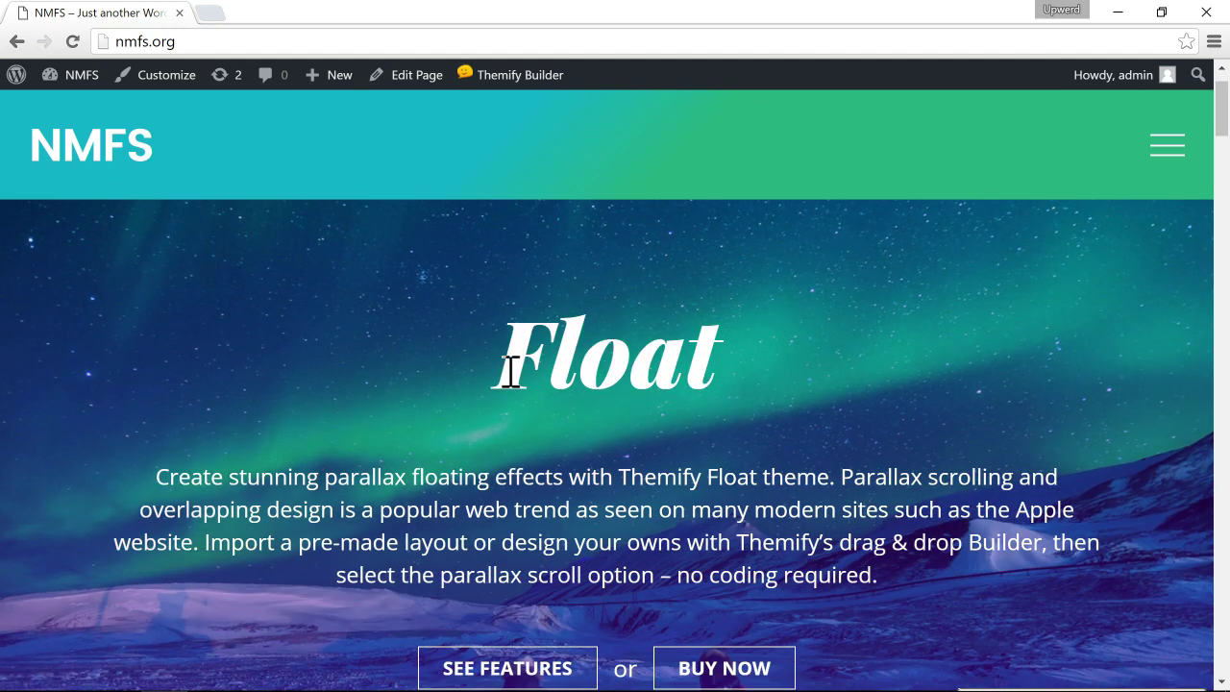
scroll(510, 371, down, 5)
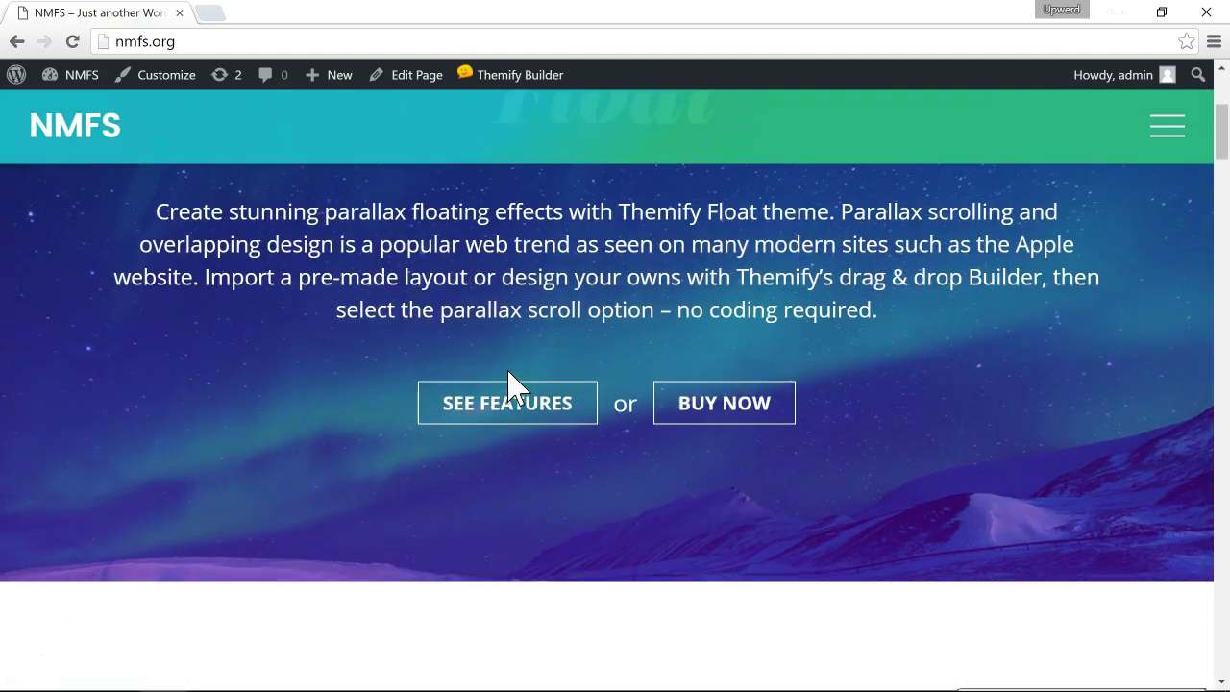
scroll(510, 372, down, 5)
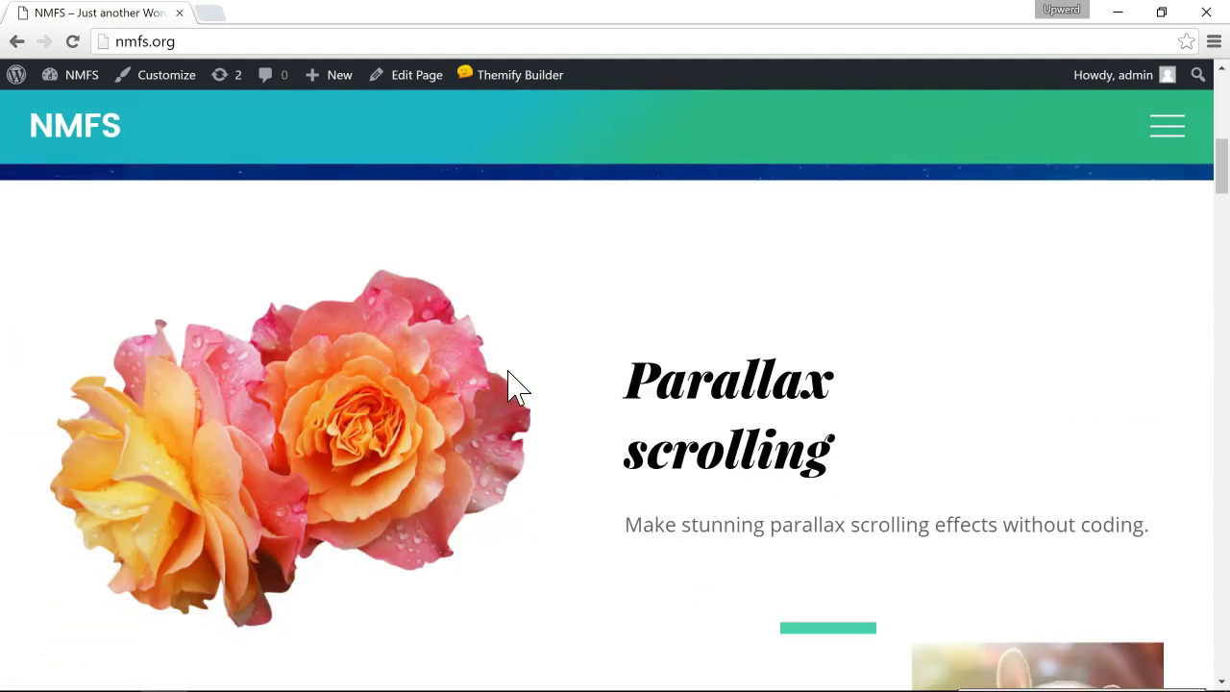
scroll(510, 371, down, 4)
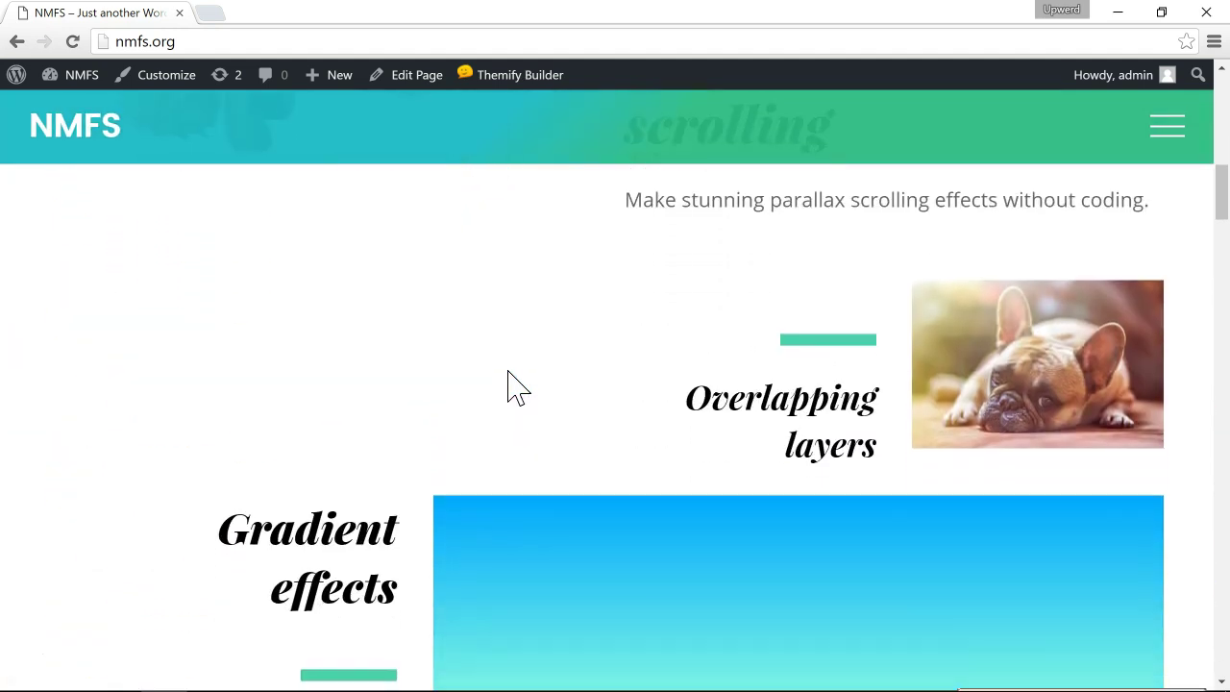
scroll(510, 372, down, 5)
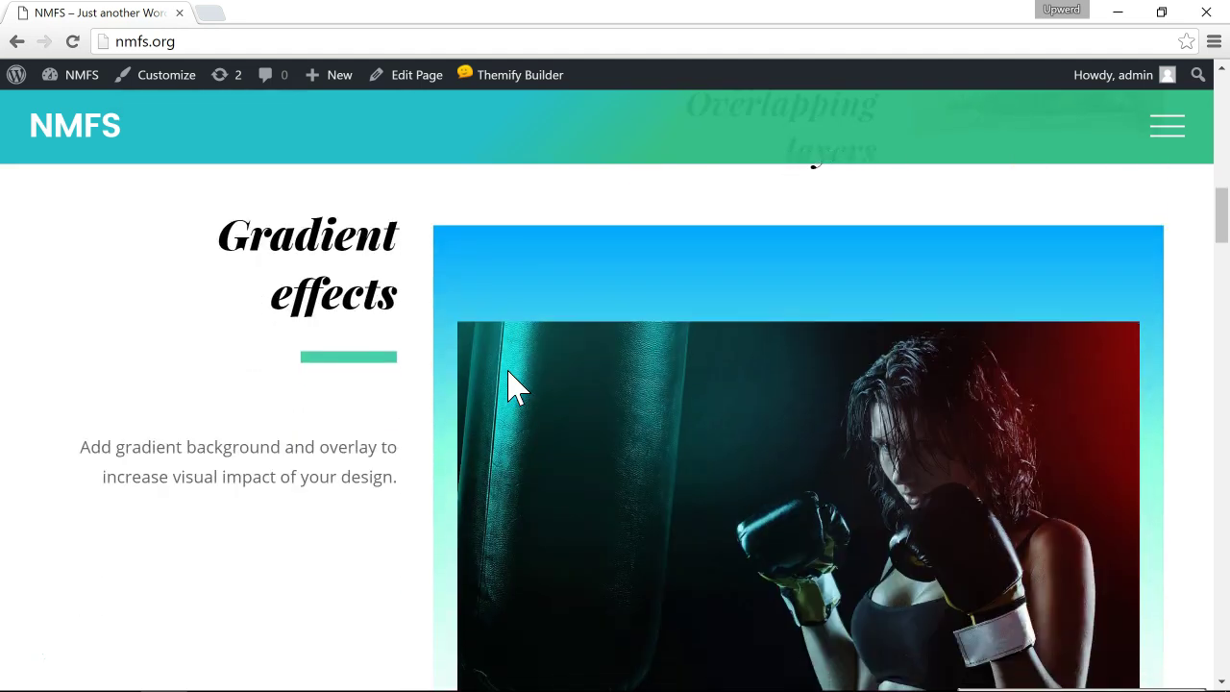
scroll(510, 372, down, 6)
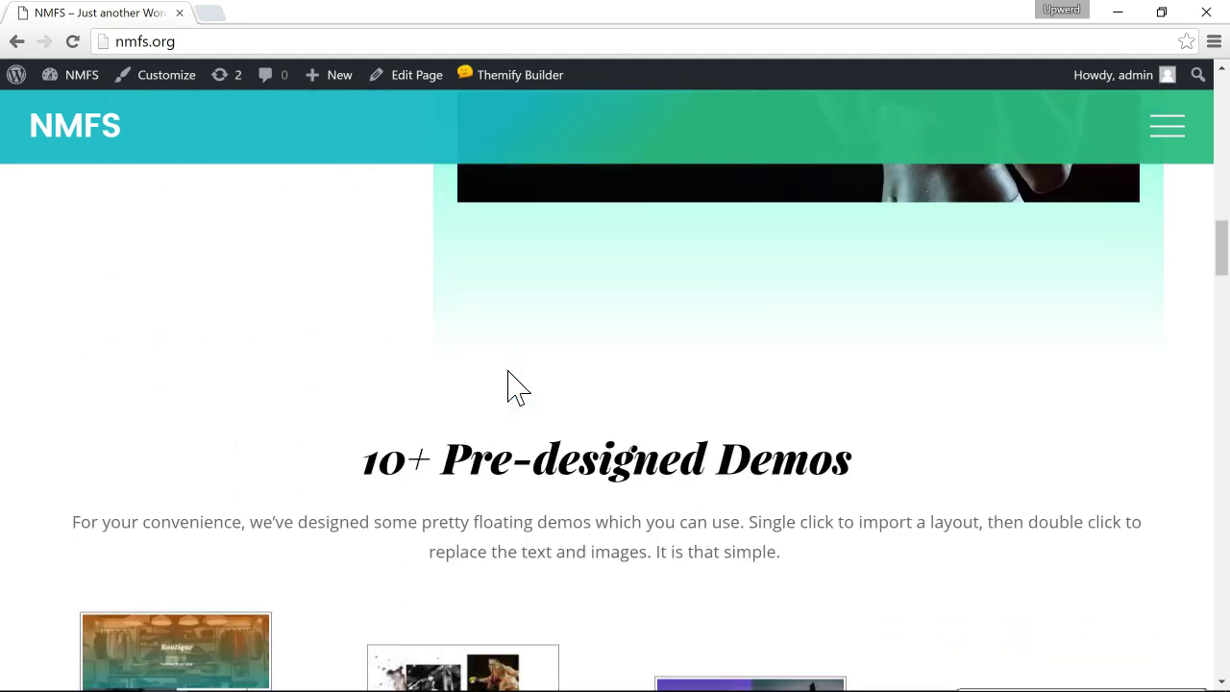
scroll(510, 372, down, 5)
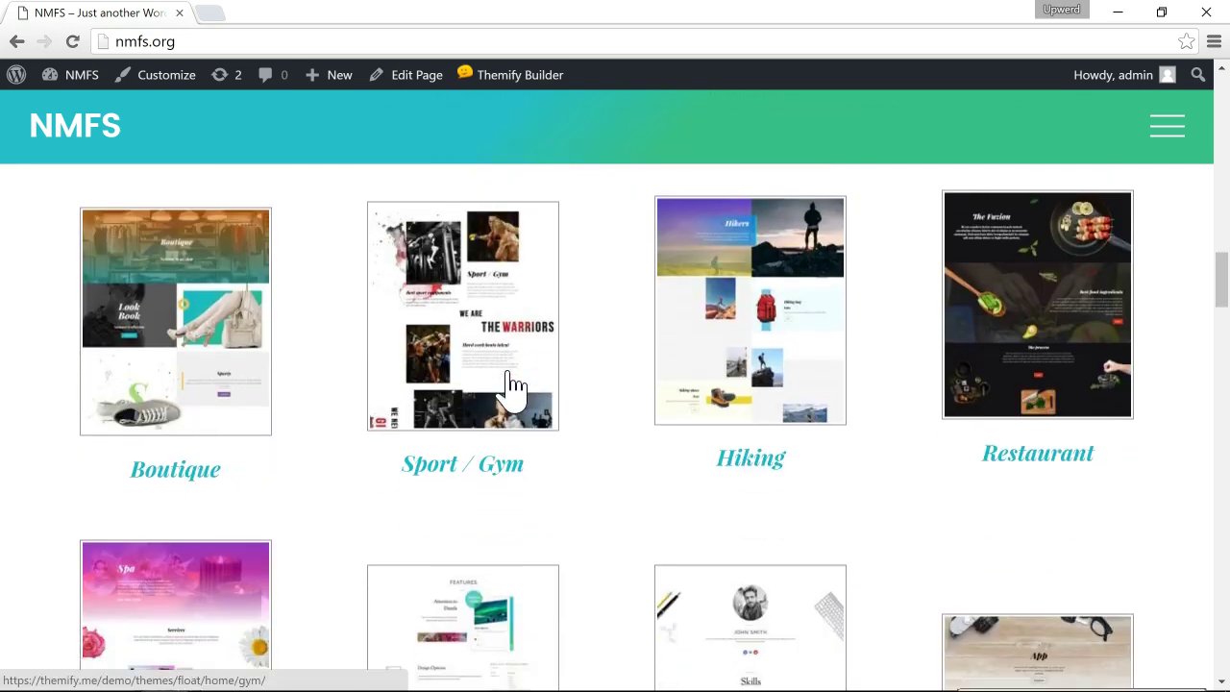
scroll(514, 385, down, 7)
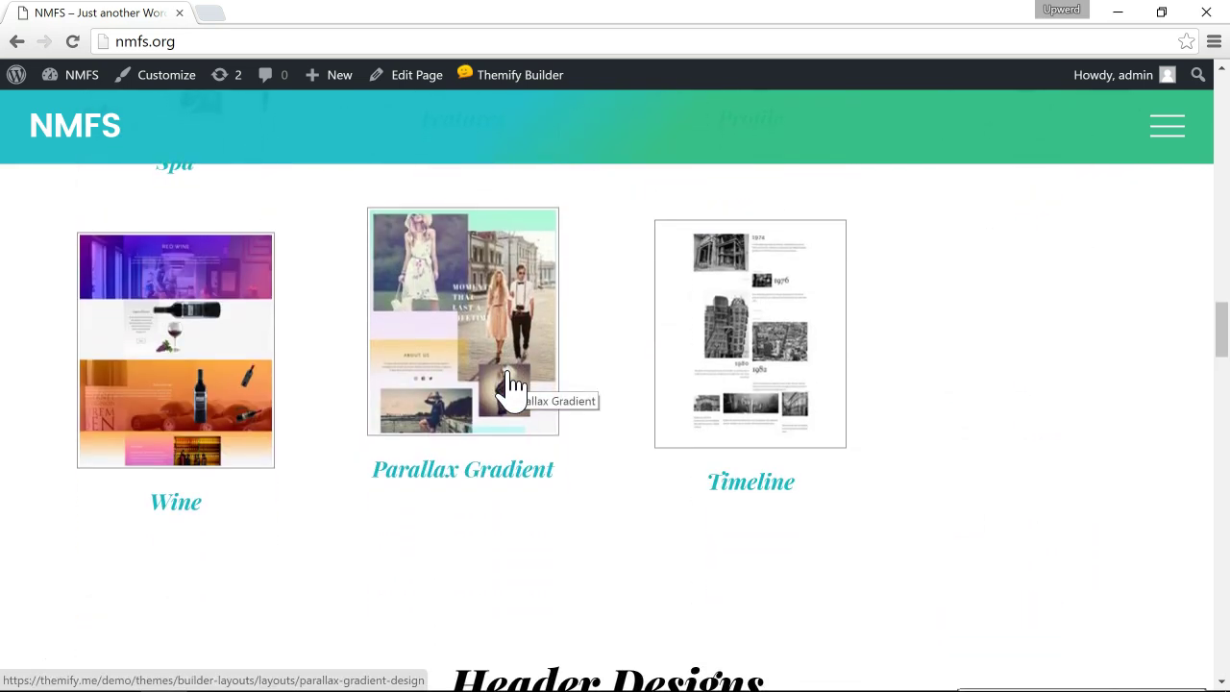
scroll(513, 379, down, 6)
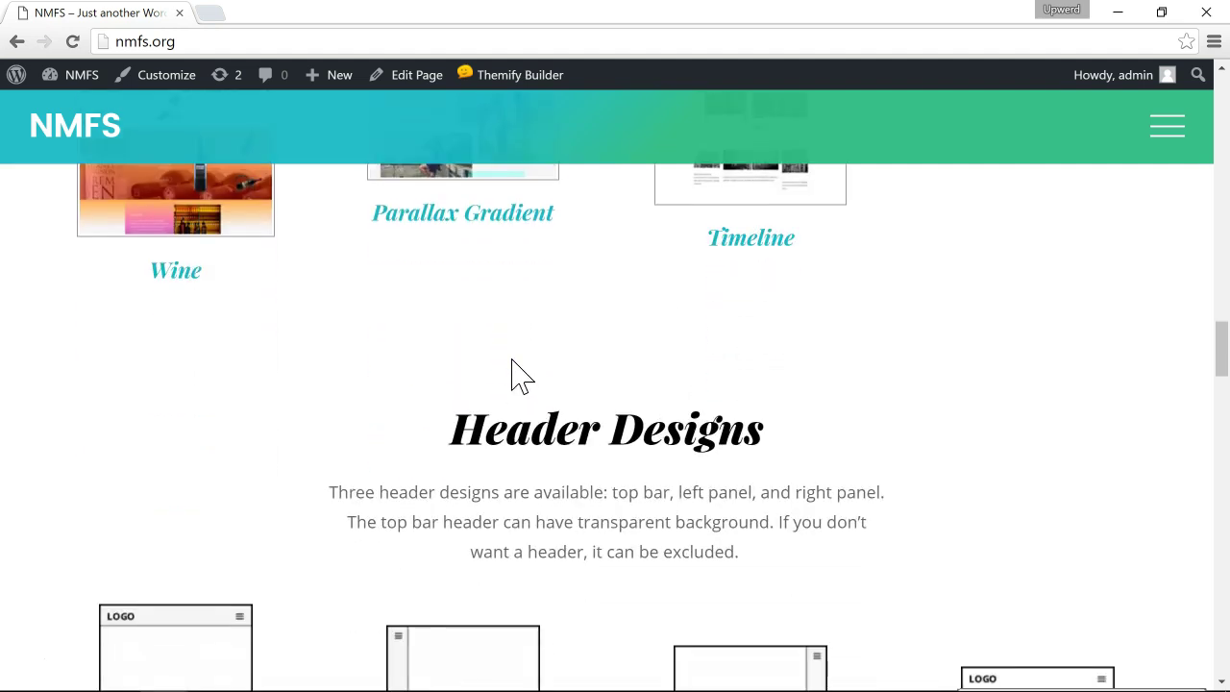
scroll(517, 379, down, 5)
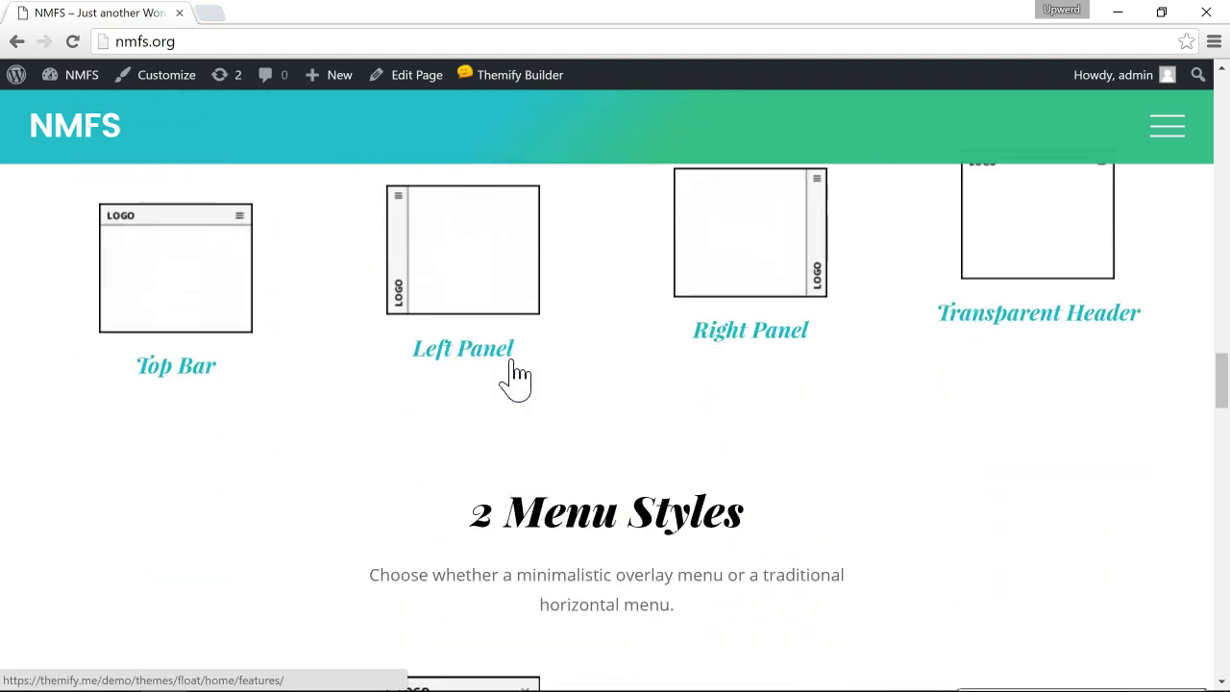
scroll(516, 378, down, 4)
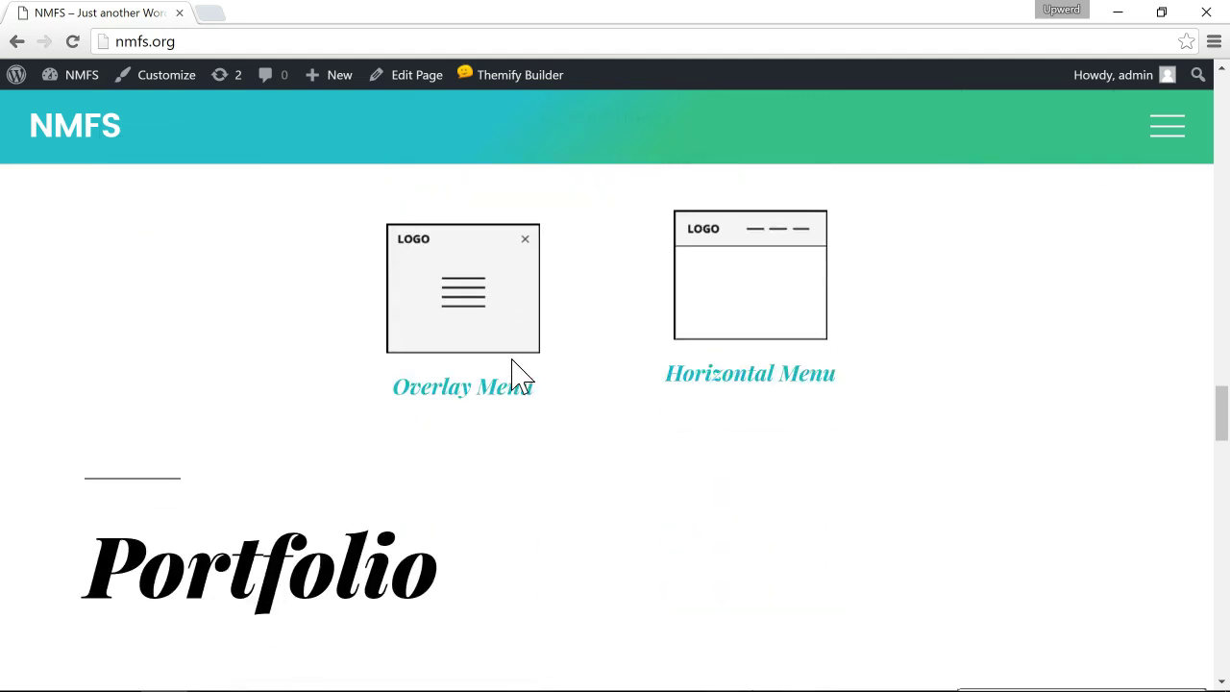
scroll(517, 377, down, 3)
scroll(513, 361, up, 9)
scroll(514, 361, up, 8)
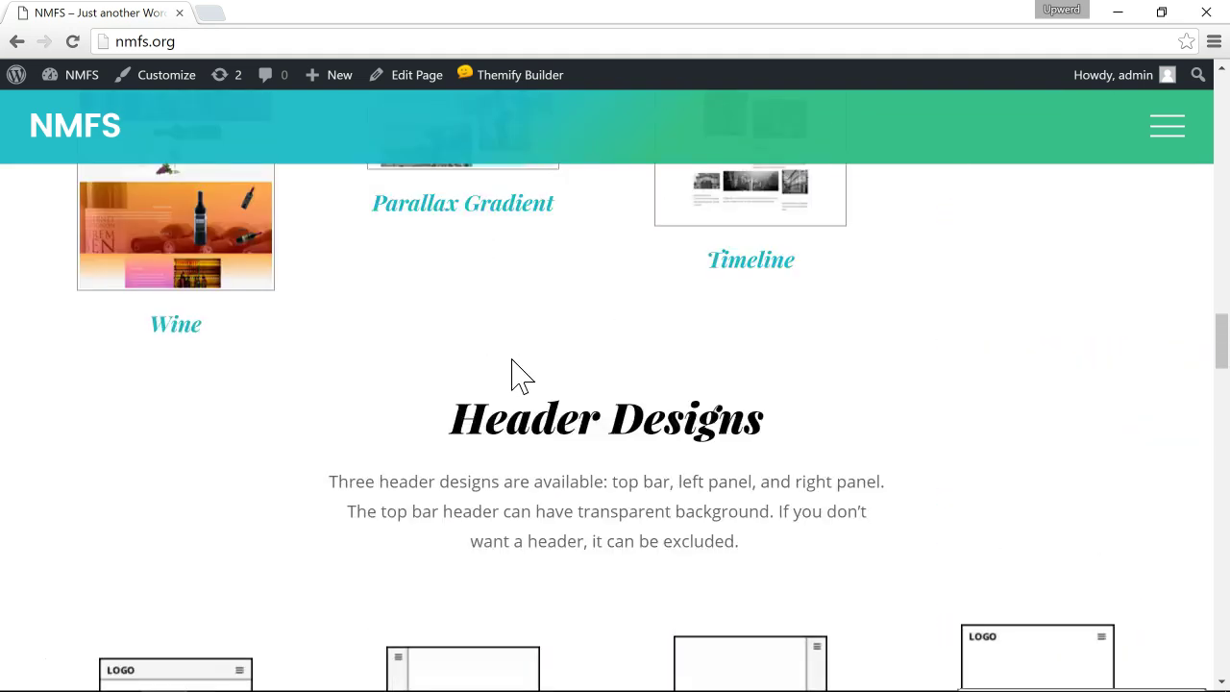
scroll(516, 375, up, 4)
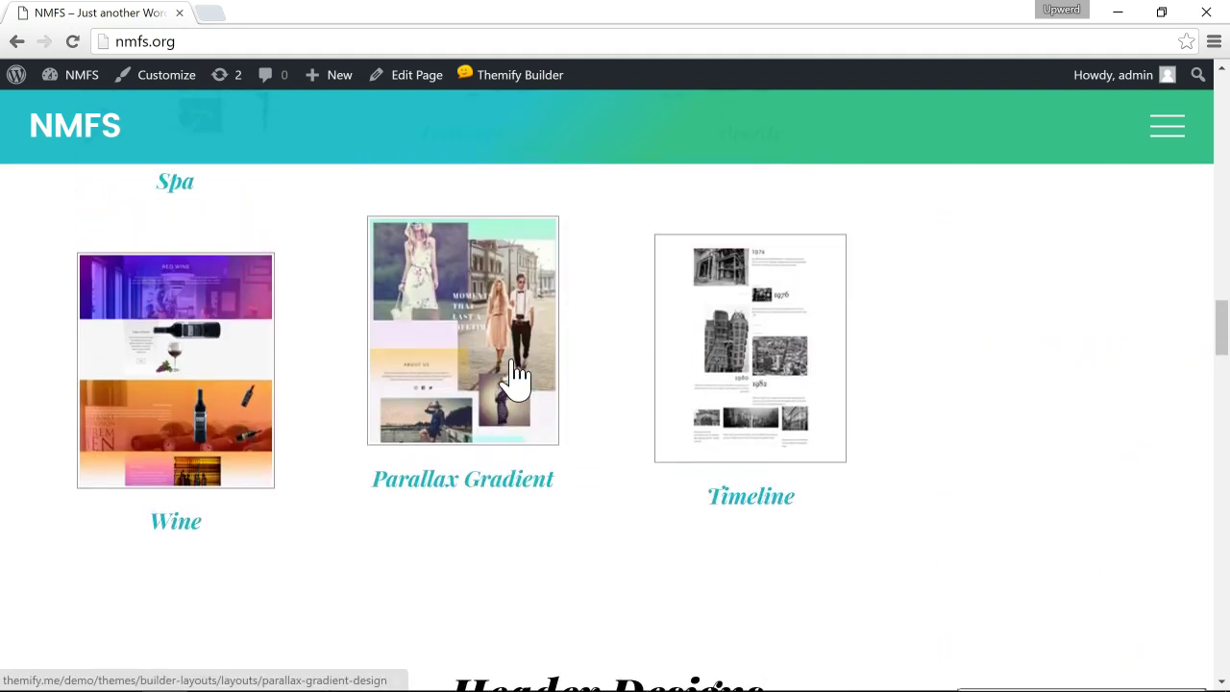
scroll(517, 375, up, 4)
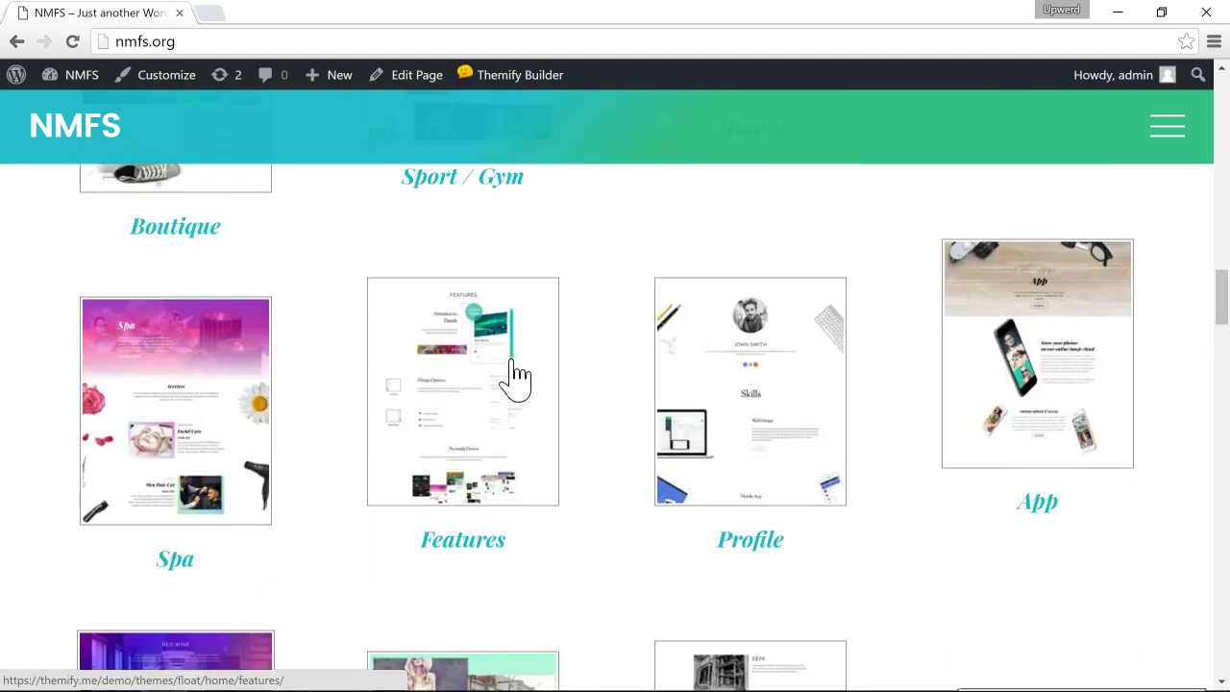
scroll(517, 375, up, 8)
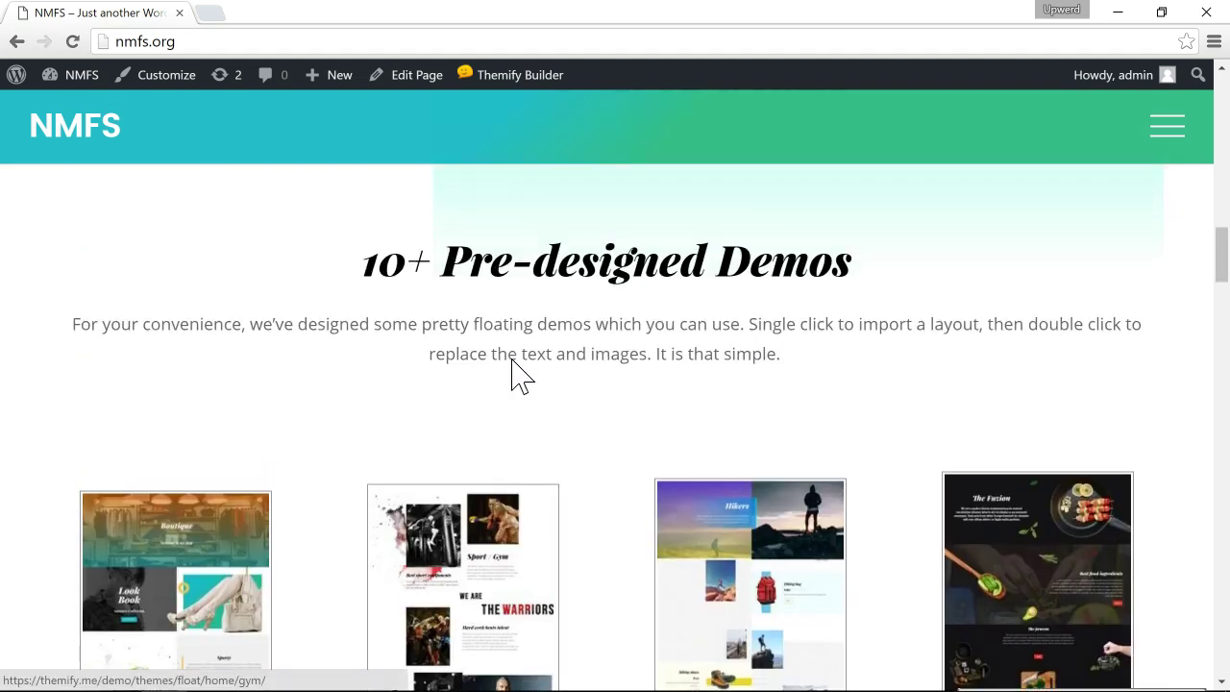
scroll(517, 374, up, 12)
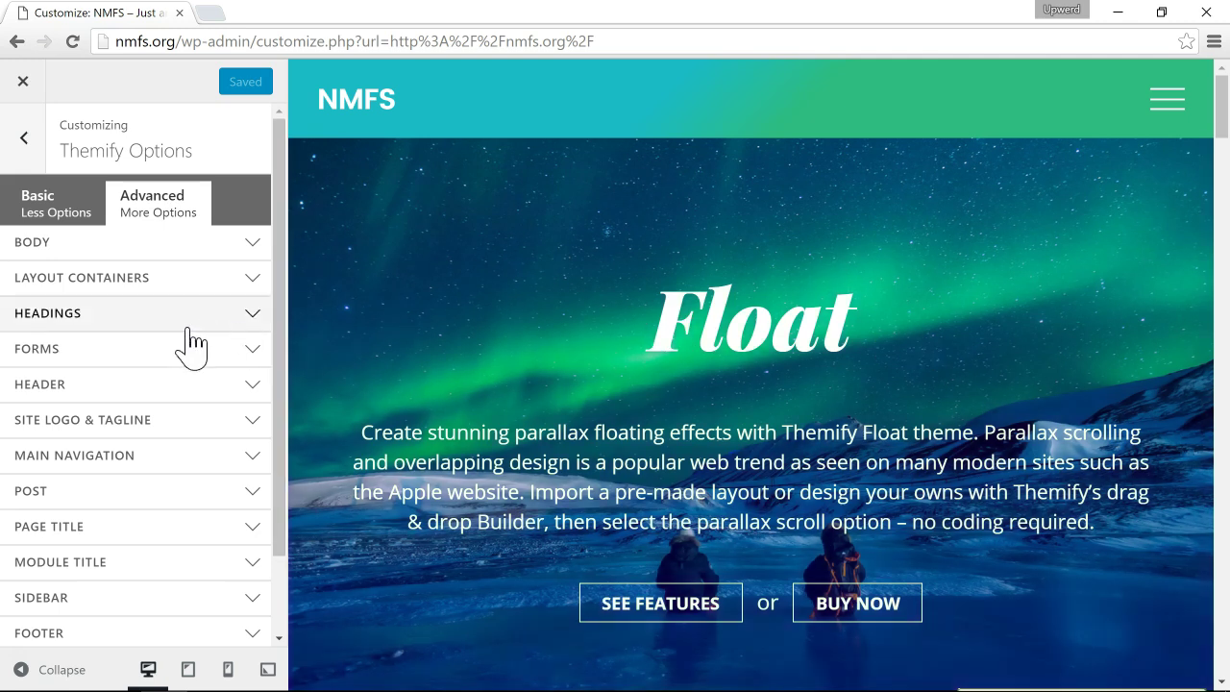
- Set the Heading 1 font to Josefin Slab in the advanced Themify options
click(99, 316)
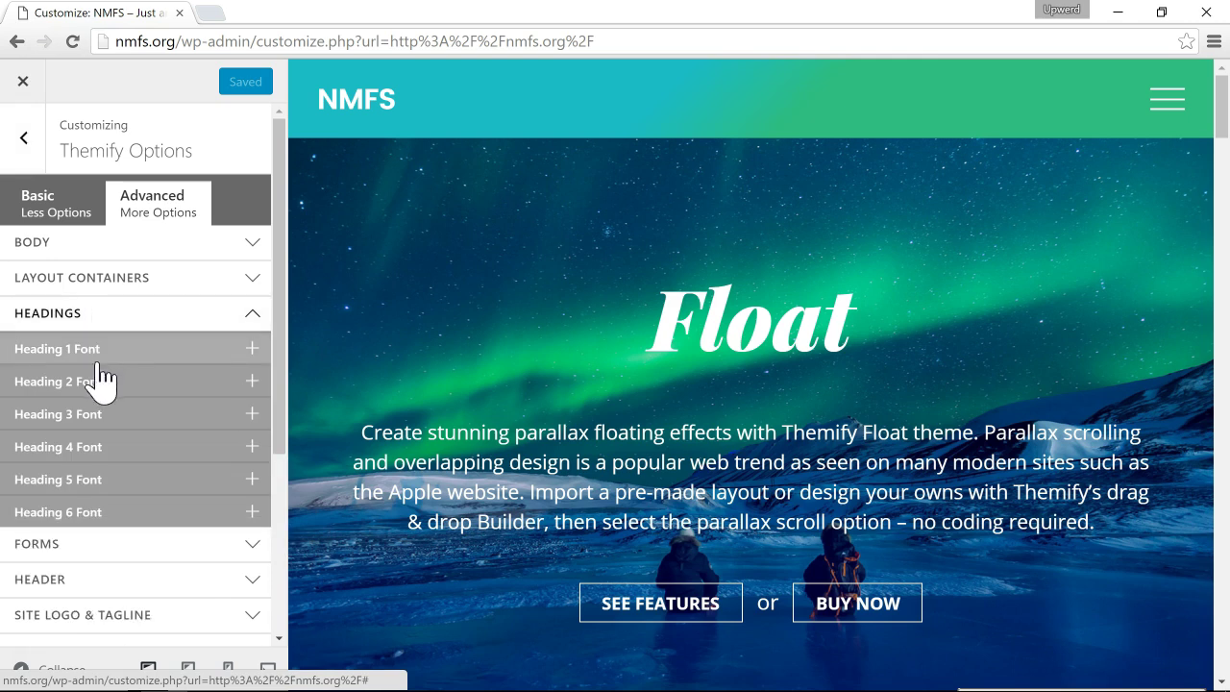
click(117, 357)
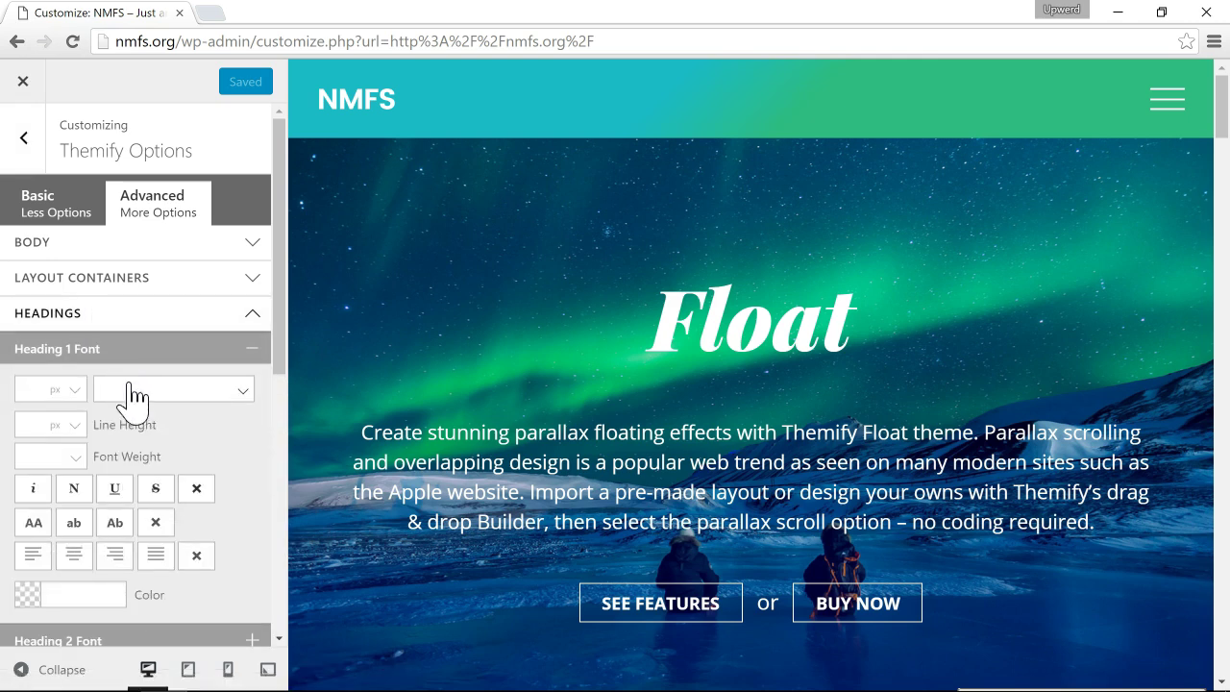
click(142, 389)
scroll(124, 562, down, 15)
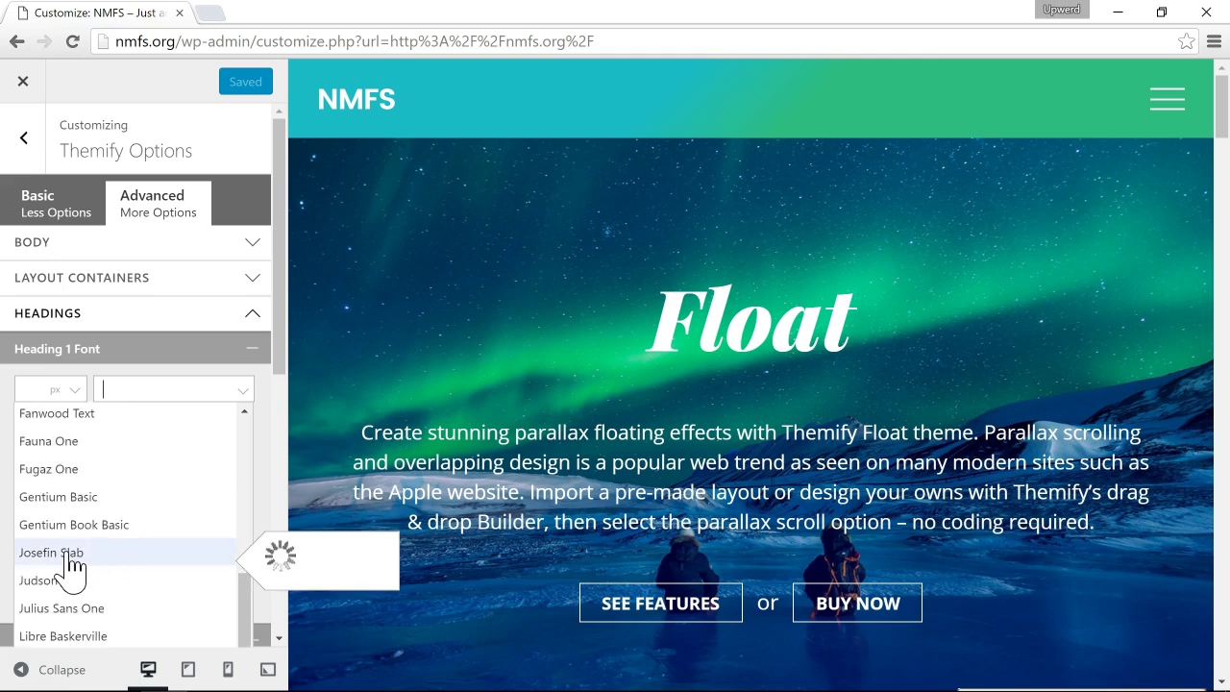
click(70, 555)
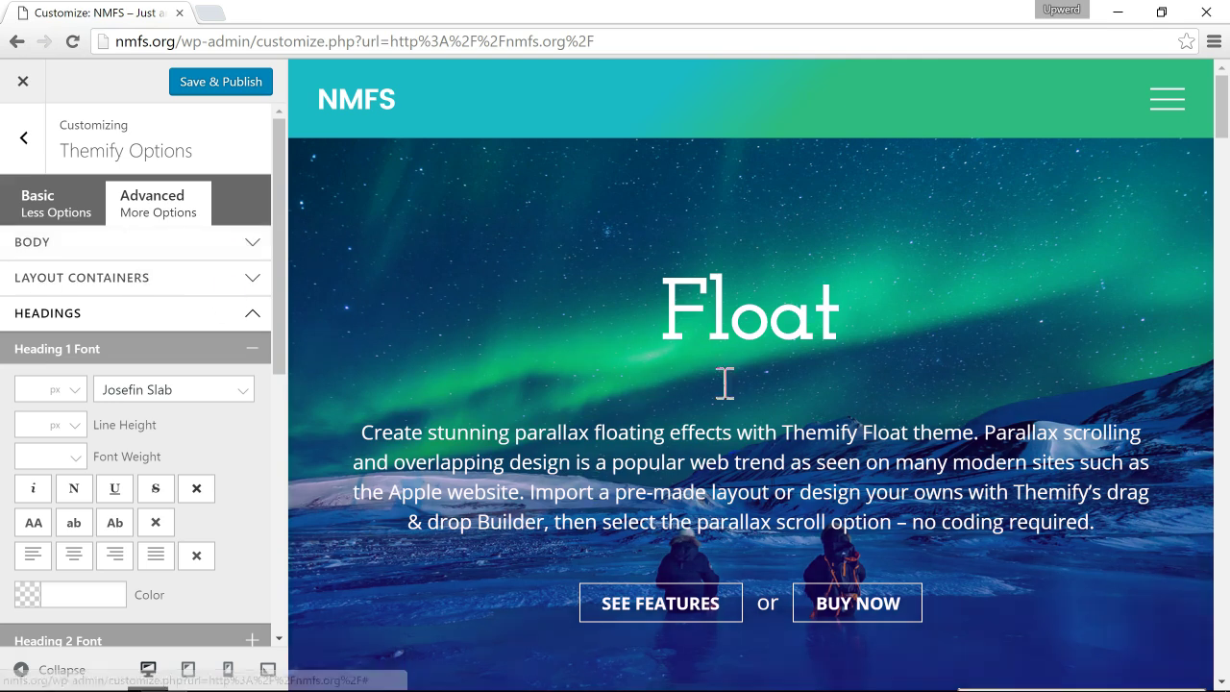
- Set the body font to Judson in the Themify Body options
click(115, 243)
click(81, 317)
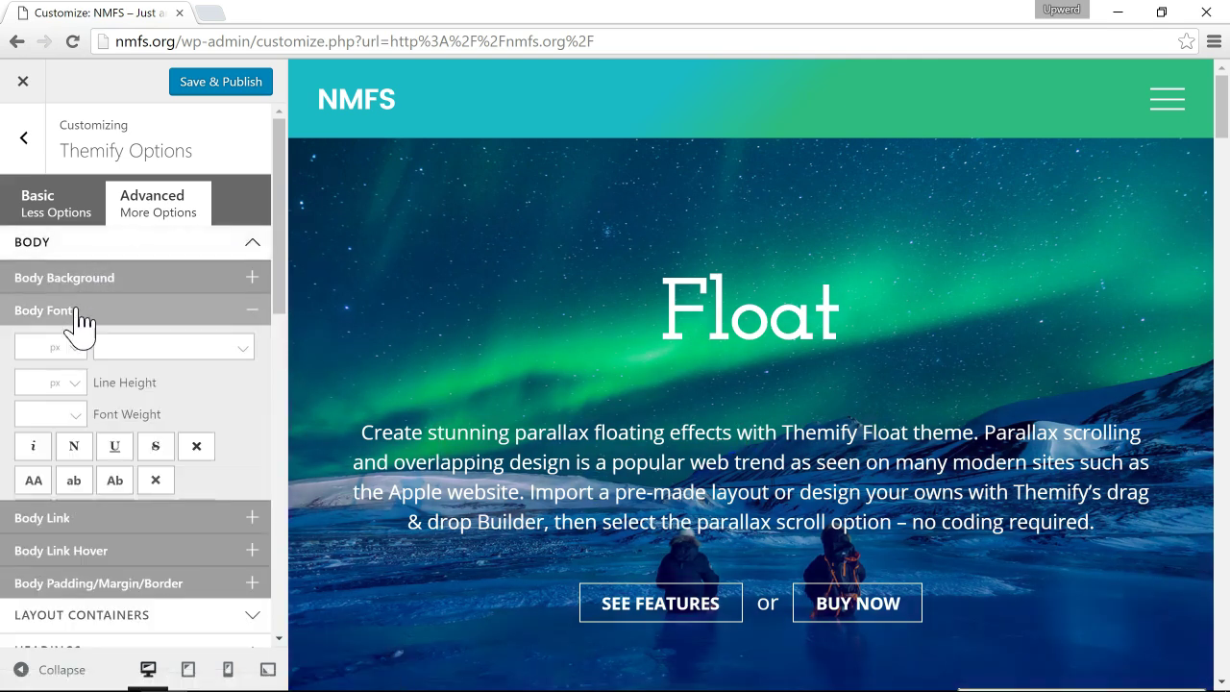
click(136, 350)
scroll(154, 567, down, 15)
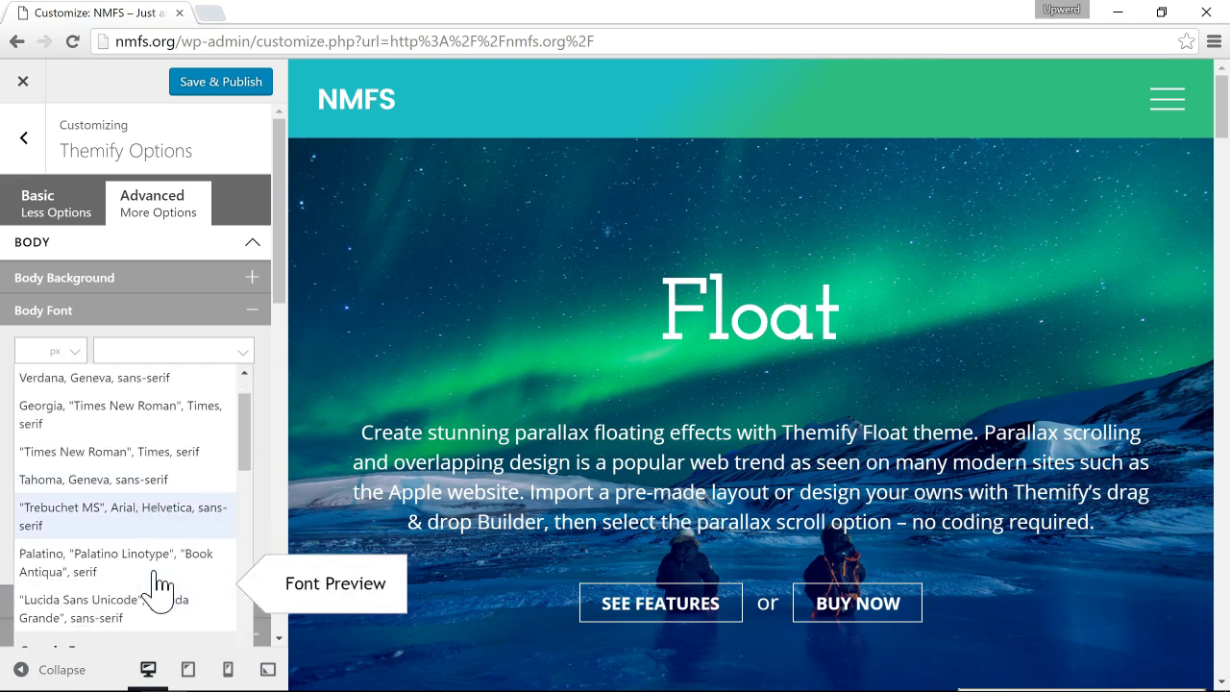
click(82, 559)
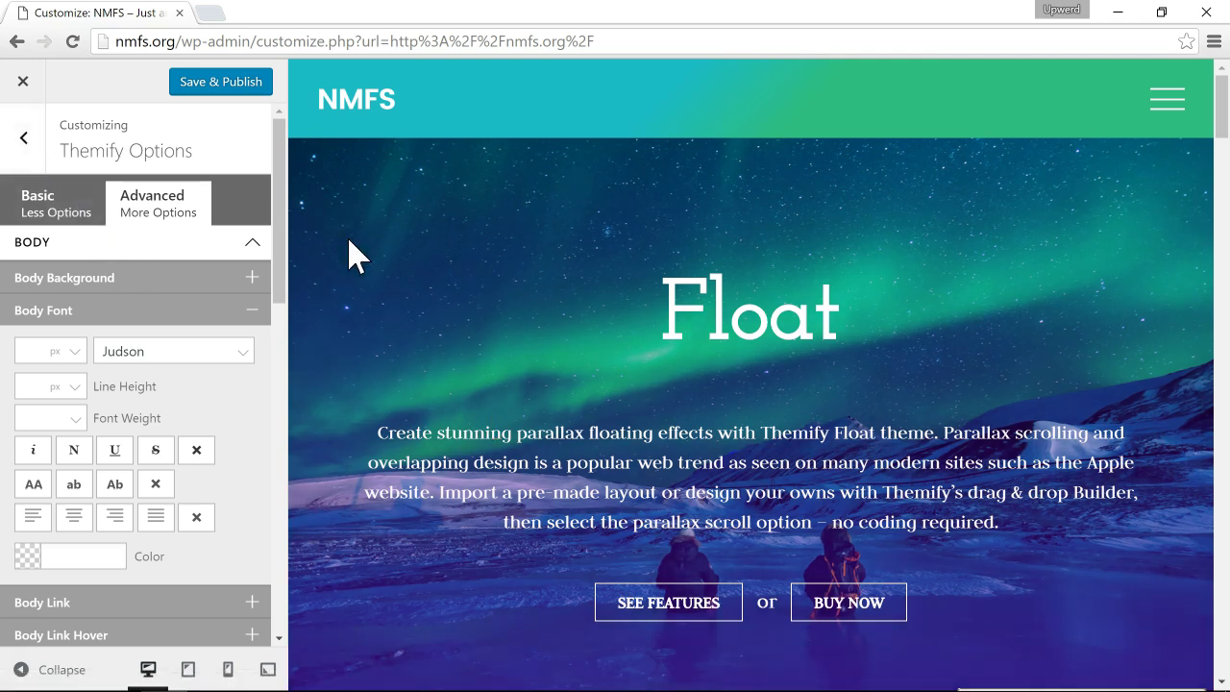
- Switch the customizer to a live preview of the Twenty Sixteen theme, leaving the unsaved font changes behind
click(29, 142)
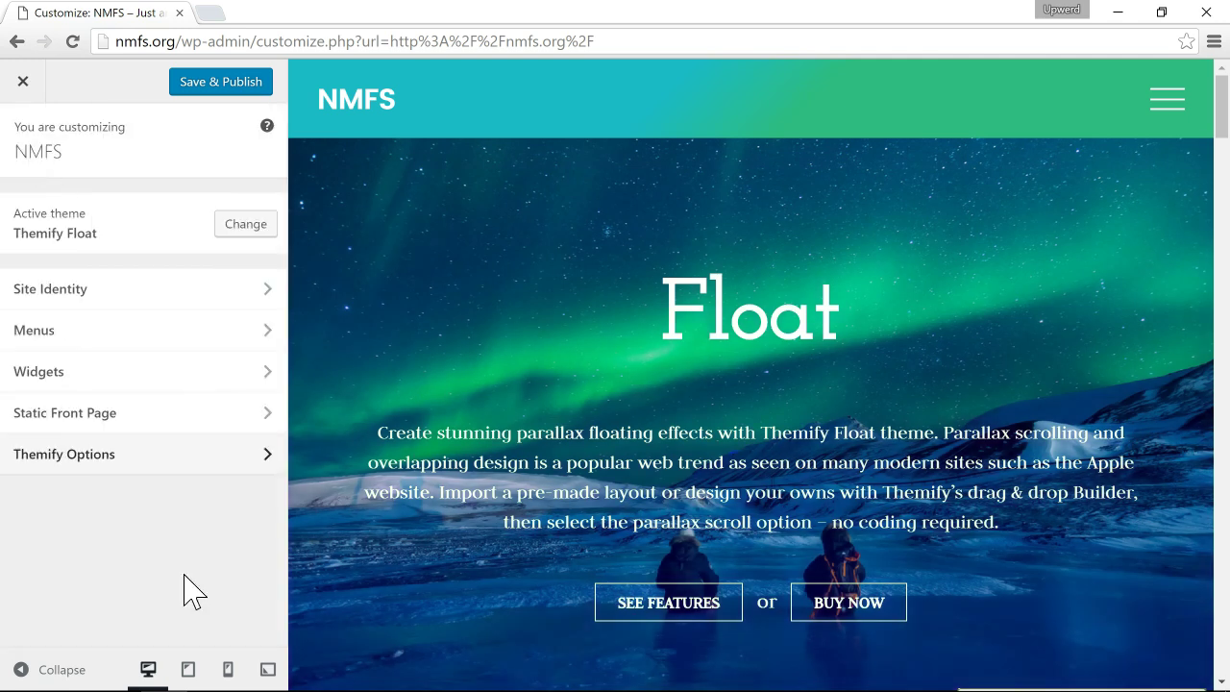
click(241, 234)
scroll(151, 576, down, 3)
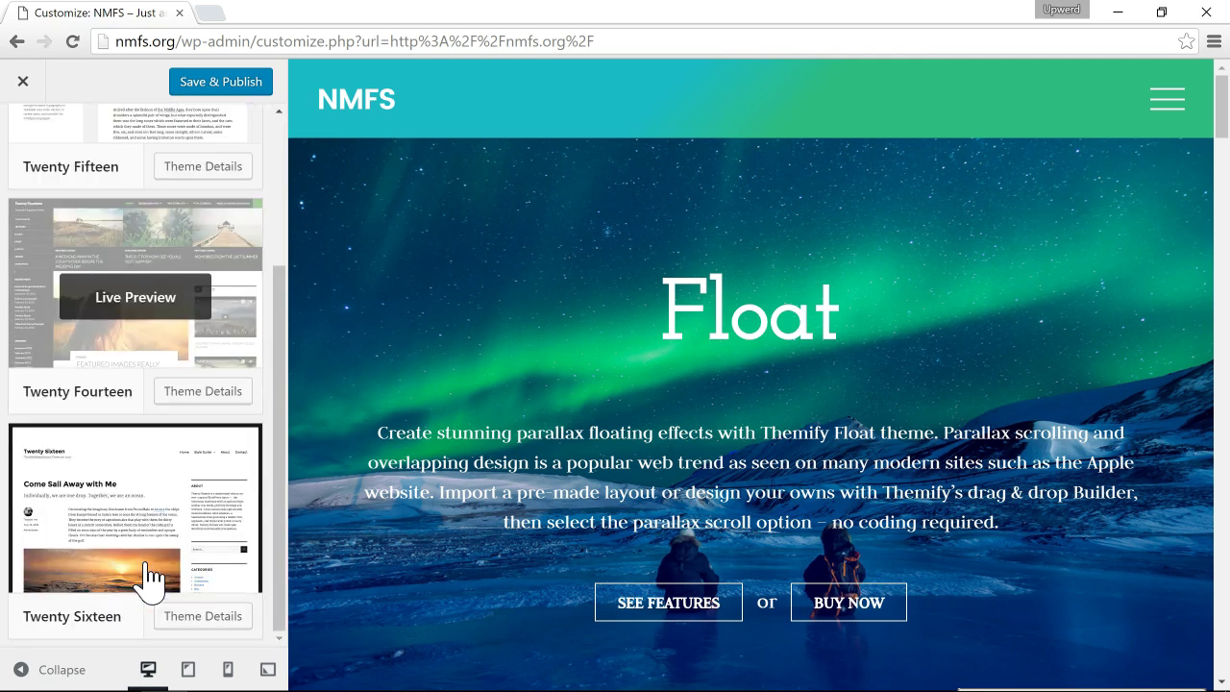
click(149, 473)
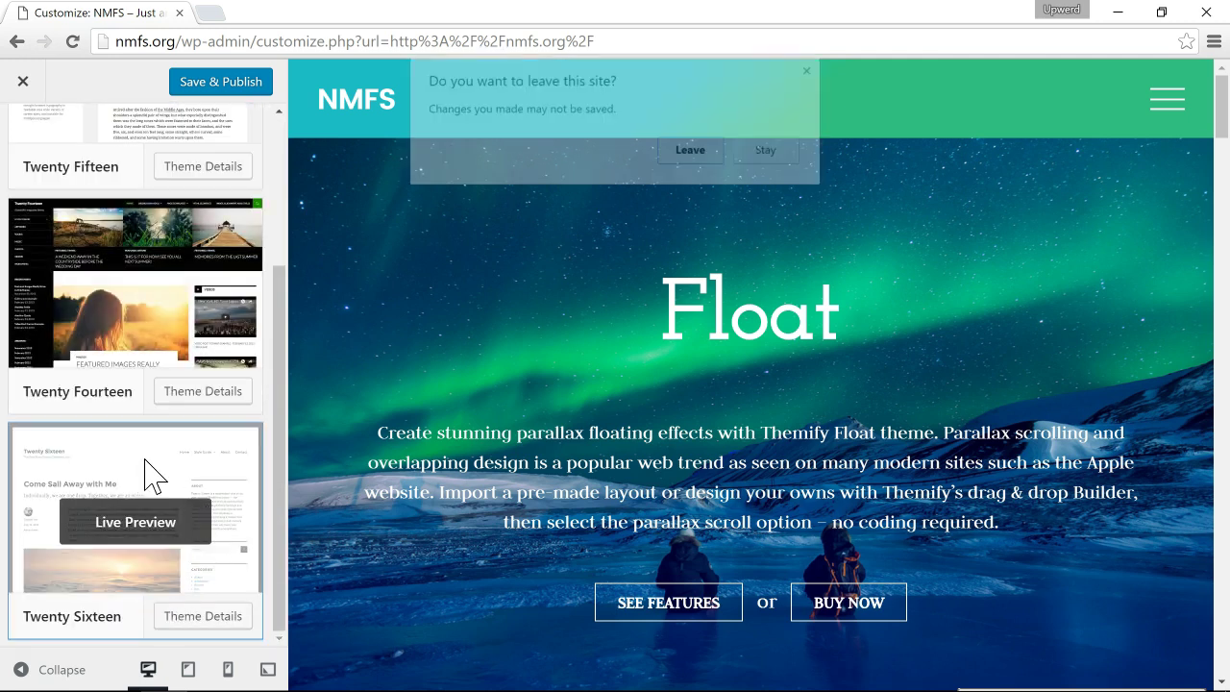
click(711, 154)
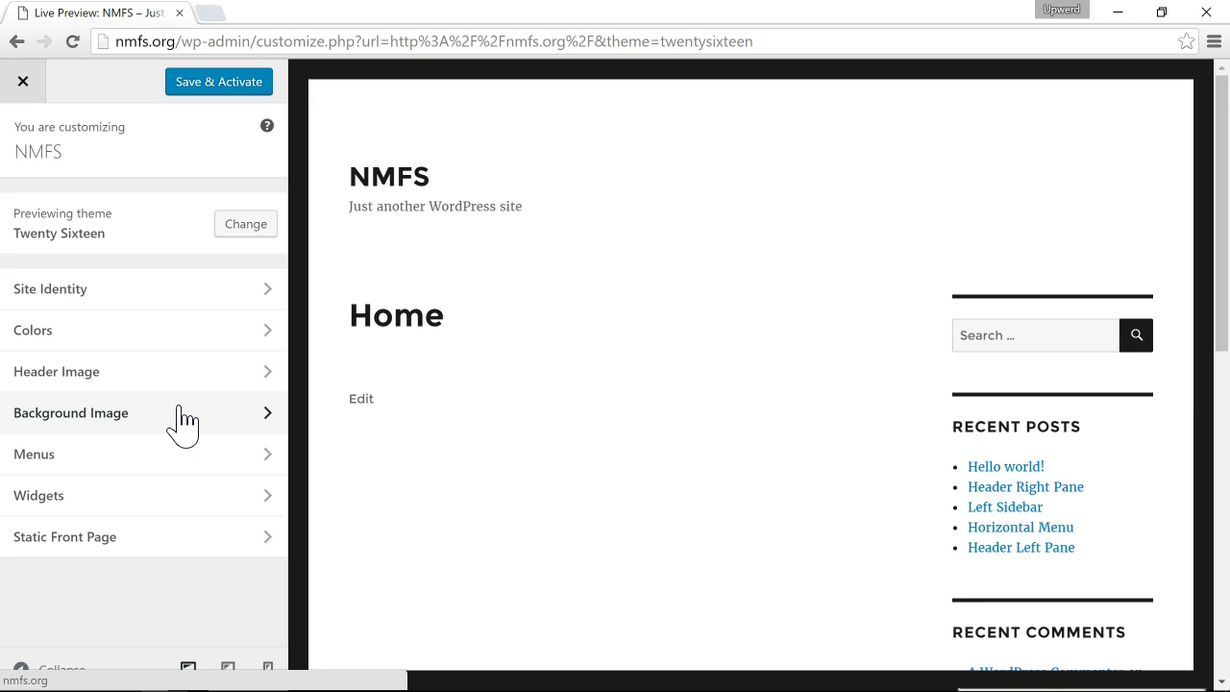
- Set the Twenty Sixteen theme's main text color to green (#81d742), then save and activate the theme
click(146, 335)
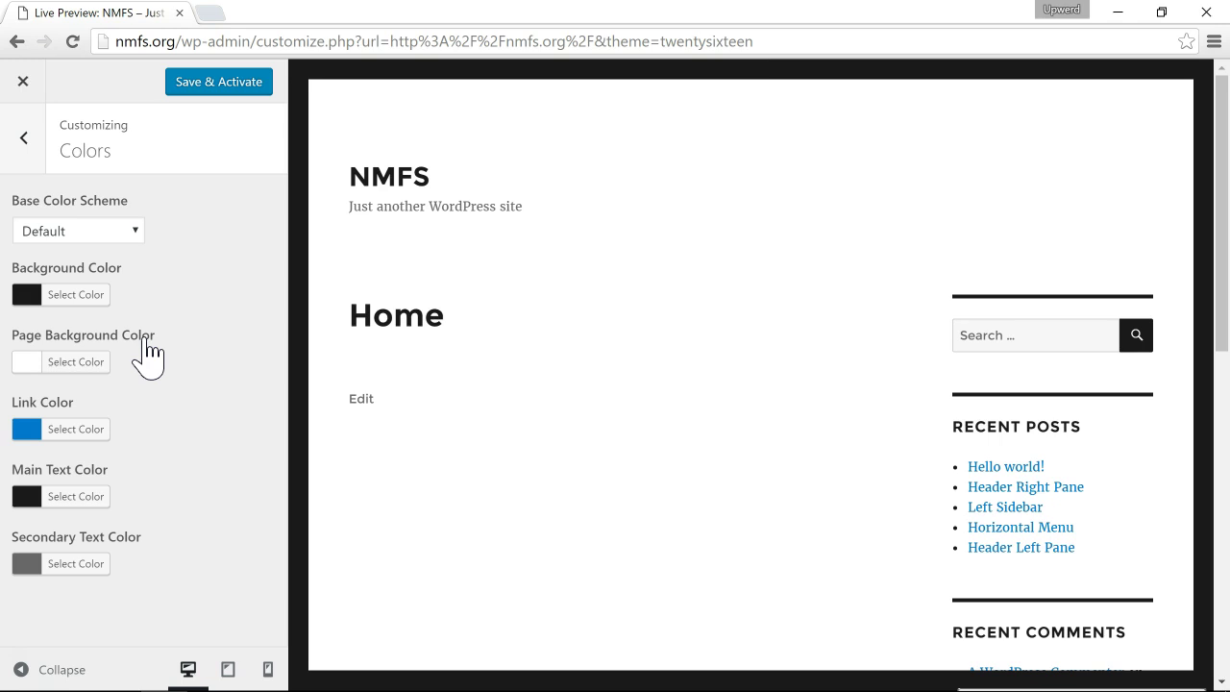
click(76, 496)
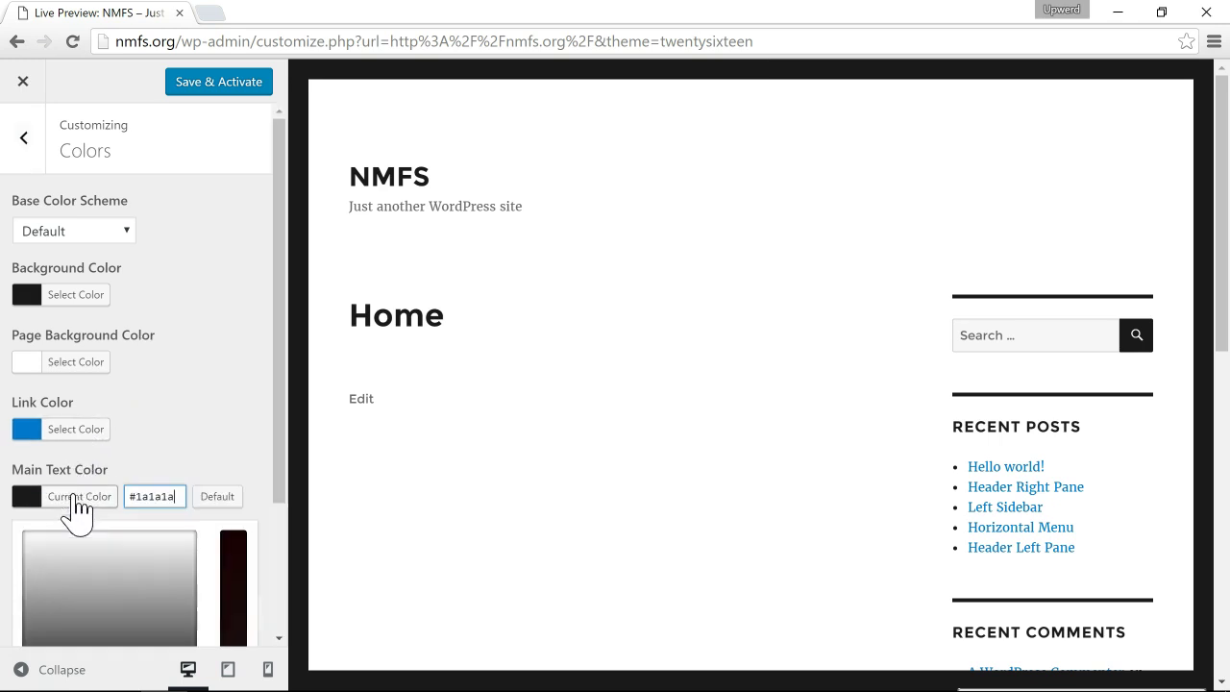
scroll(129, 596, down, 2)
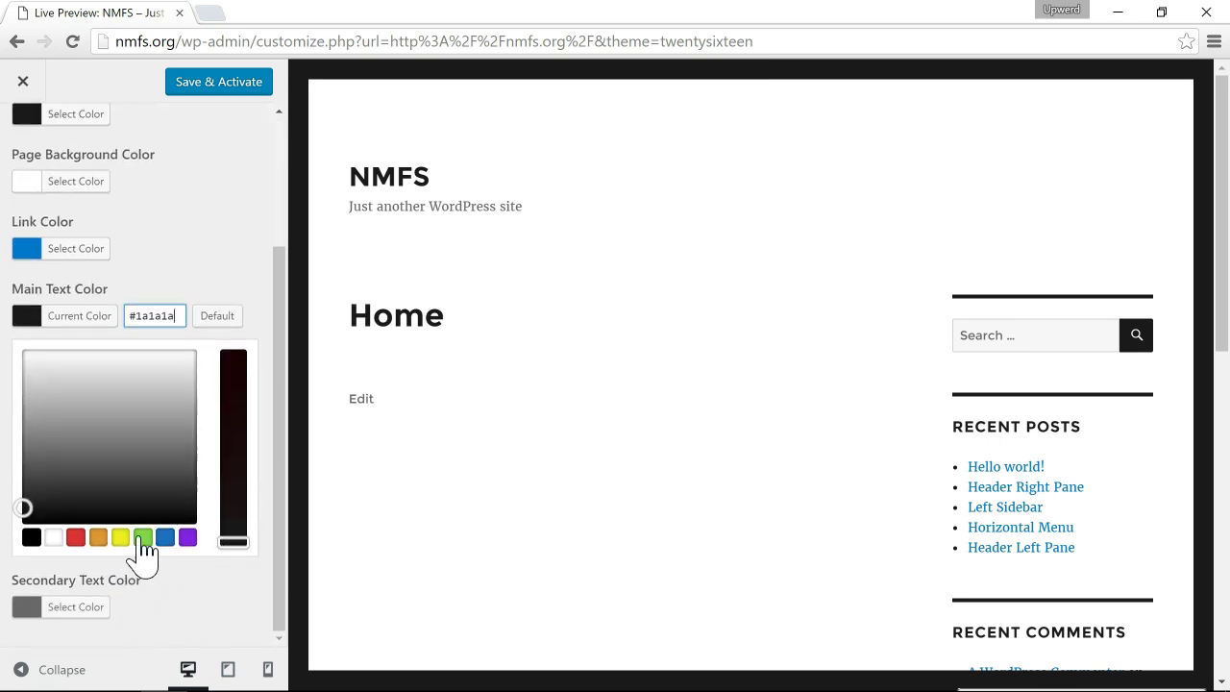
click(141, 538)
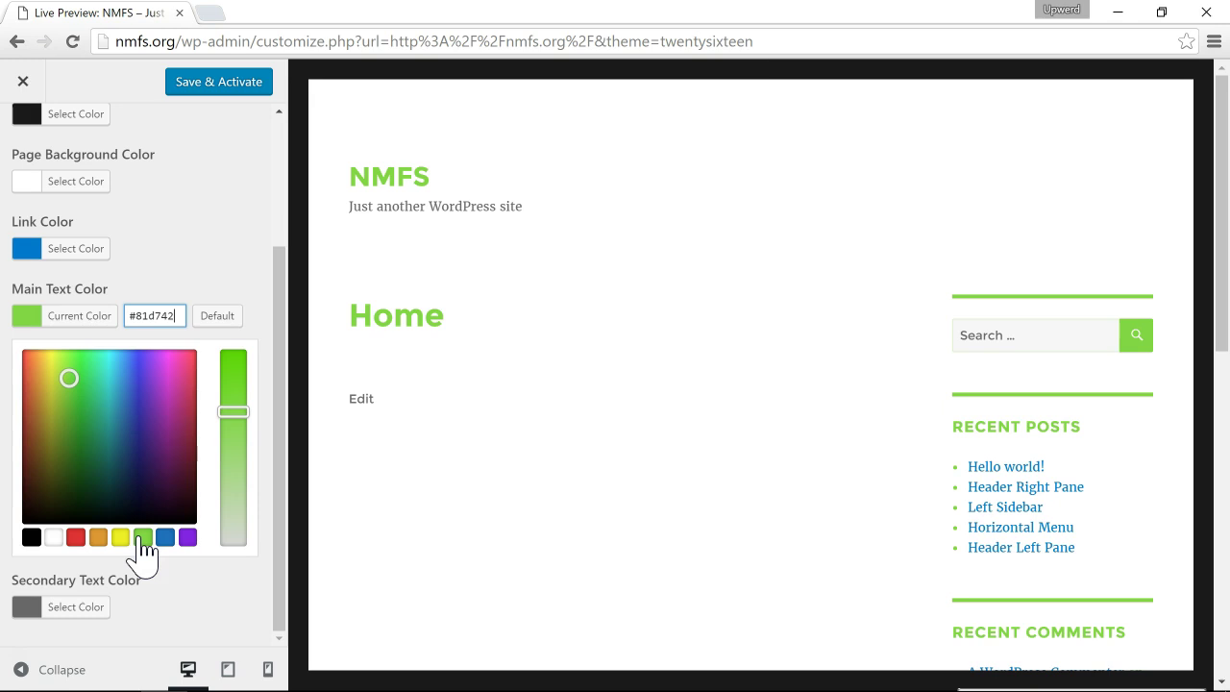
click(250, 276)
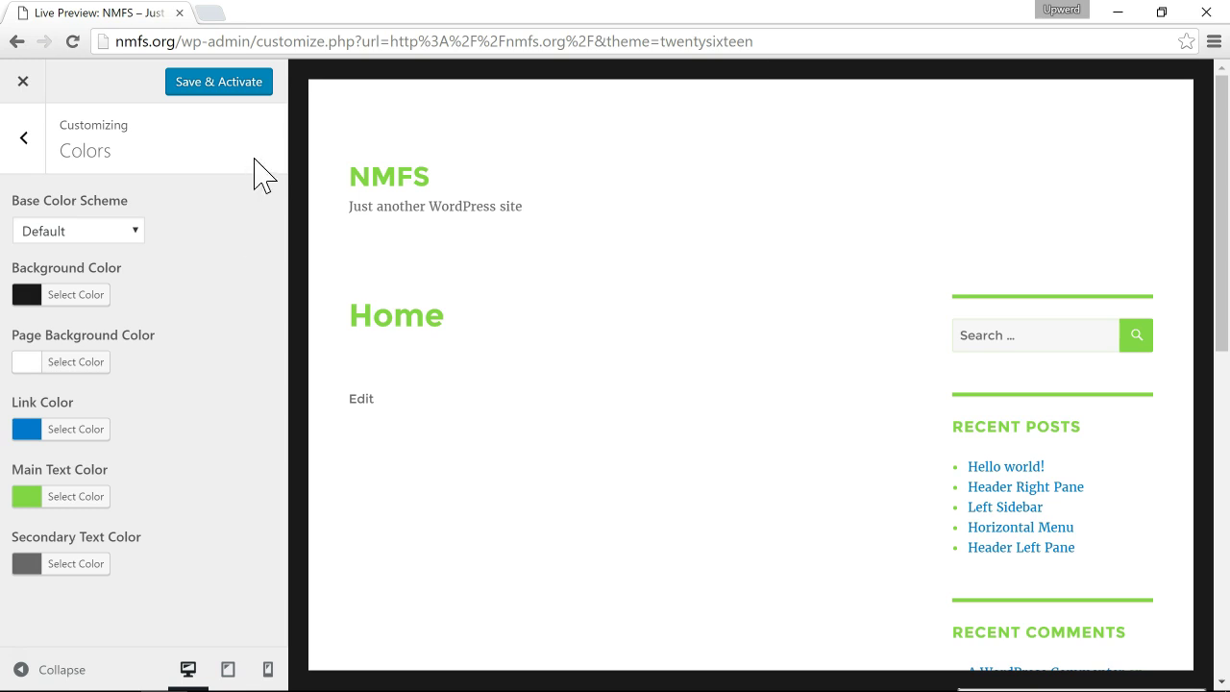
click(185, 86)
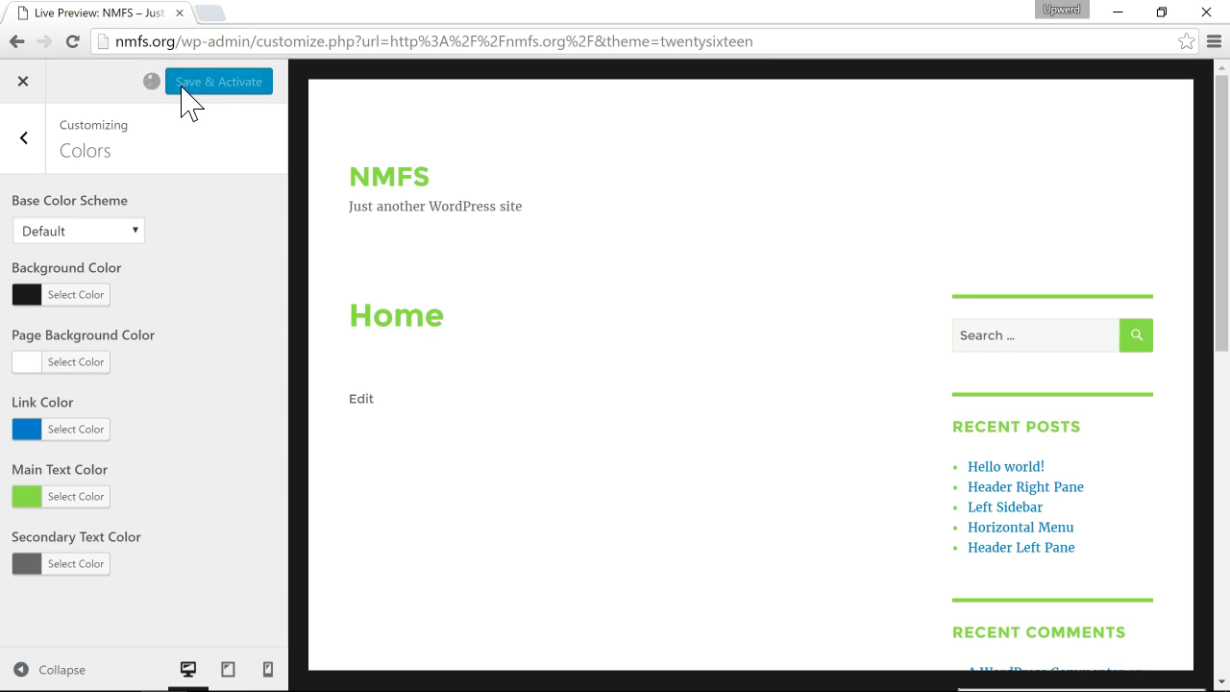
- Leave the customizer and open the site's WordPress admin dashboard
click(23, 83)
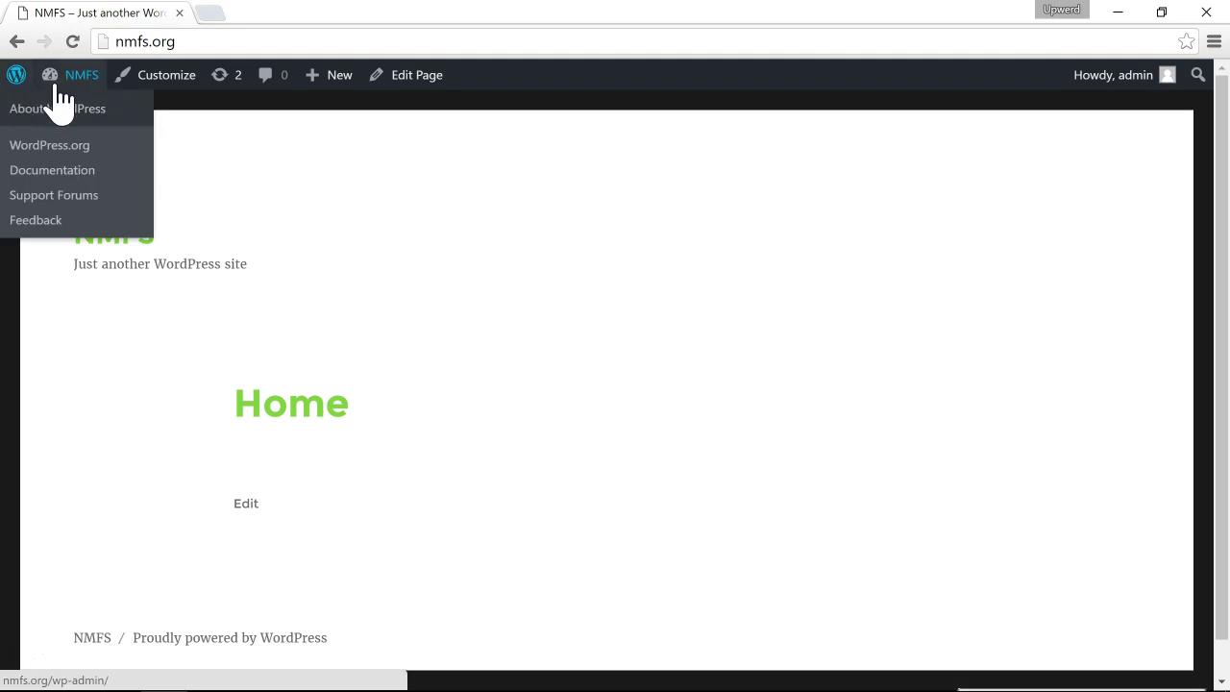
mouse_move(81, 86)
click(85, 111)
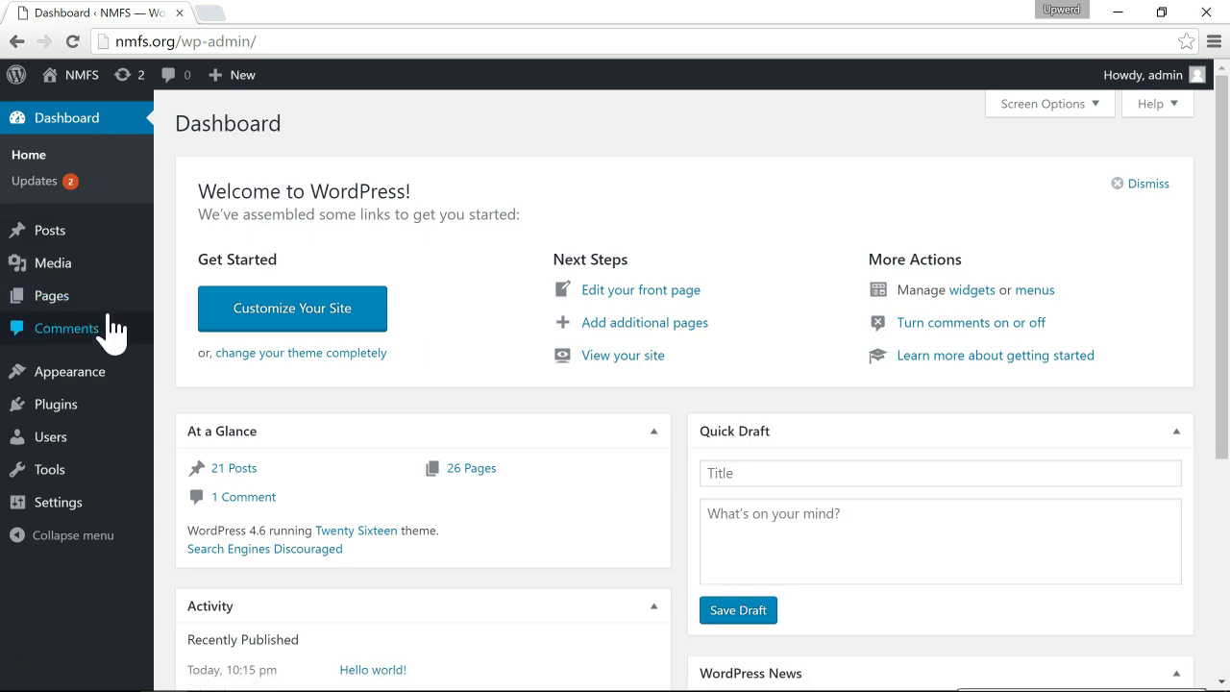
- Search the plugin directory for "easy google fonts", then install and activate the Easy Google Fonts plugin
mouse_move(106, 385)
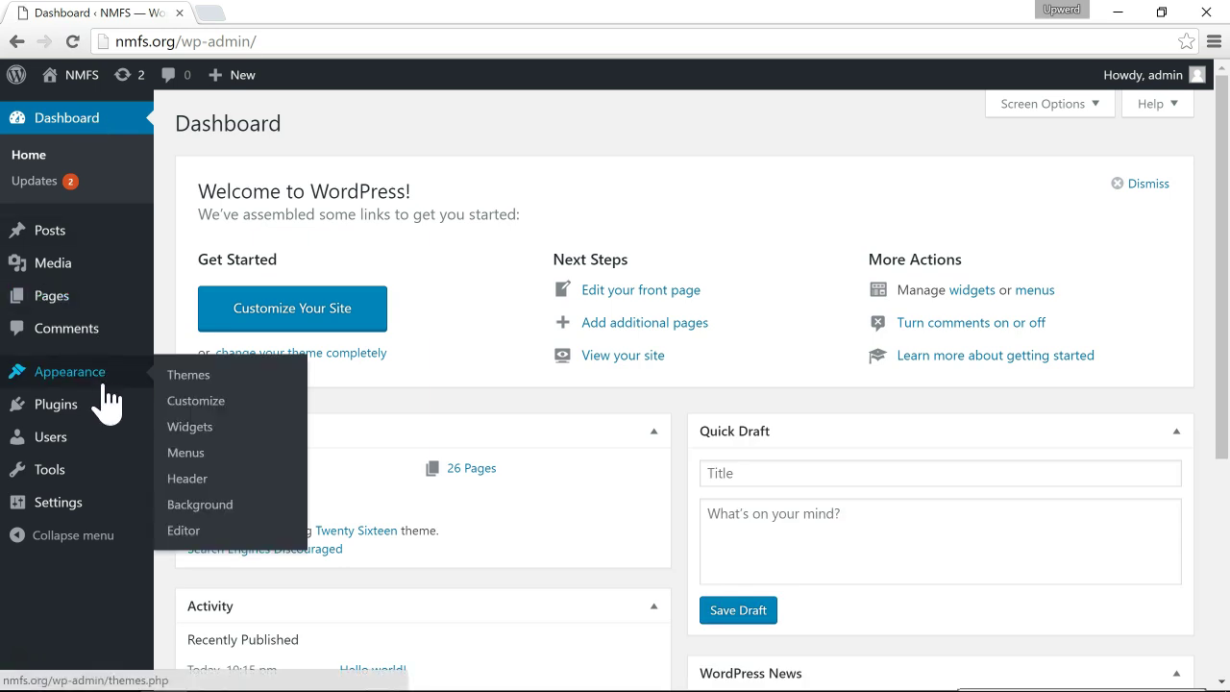
mouse_move(99, 416)
click(197, 435)
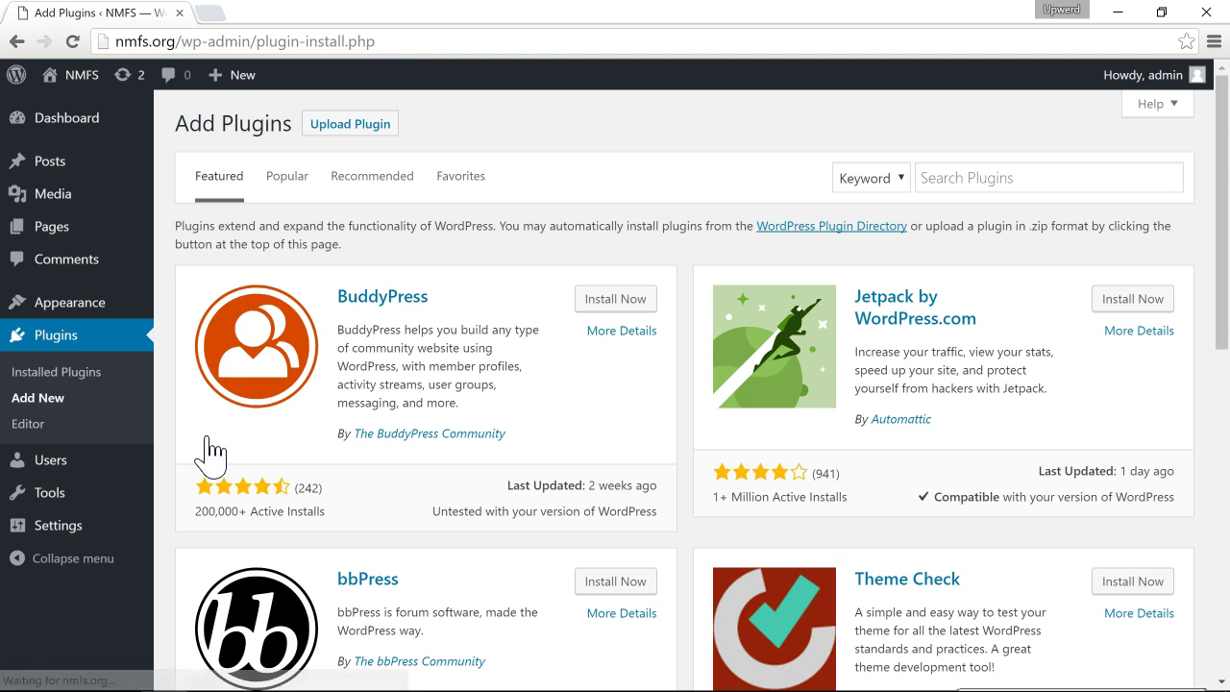
click(973, 179)
text(easy google fonts)
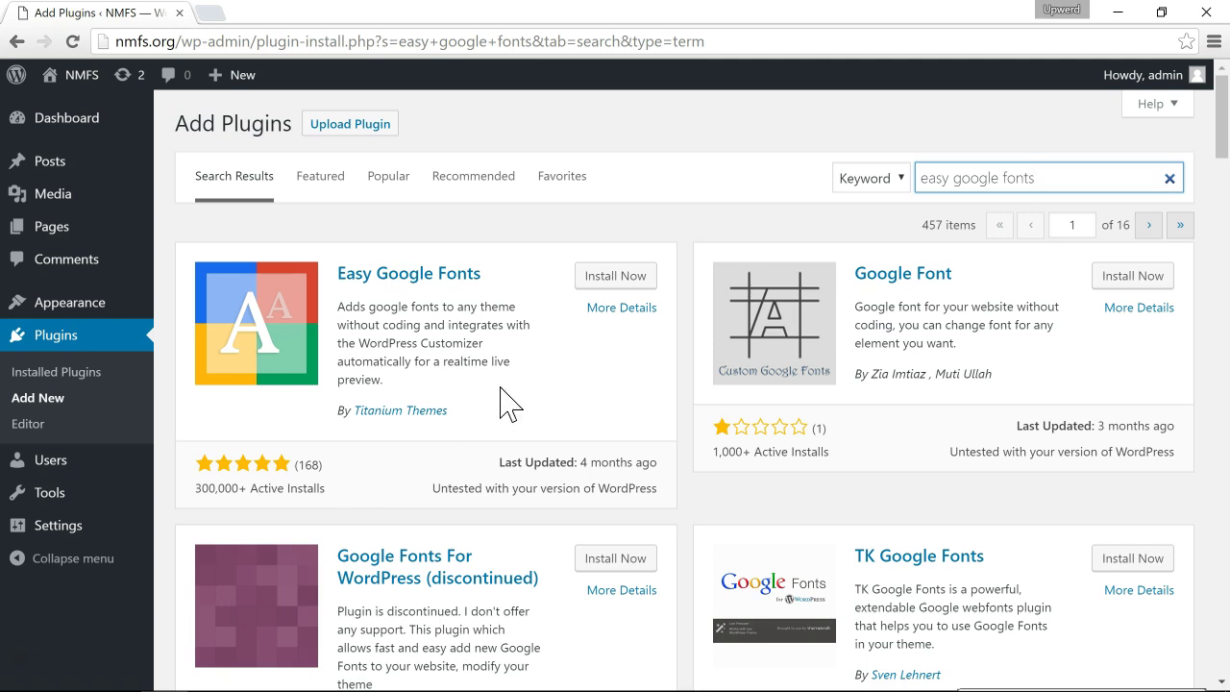
click(646, 281)
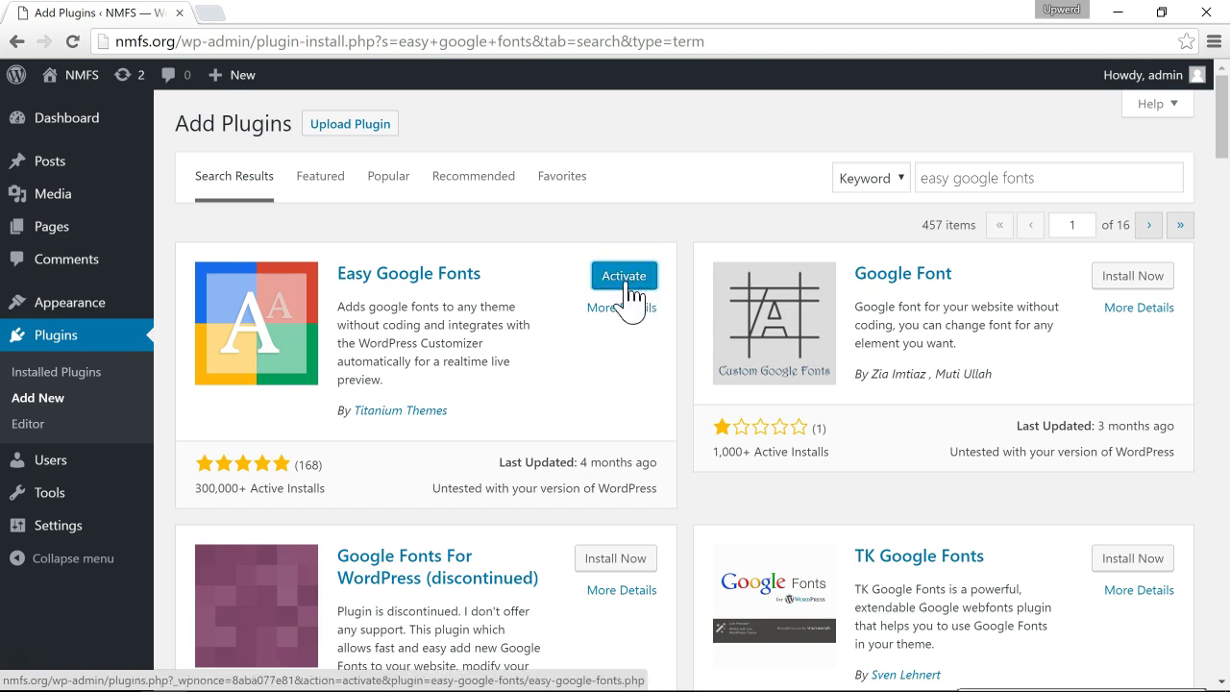
click(638, 283)
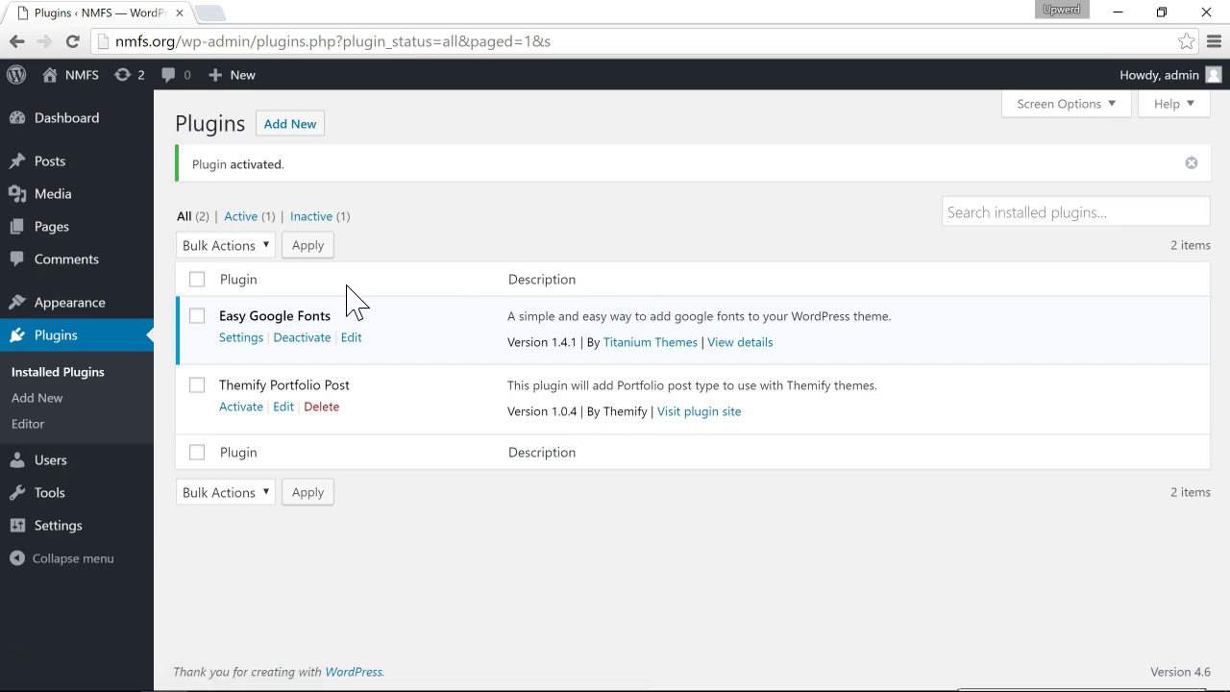
- Open the customizer's Default Typography section and review the font controls for paragraphs and headings
mouse_move(90, 316)
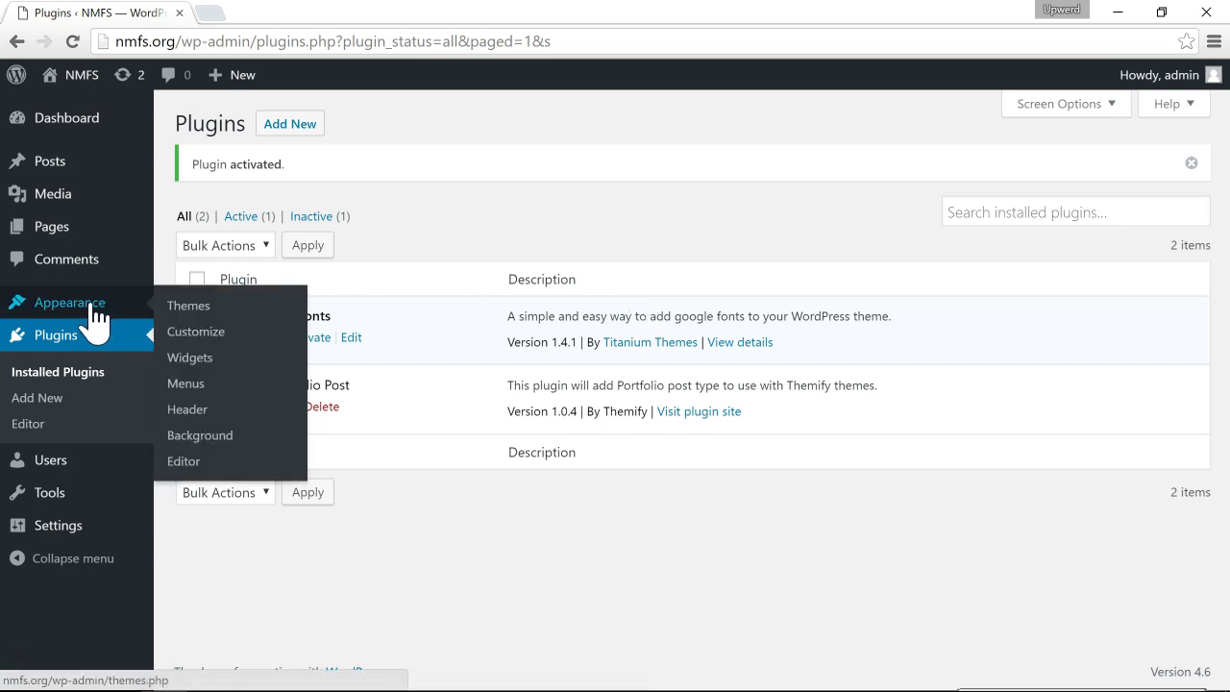
click(228, 336)
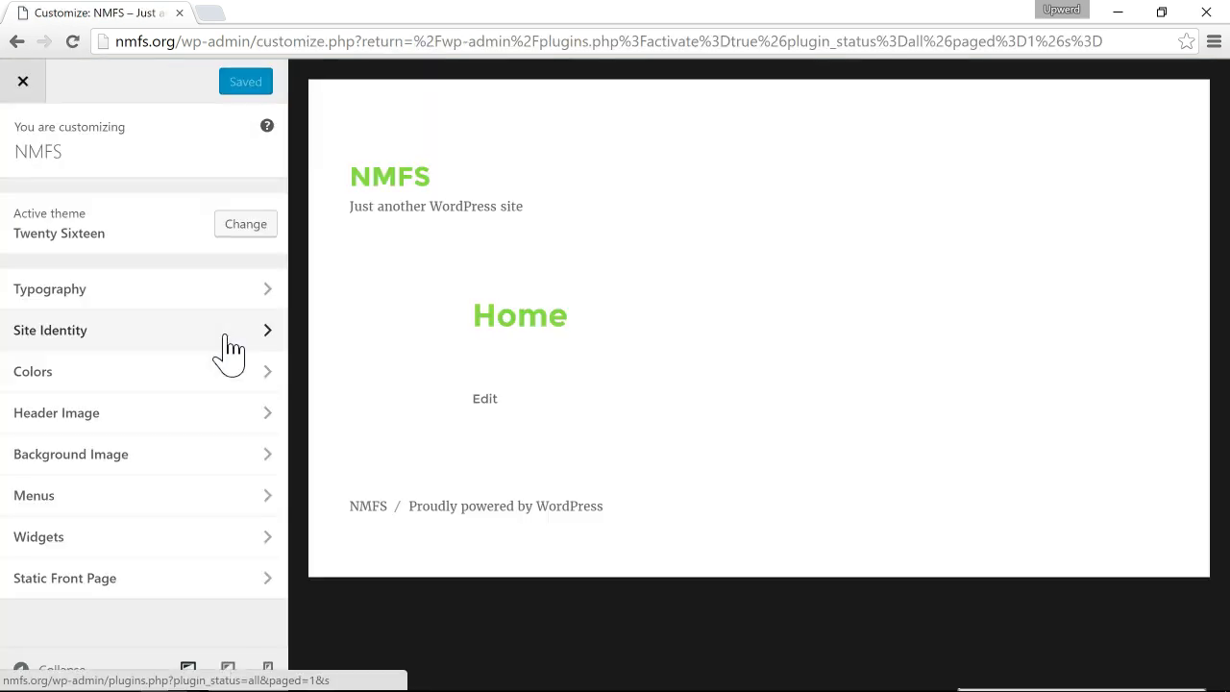
click(171, 305)
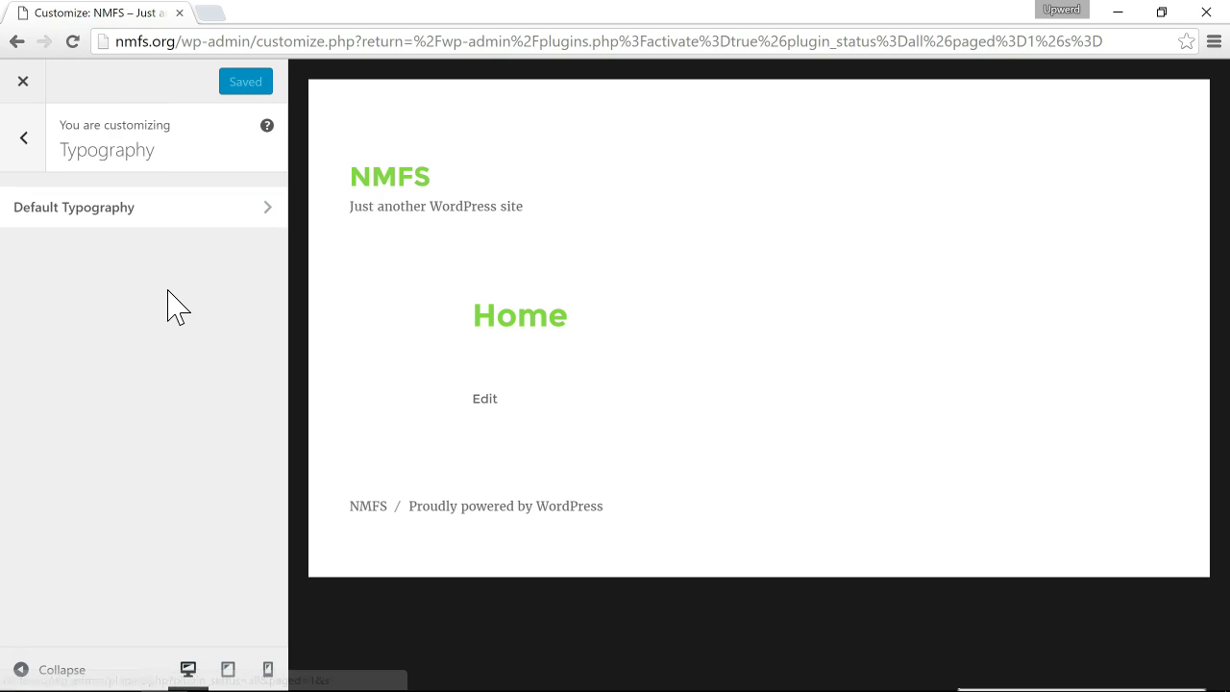
click(170, 229)
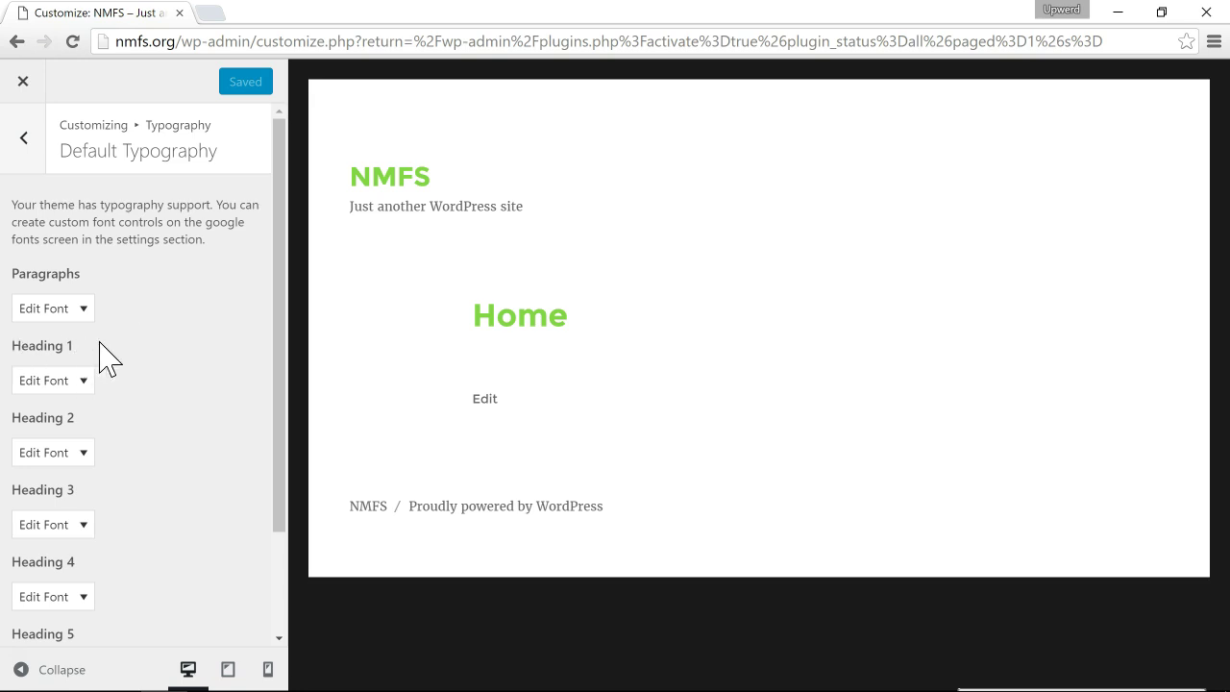
scroll(106, 603, down, 2)
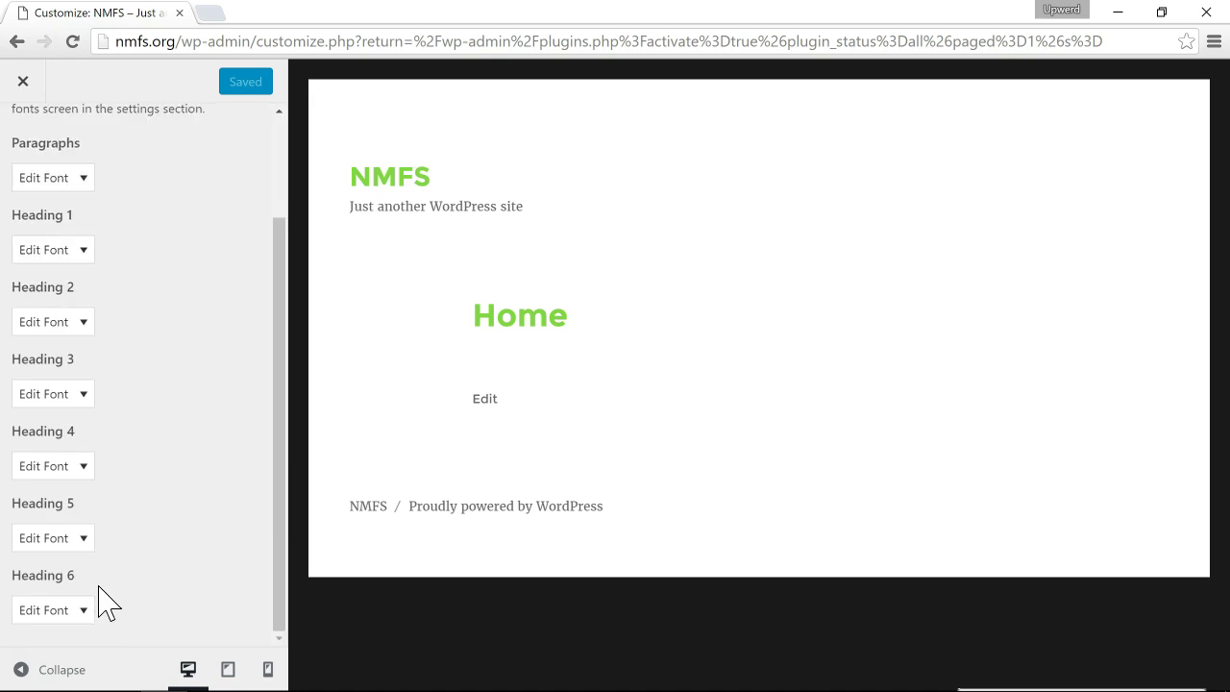
scroll(104, 602, up, 3)
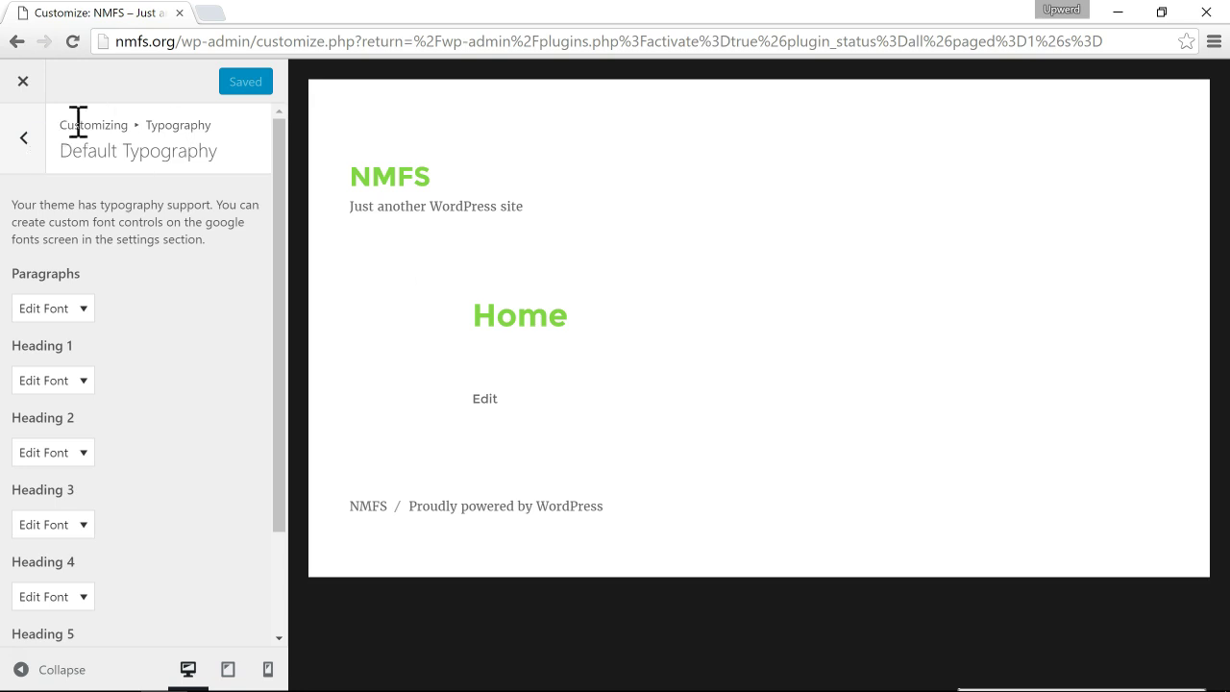
- Leave the customizer and view the "Hello world!" post on the site
click(21, 85)
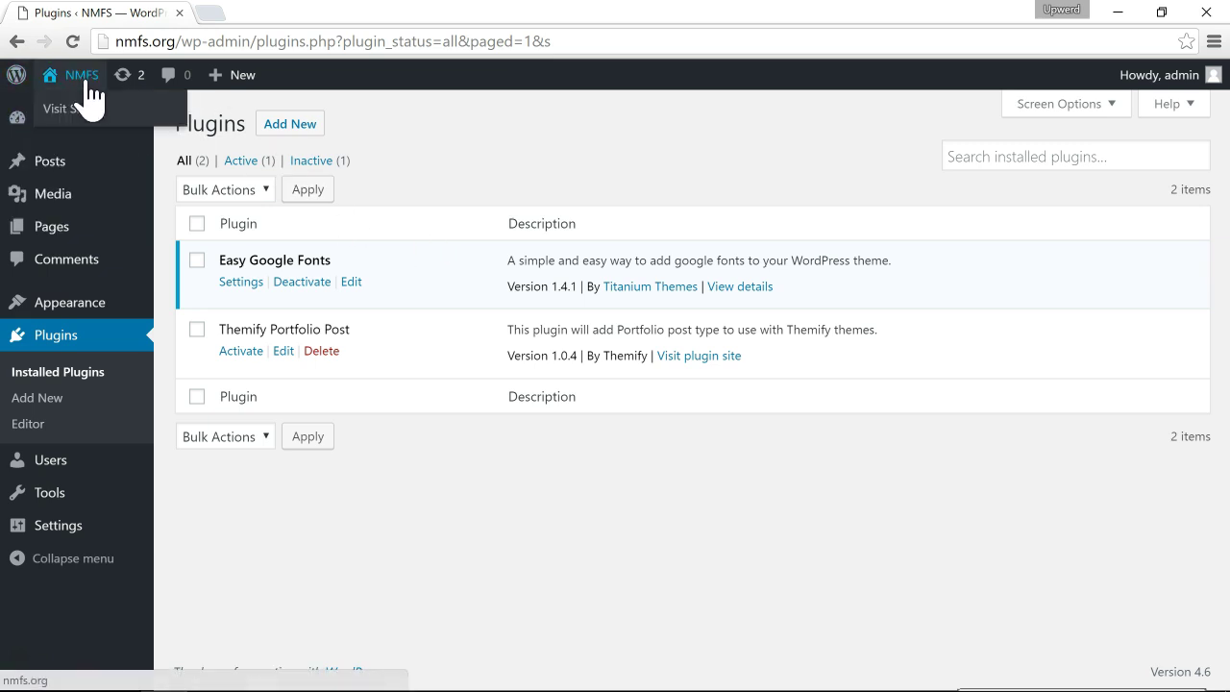
mouse_move(50, 165)
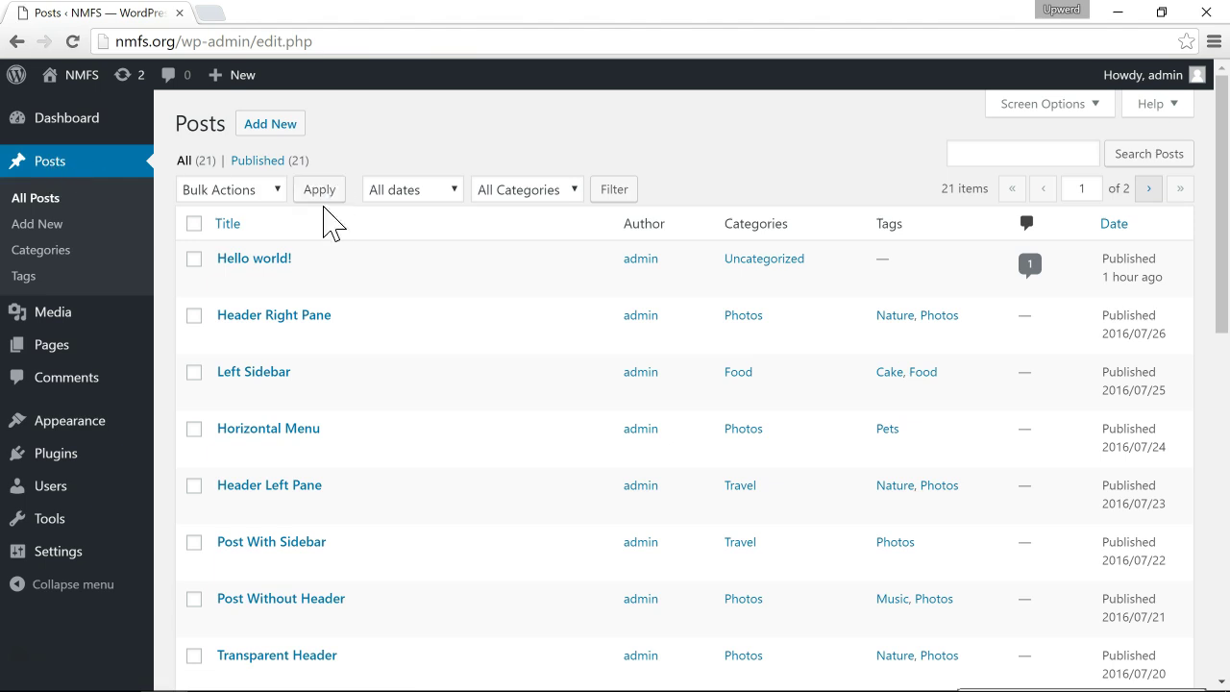
mouse_move(277, 263)
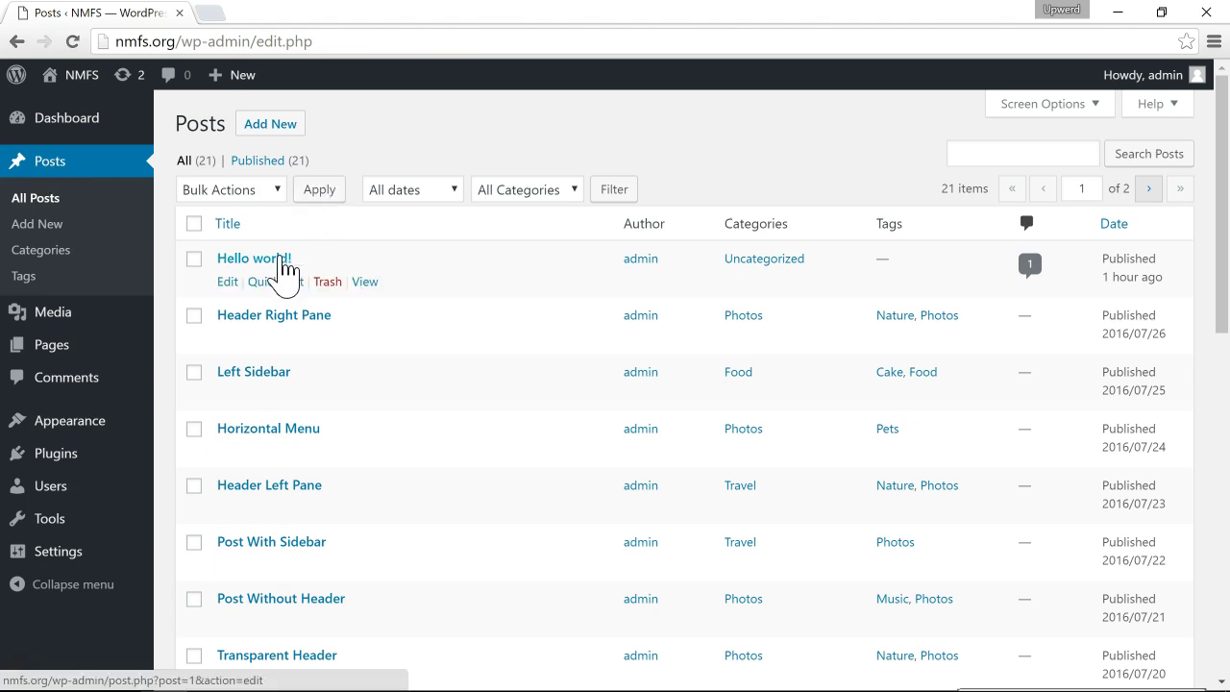
click(370, 285)
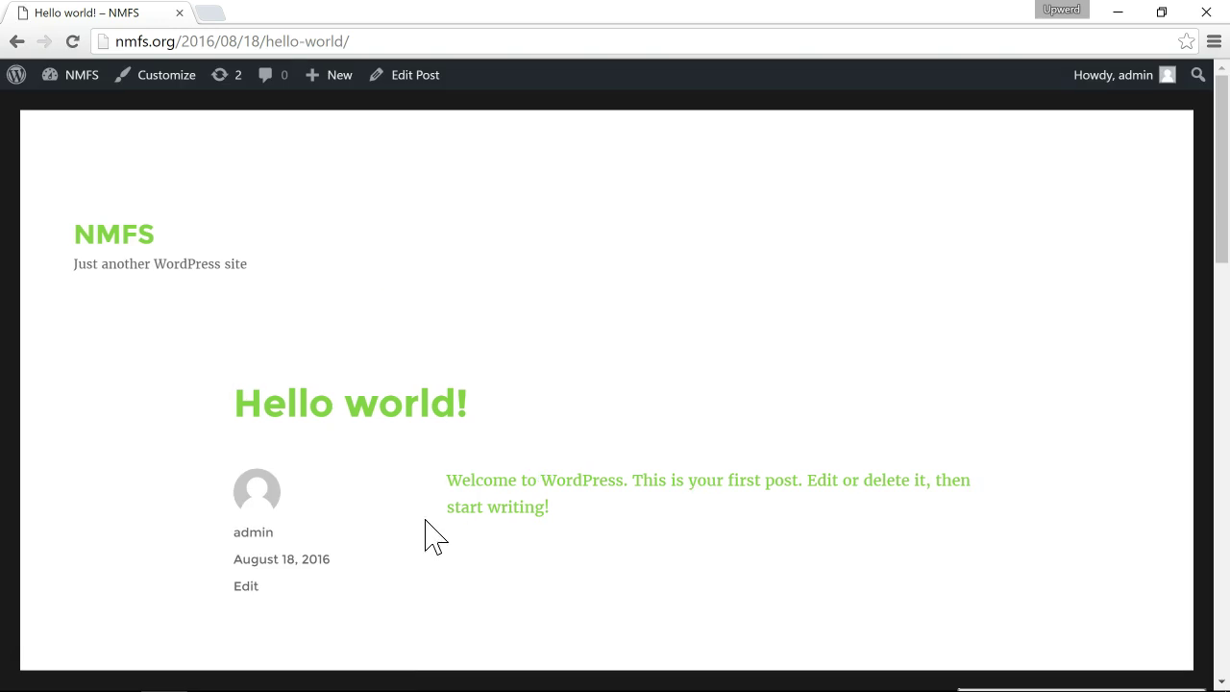
- Customize the site from this post and set the Paragraphs font family to Roboto in Default Typography
click(171, 77)
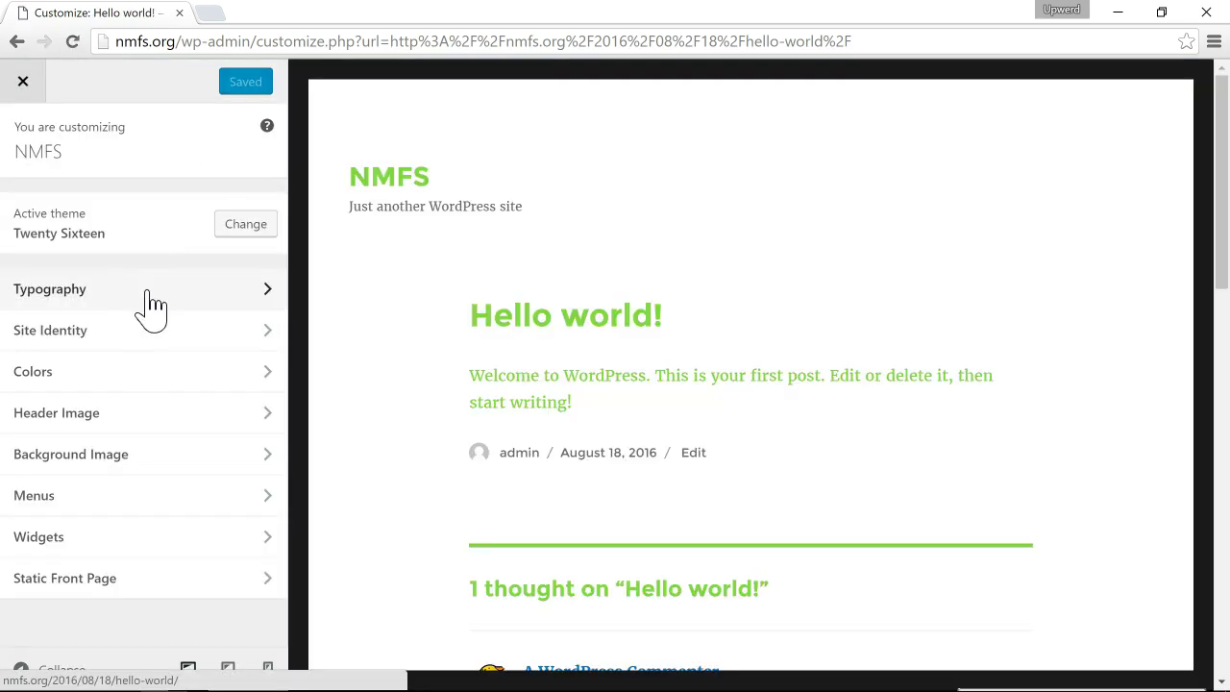
click(149, 303)
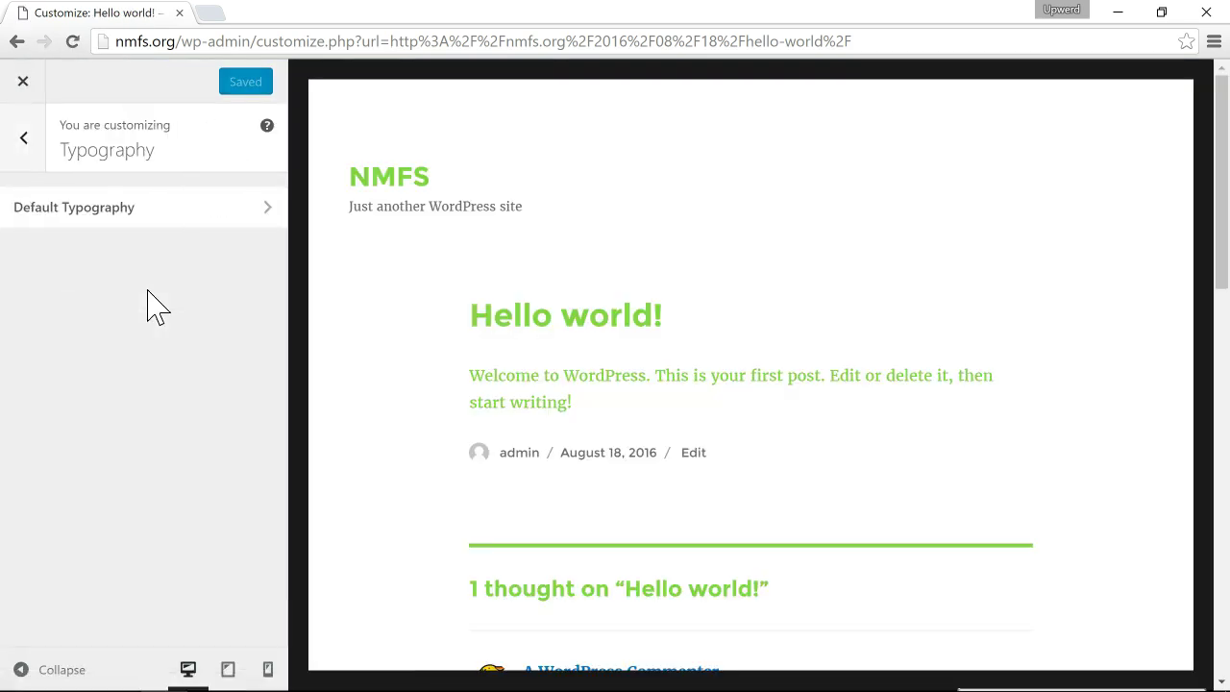
click(198, 233)
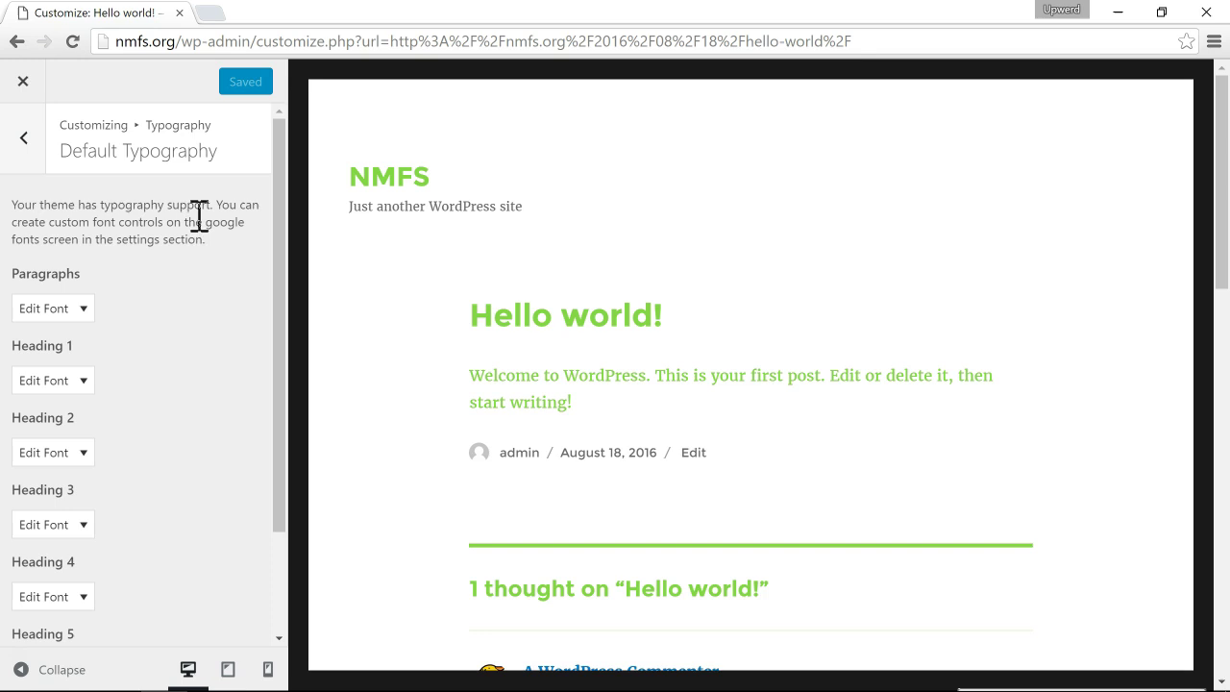
click(81, 308)
scroll(151, 289, down, 1)
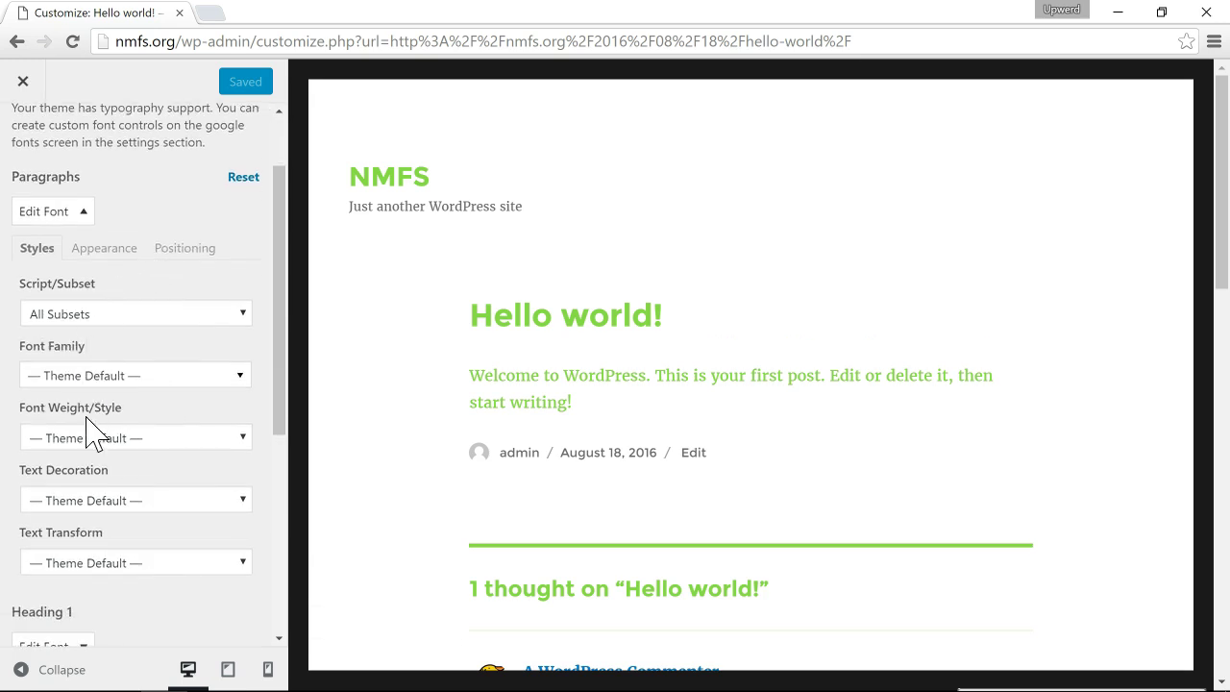
scroll(91, 430, down, 1)
click(96, 324)
text(roboto)
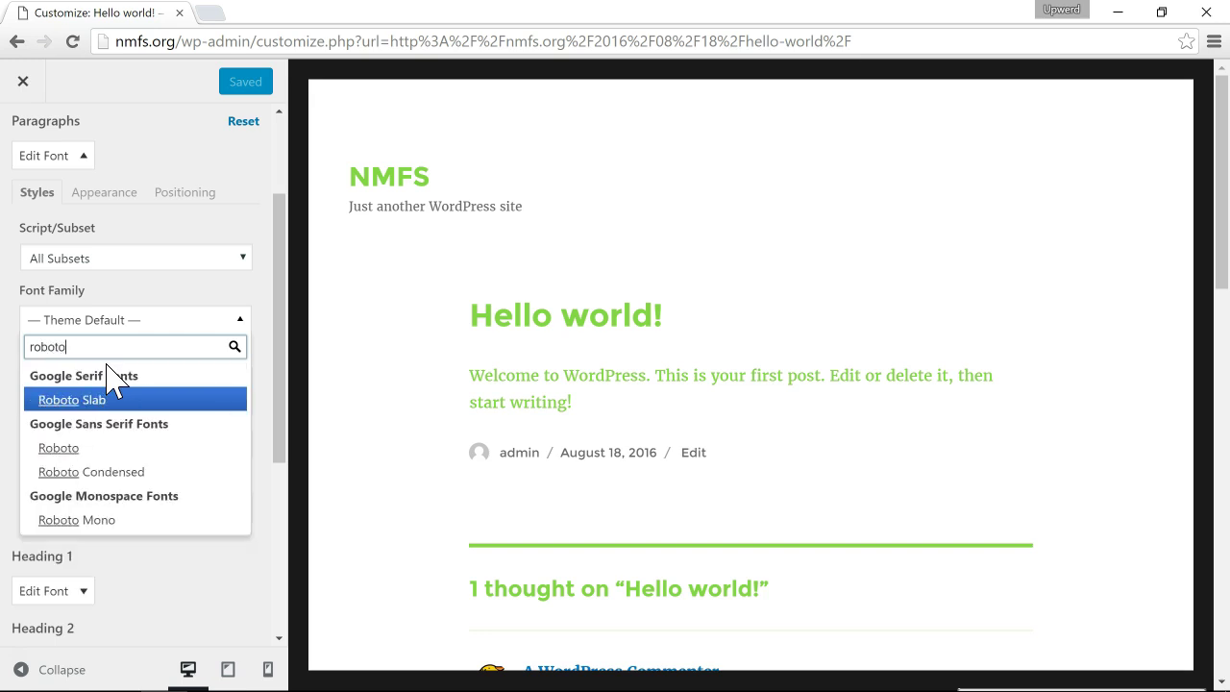
click(77, 450)
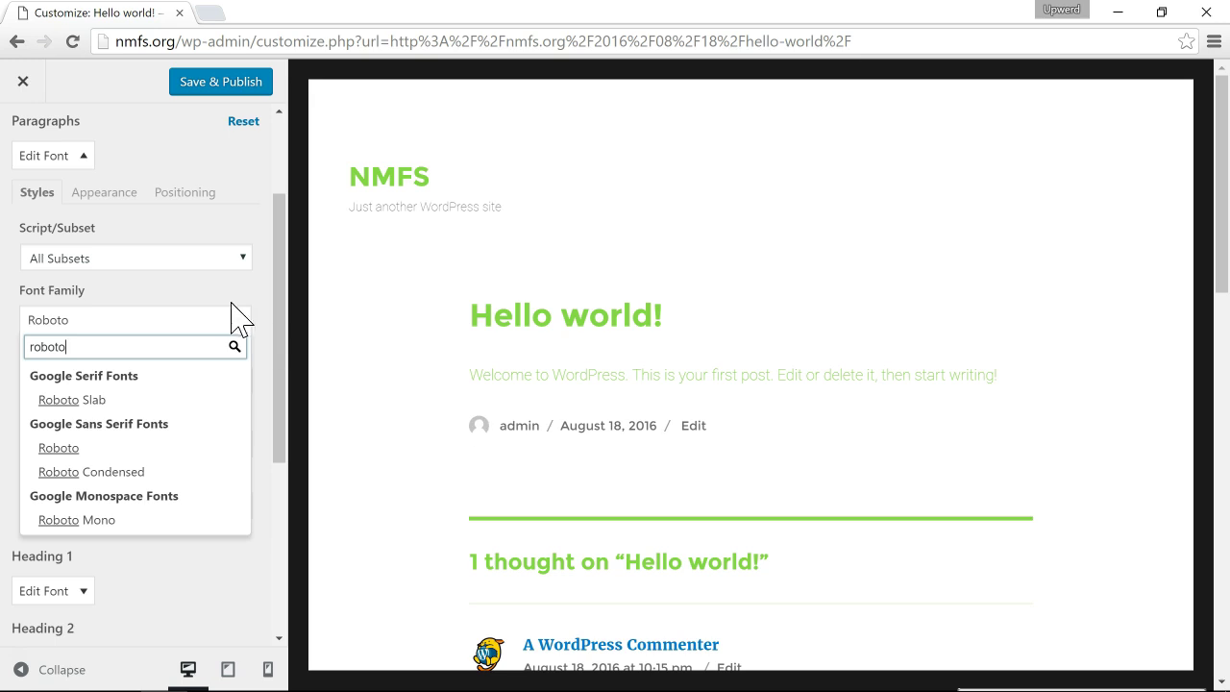
- Try orange for the paragraph font color, settle on purple (#8224e3), and collapse the Paragraphs font controls
click(115, 197)
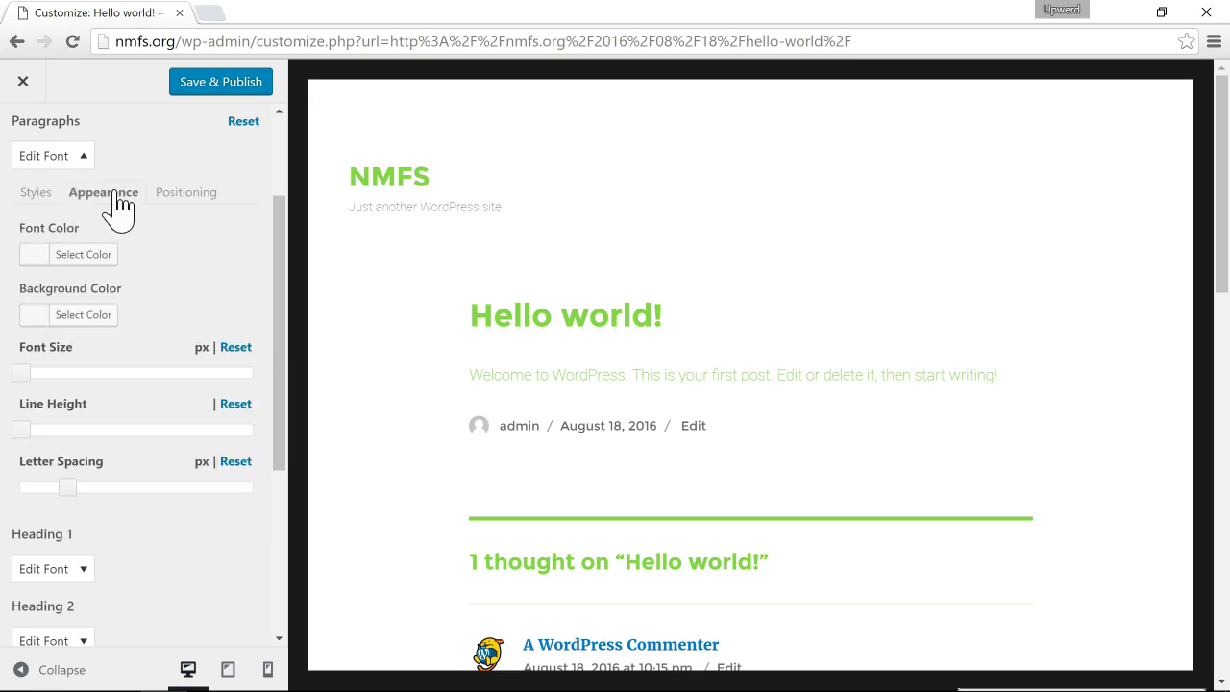
click(71, 258)
click(96, 475)
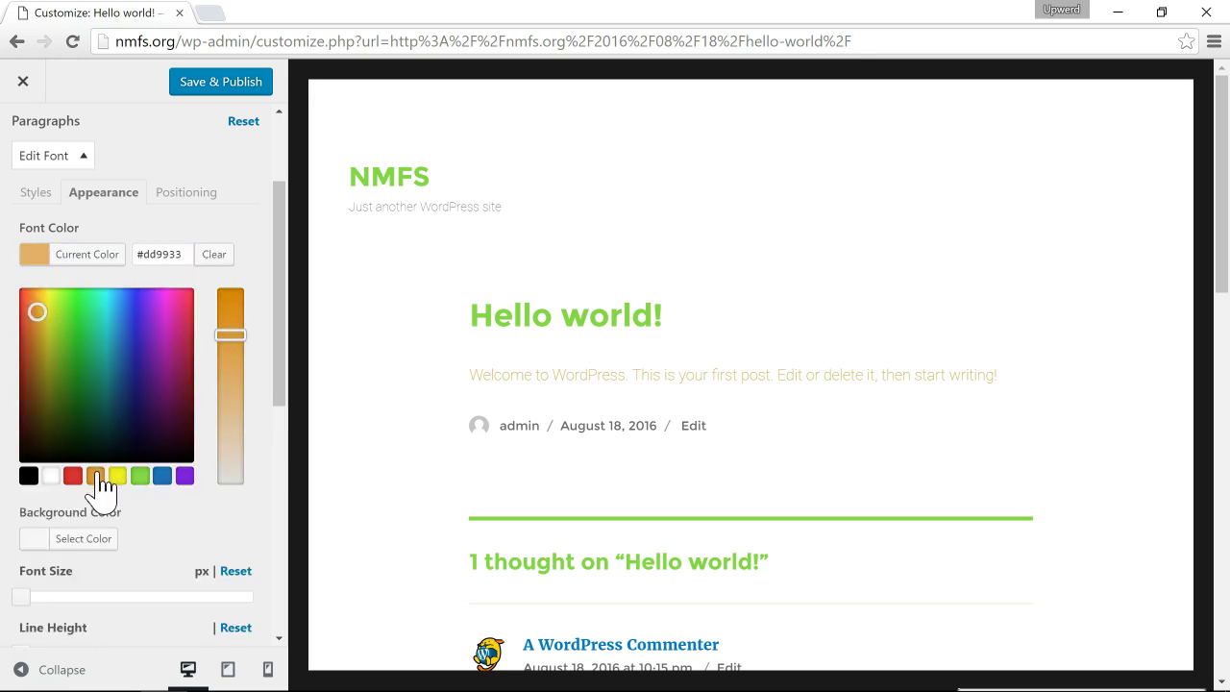
click(185, 476)
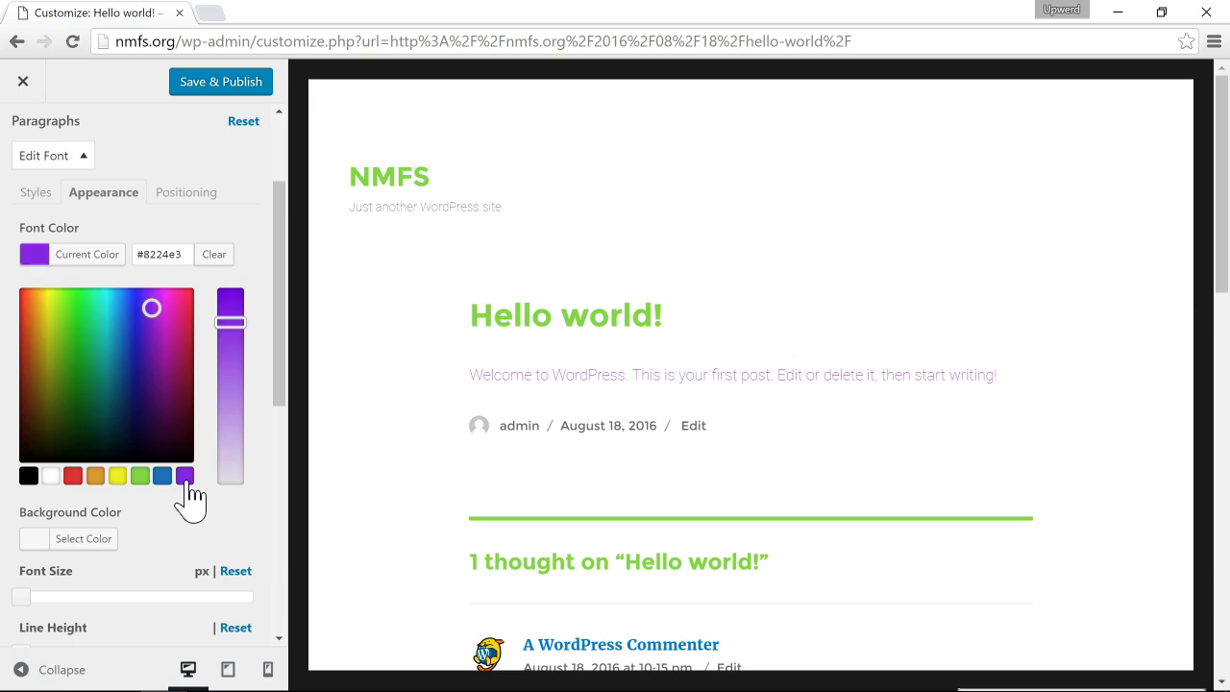
click(223, 242)
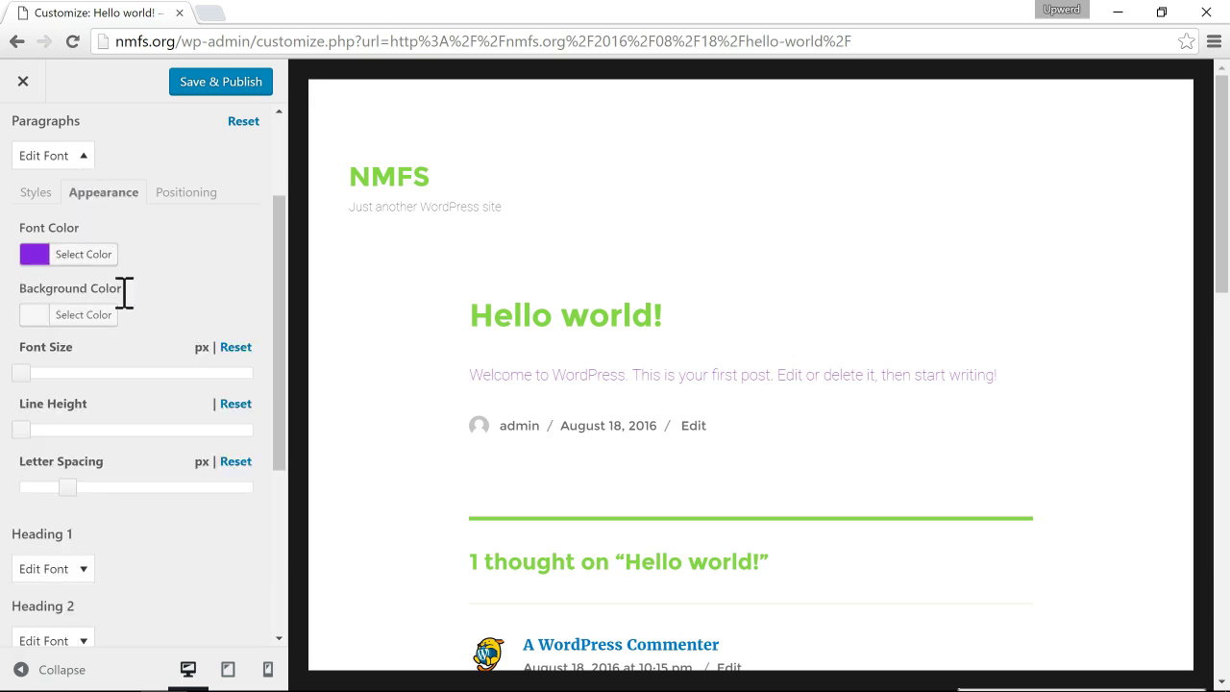
click(53, 160)
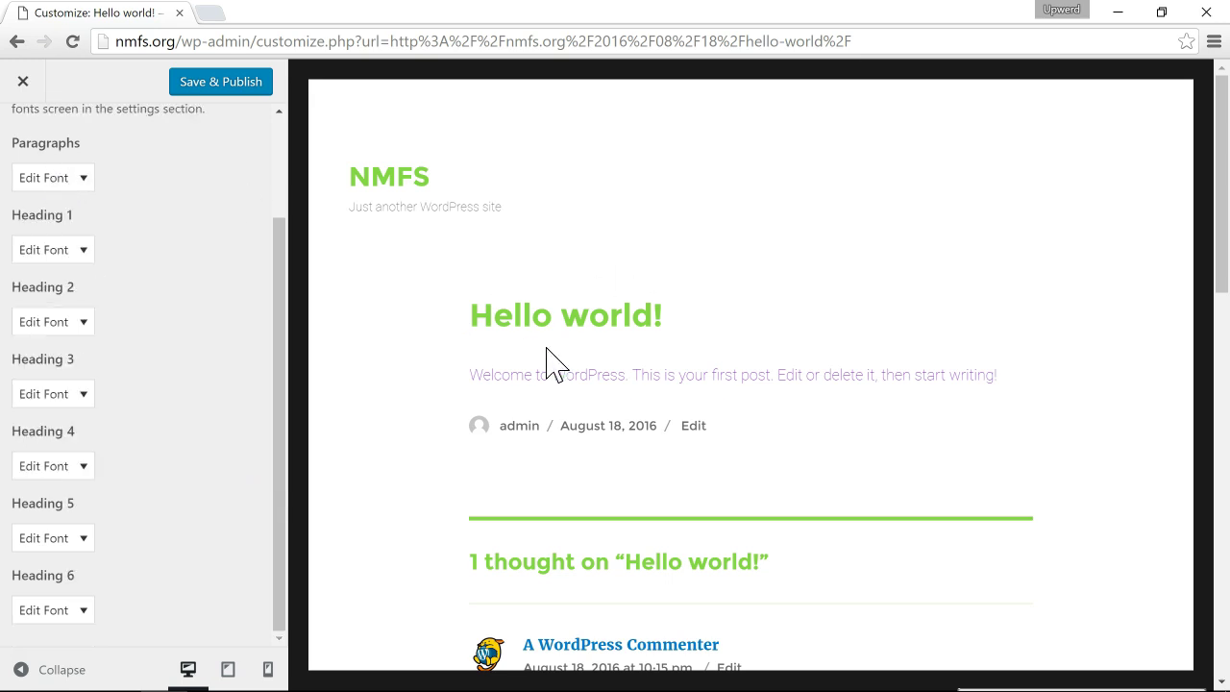
- Inspect the "Hello world!" title in the preview to identify its heading level
scroll(173, 261, up, 1)
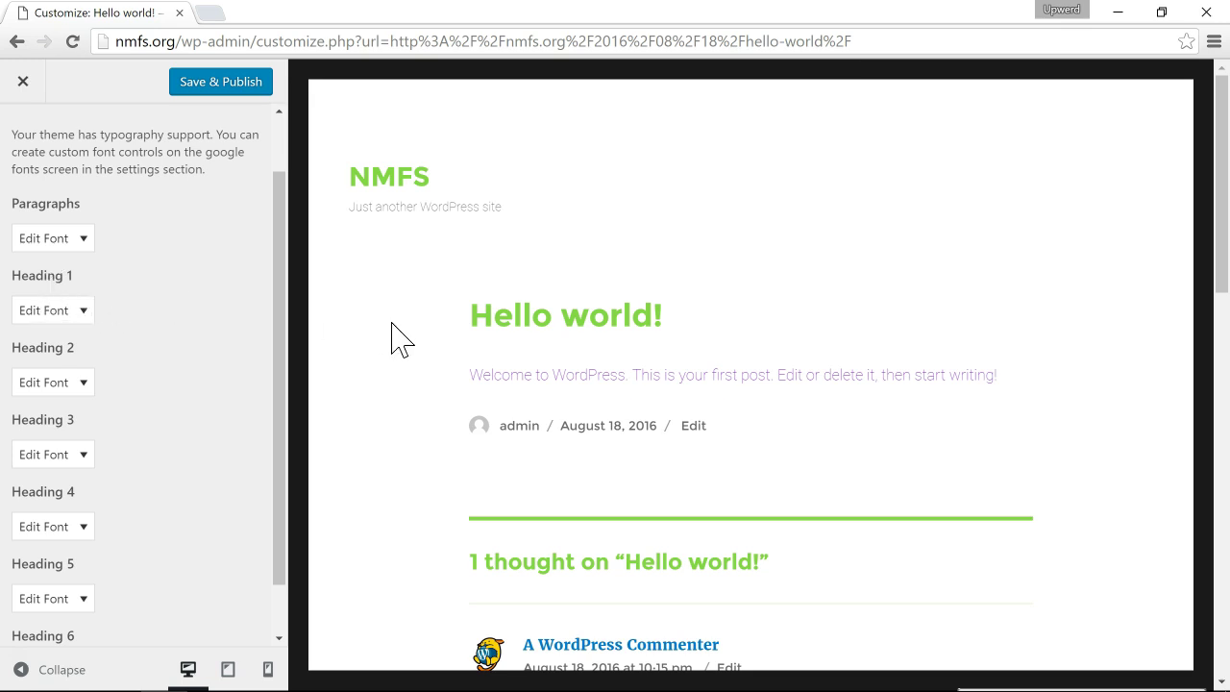
right_click(488, 321)
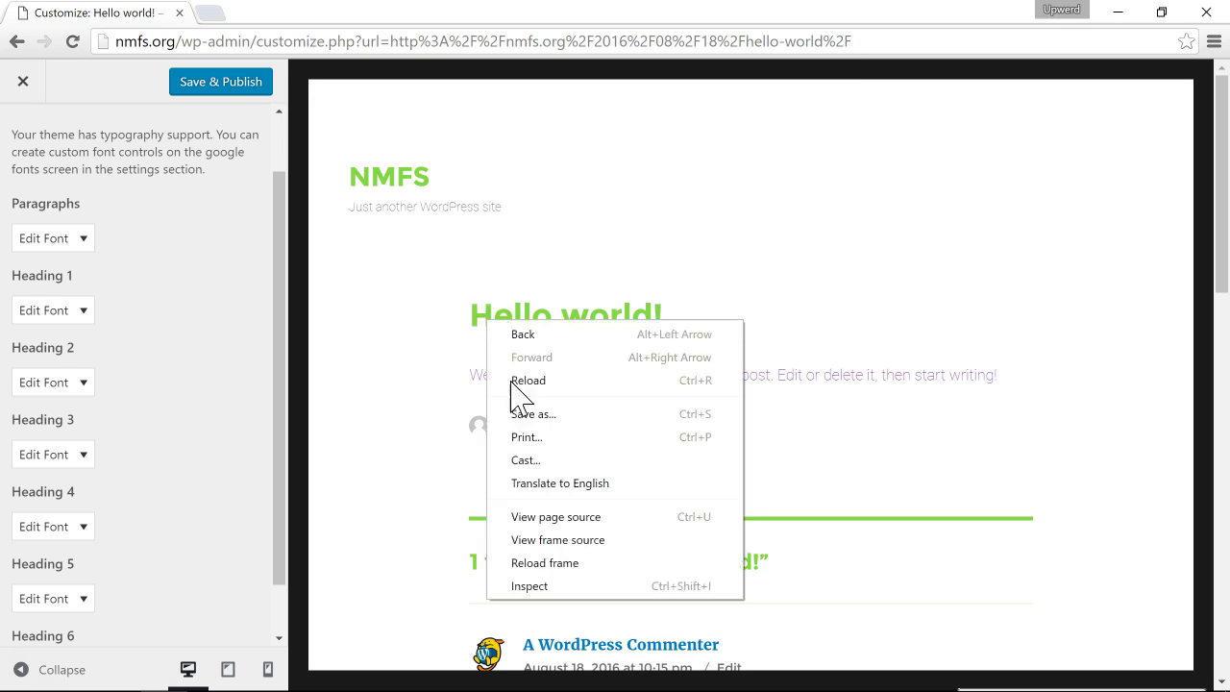
click(529, 586)
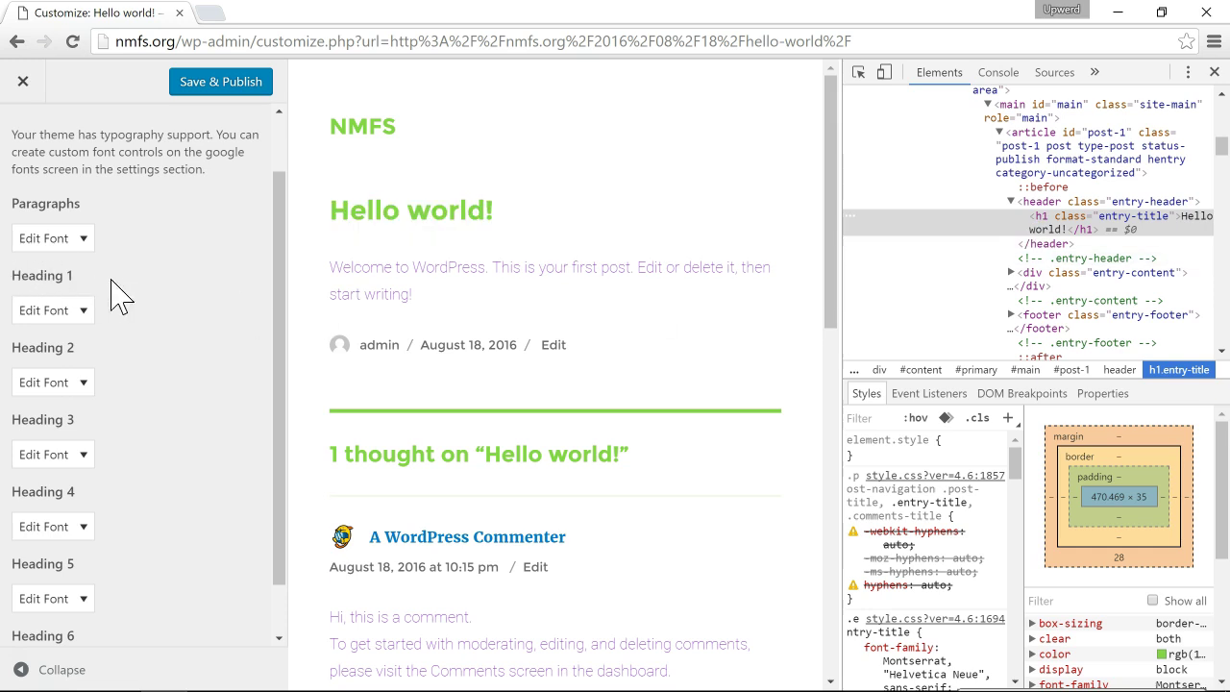
- Set the Heading 1 font family to Coustard
click(67, 311)
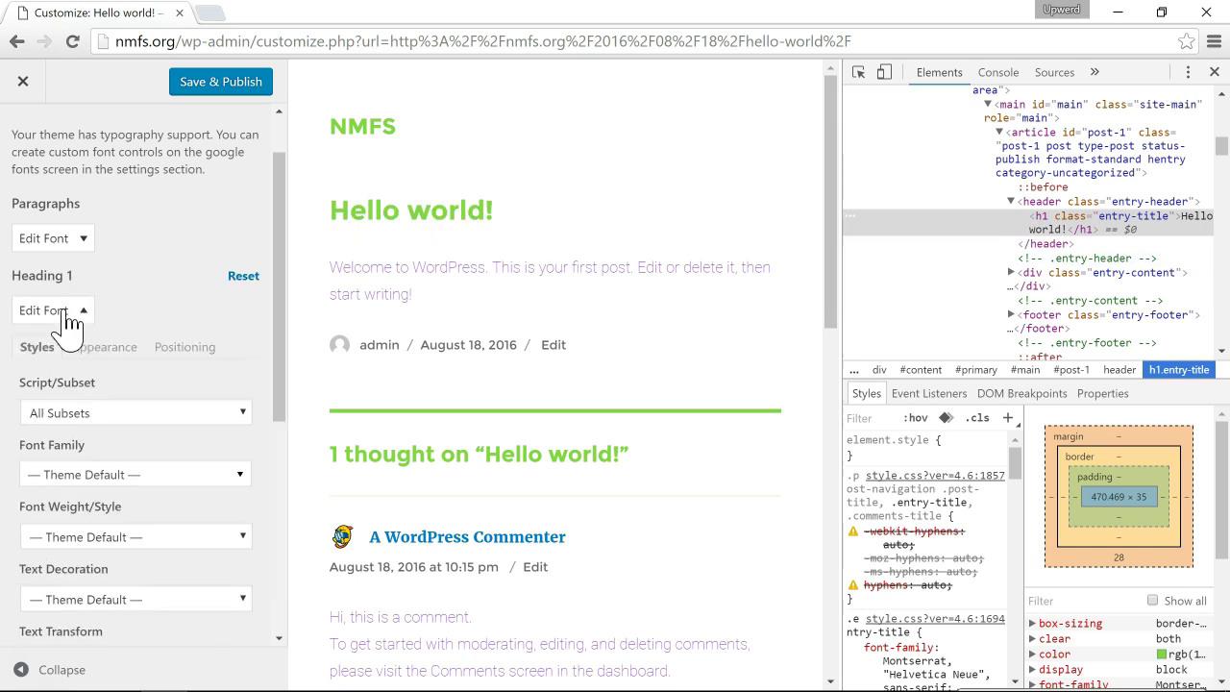
scroll(129, 324, down, 2)
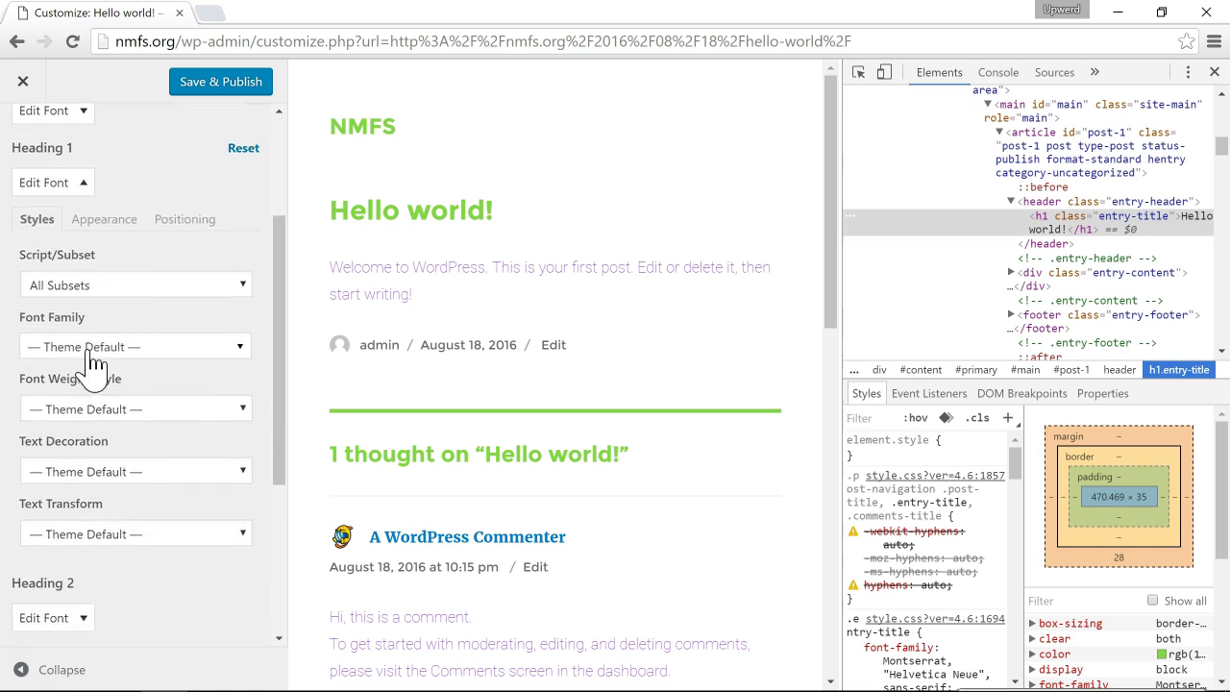
click(92, 350)
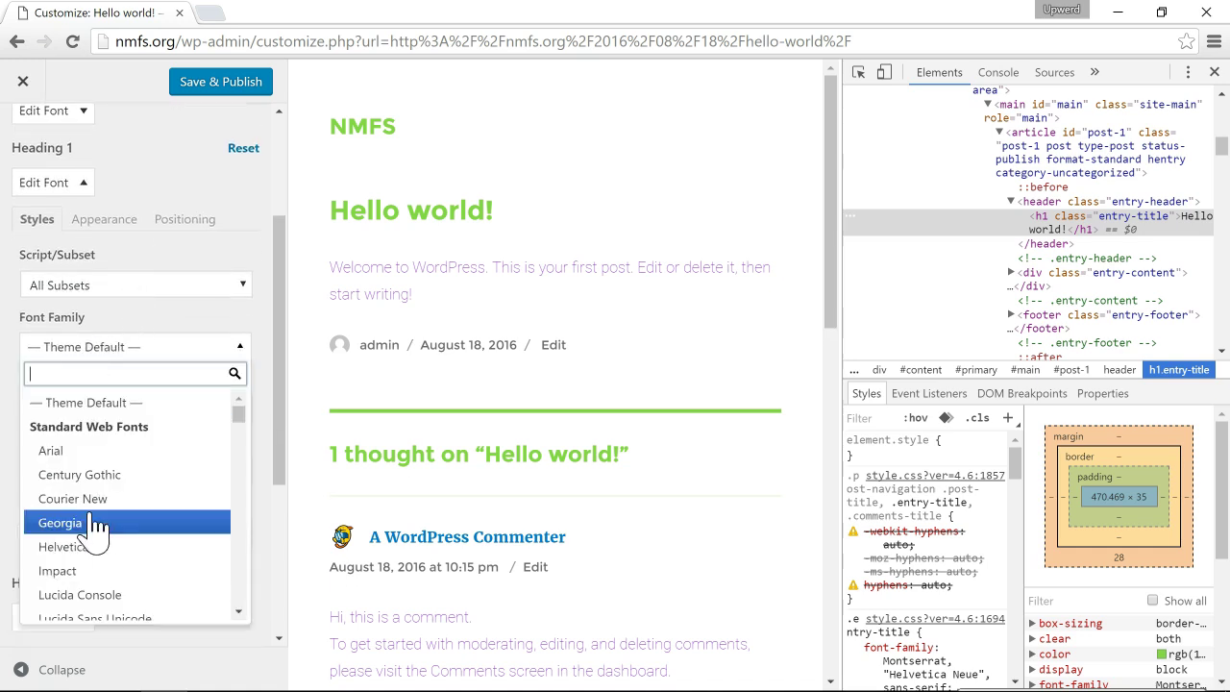
scroll(94, 528, down, 15)
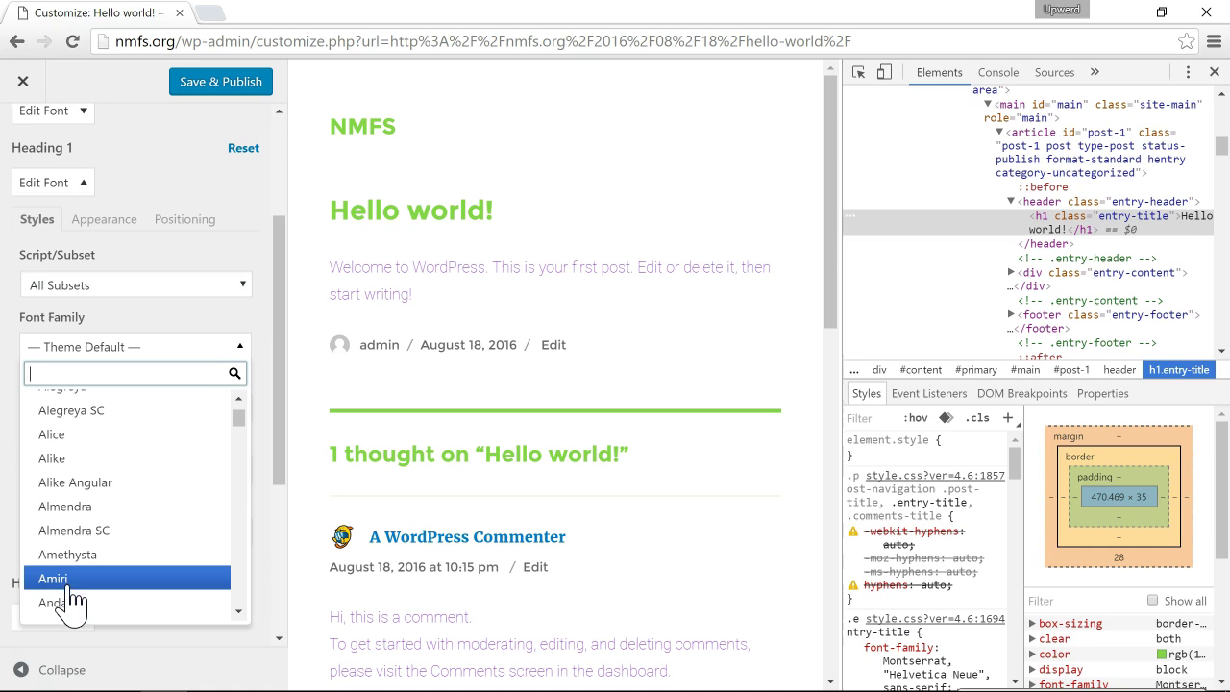
scroll(69, 591, down, 10)
click(113, 546)
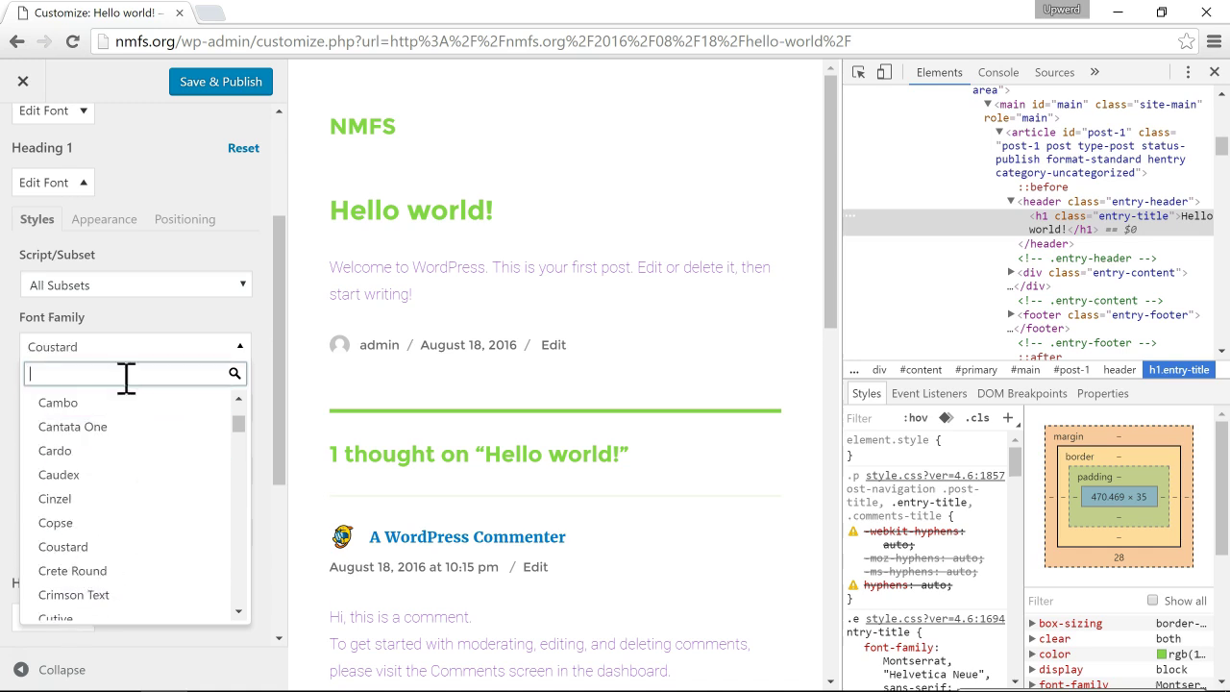
- Try purple for the Heading 1 font color, settle on blue (#1e73be), and return to its font style settings
click(111, 226)
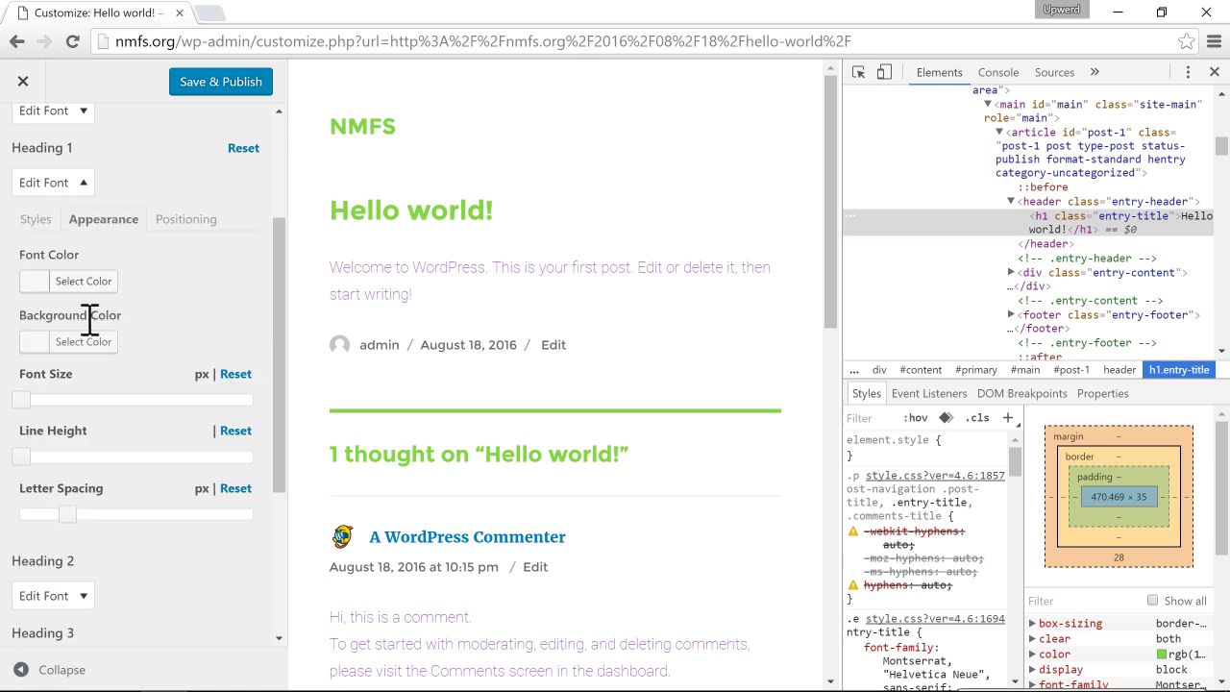
click(65, 288)
click(185, 503)
click(161, 502)
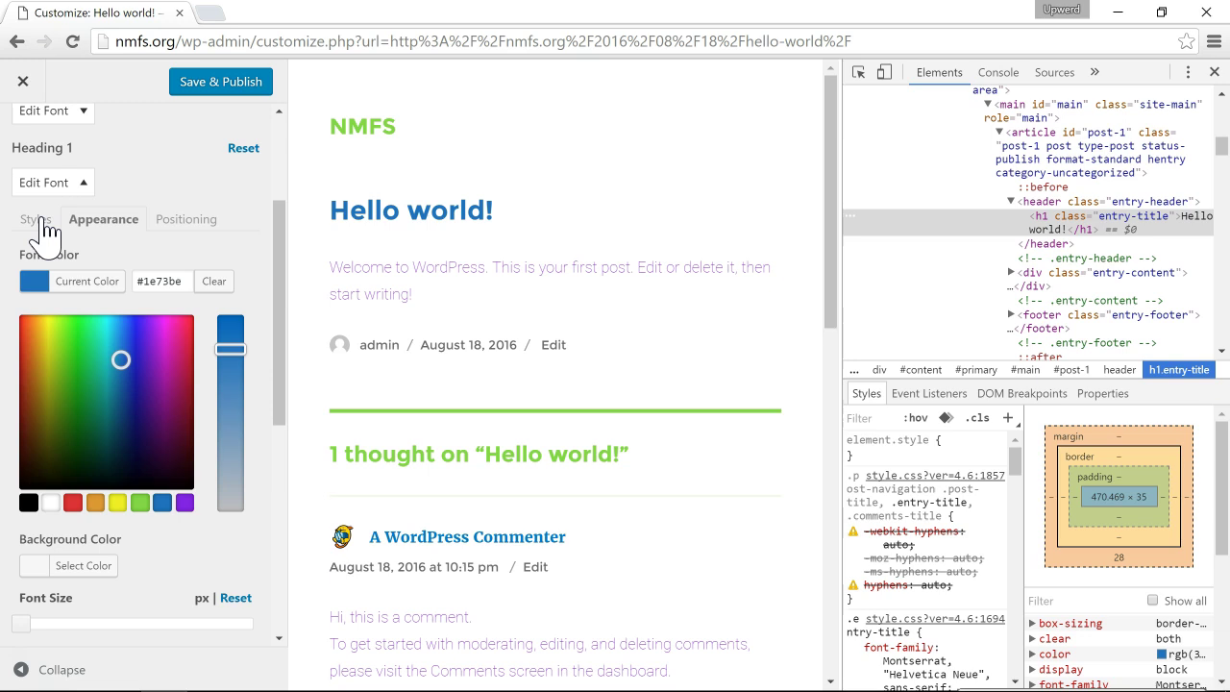
click(36, 221)
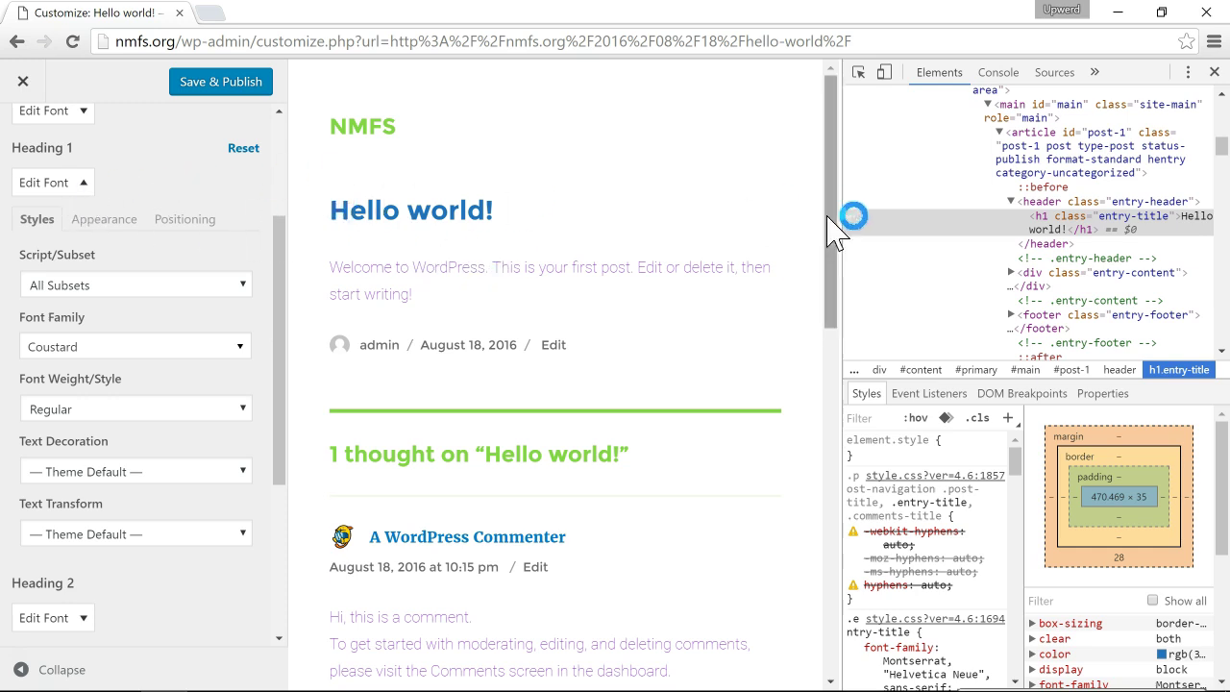
- Inspect the h1 entry-title CSS and temporarily disable the theme's font-family declaration to compare the title's font, restoring it after the check
click(1057, 225)
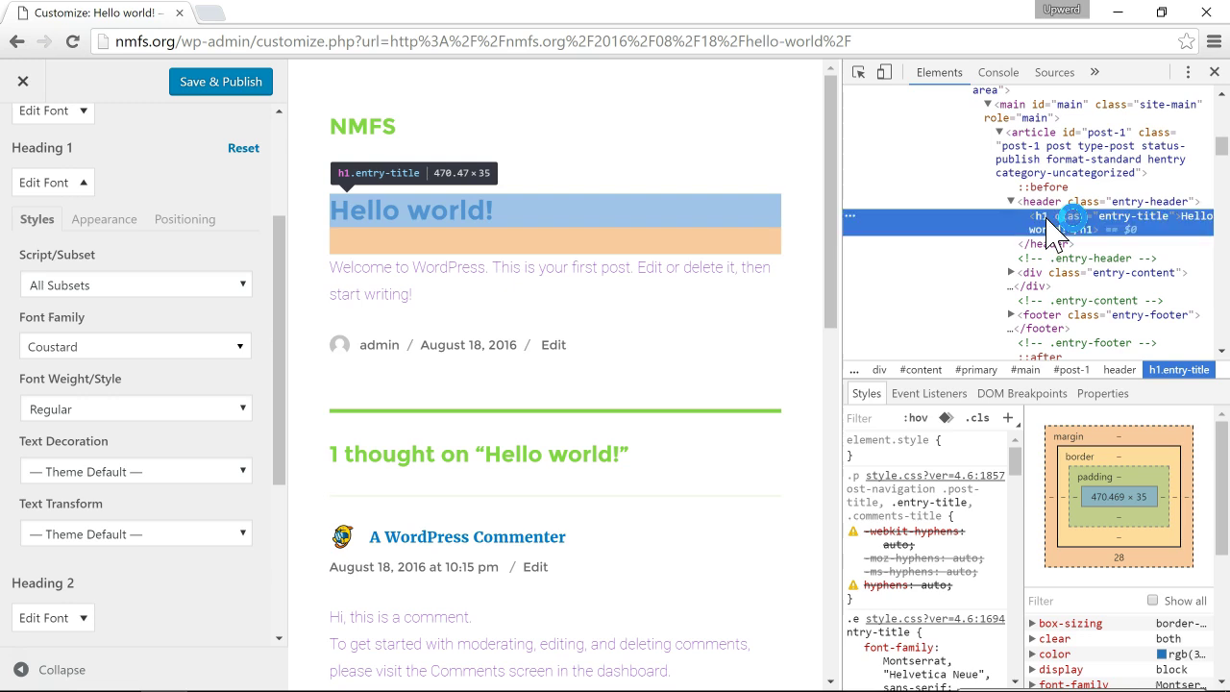
scroll(903, 519, down, 3)
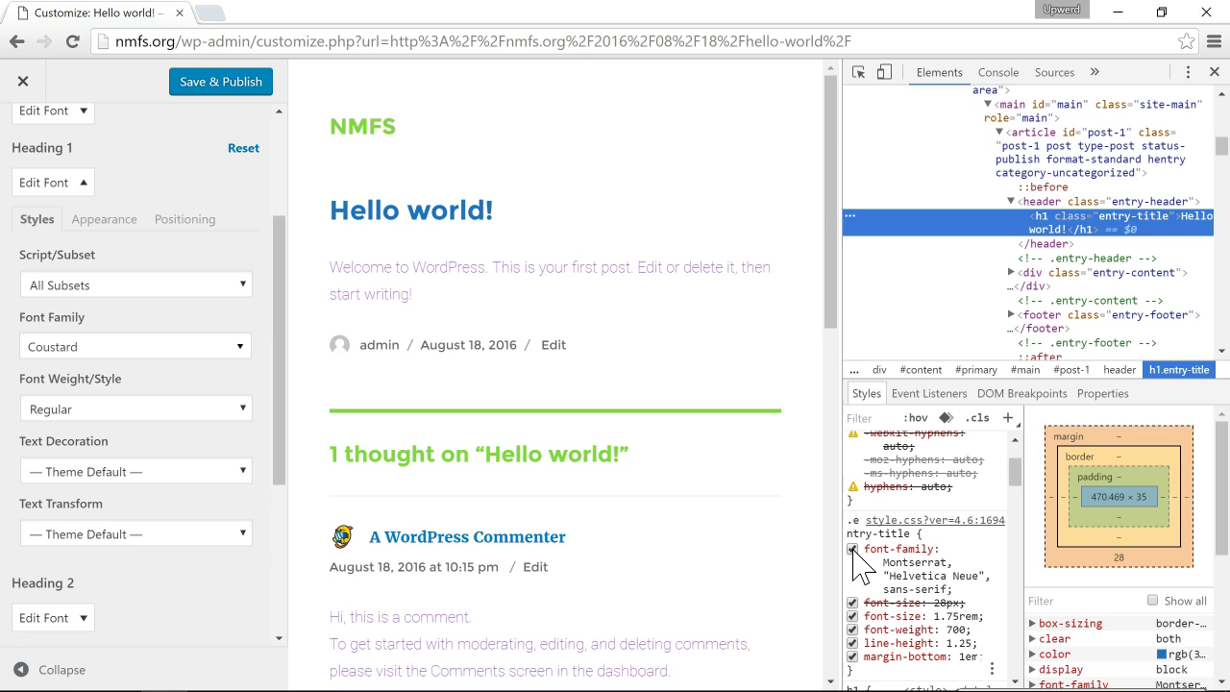
click(851, 550)
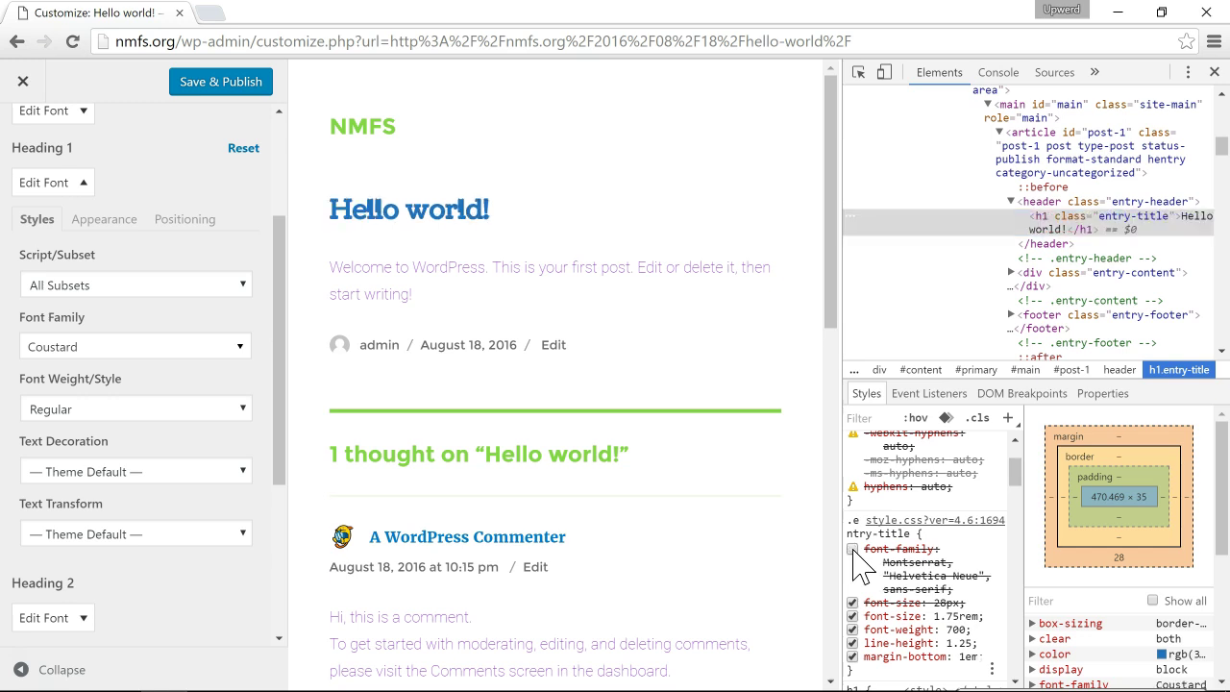
click(851, 549)
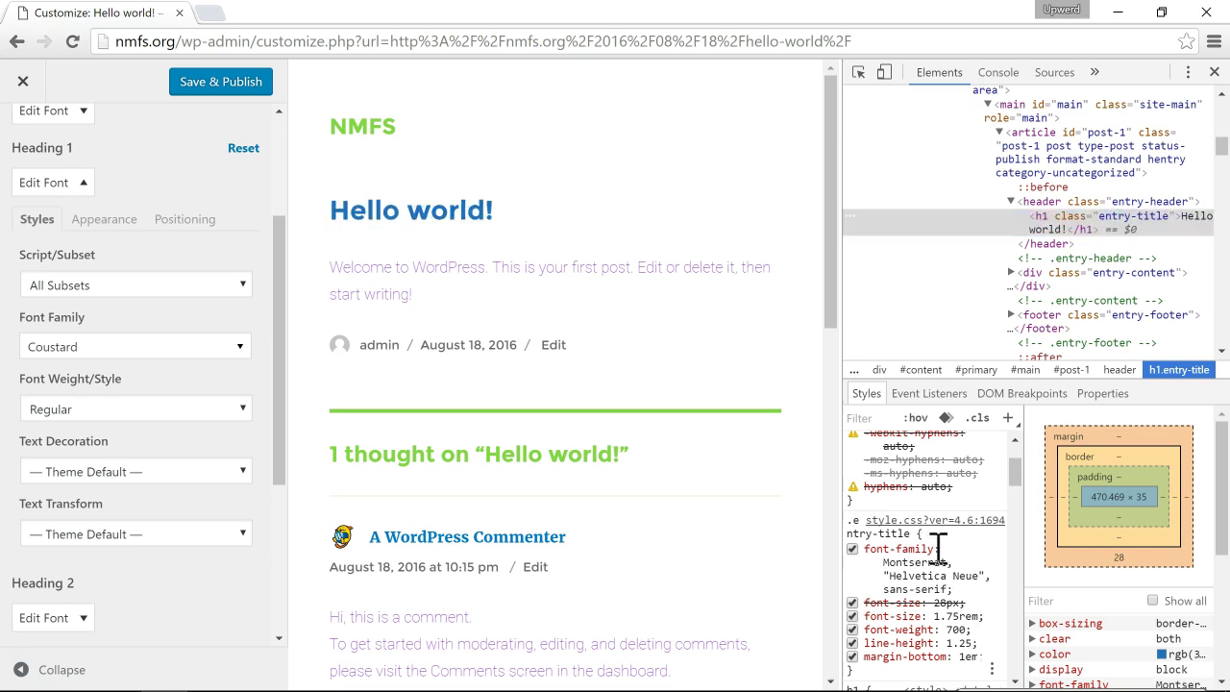
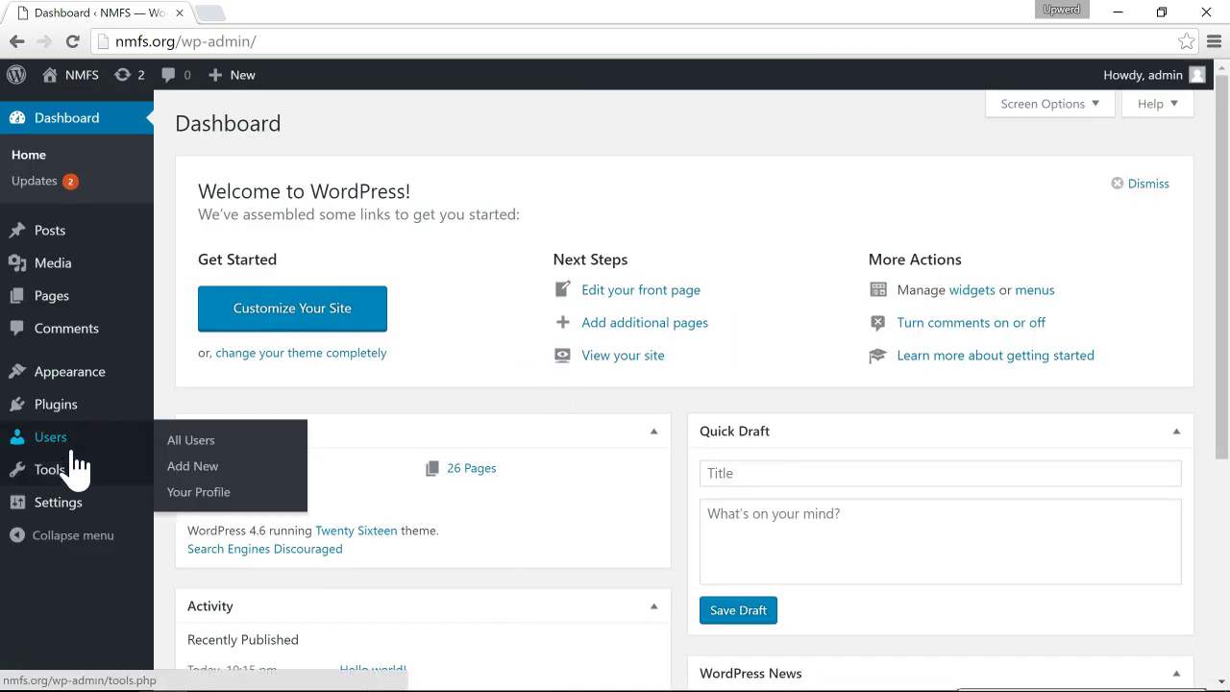
- Create a new font control named Heading in the Google Fonts settings
mouse_move(68, 504)
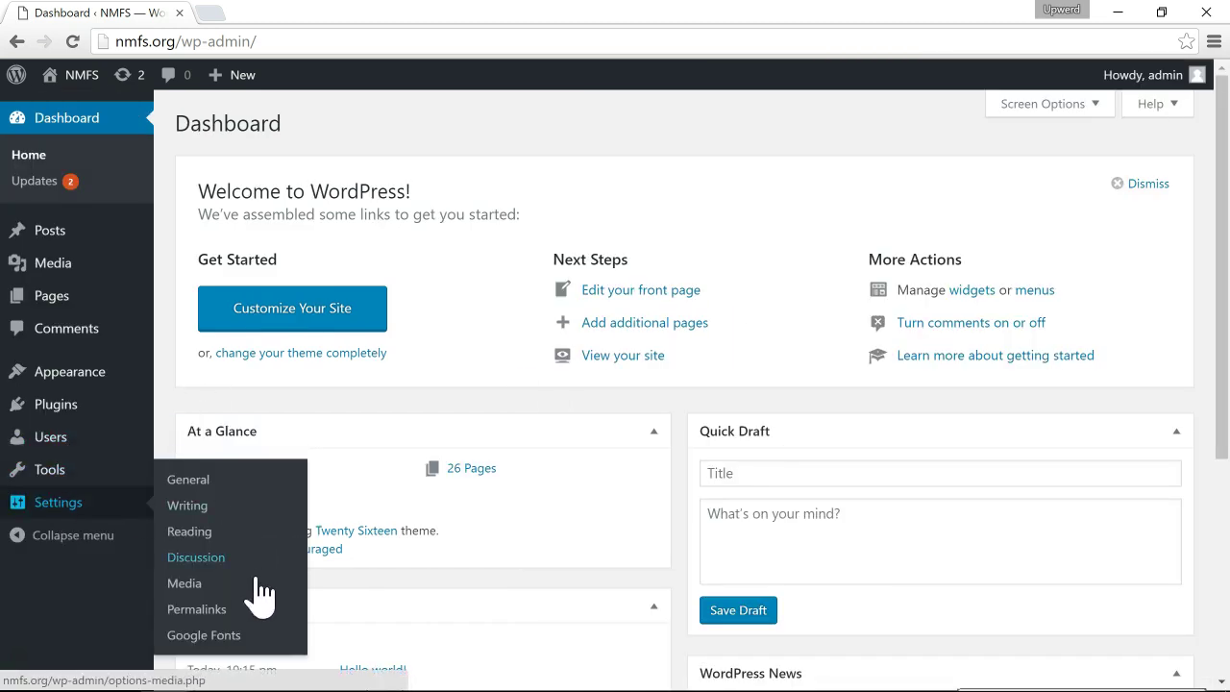
click(245, 637)
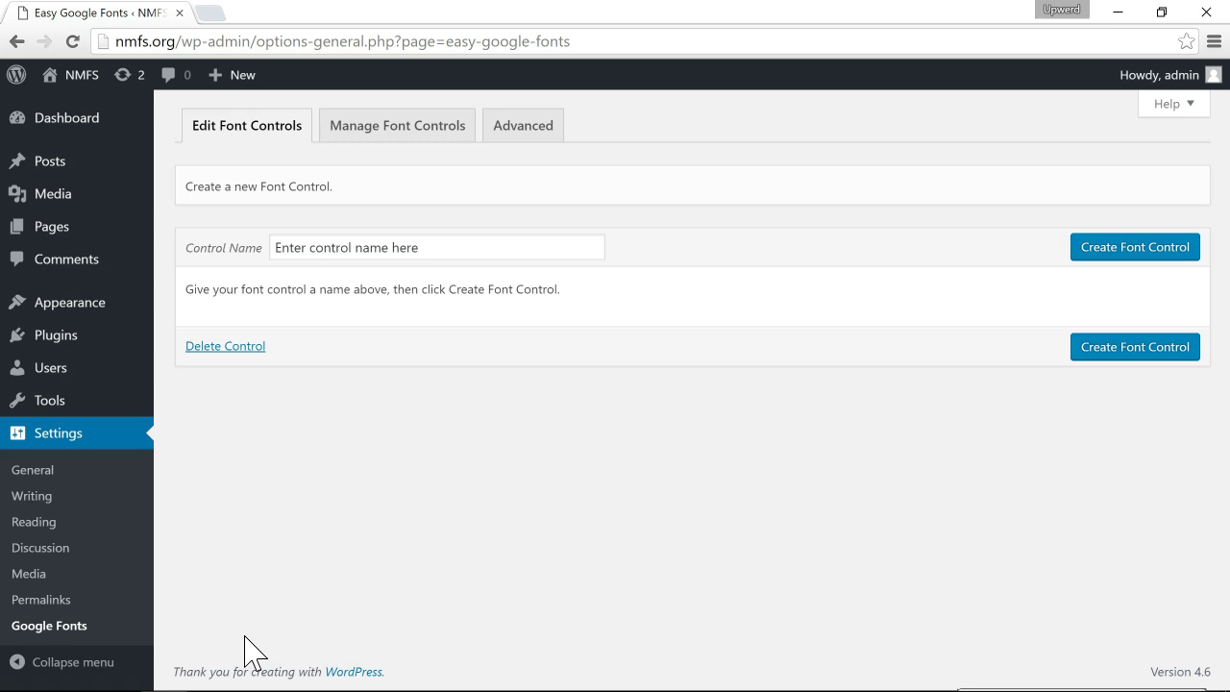
click(426, 247)
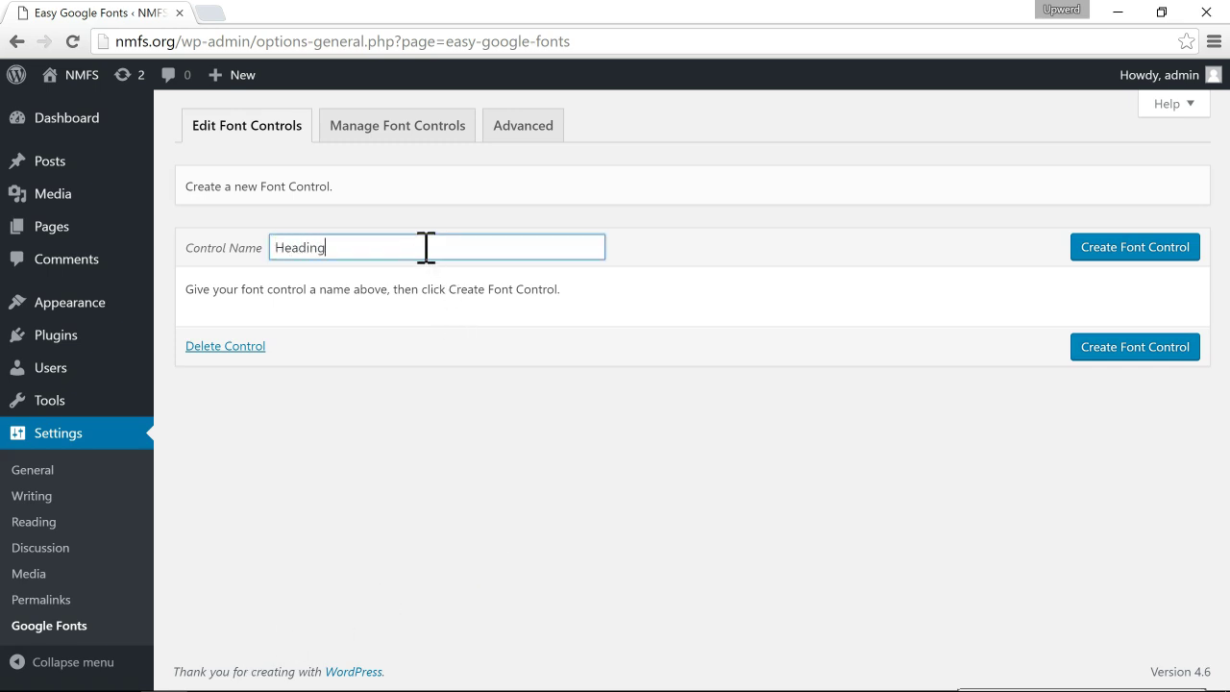
click(1131, 248)
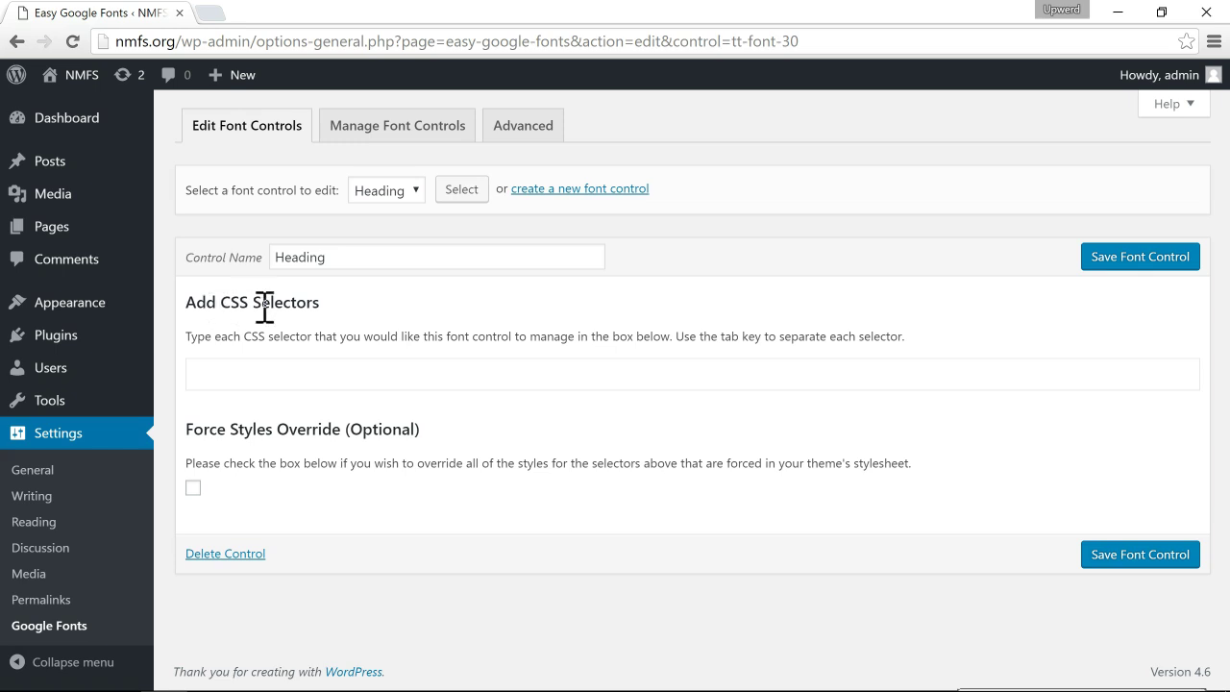
- Open nmfs.org in a new browser tab and inspect the Home title to identify its CSS selector
key(ctrl+t)
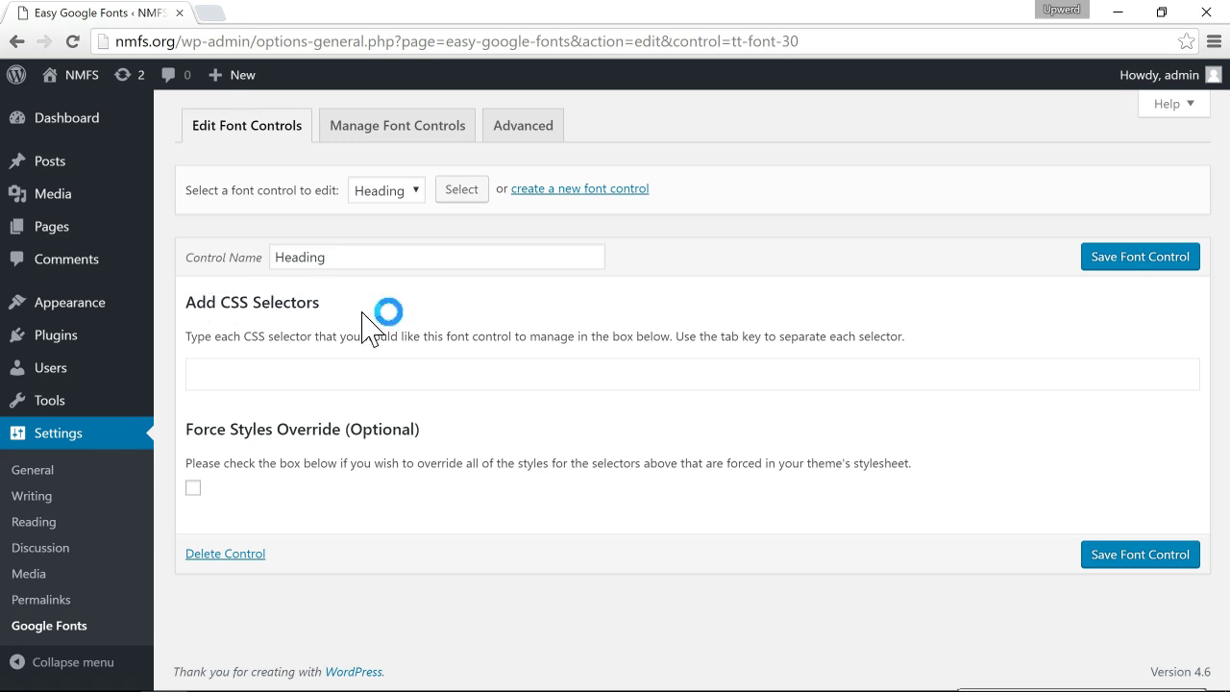
text(nmfs.org)
key(Return)
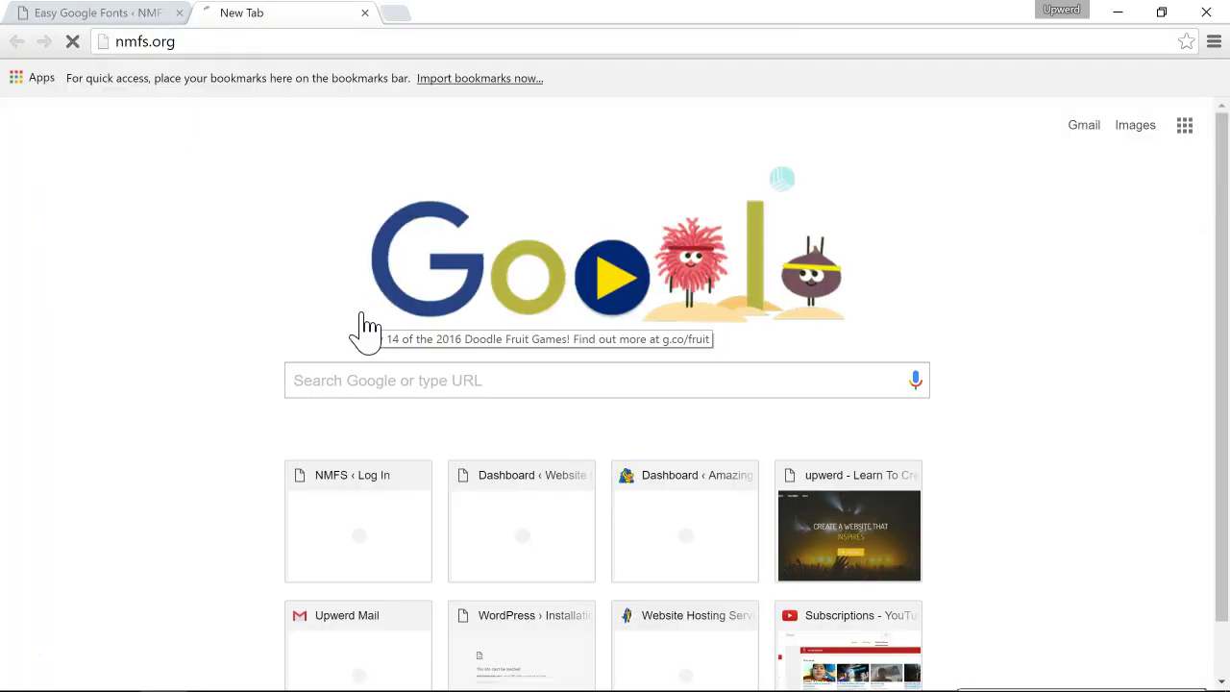
scroll(346, 349, down, 1)
right_click(272, 372)
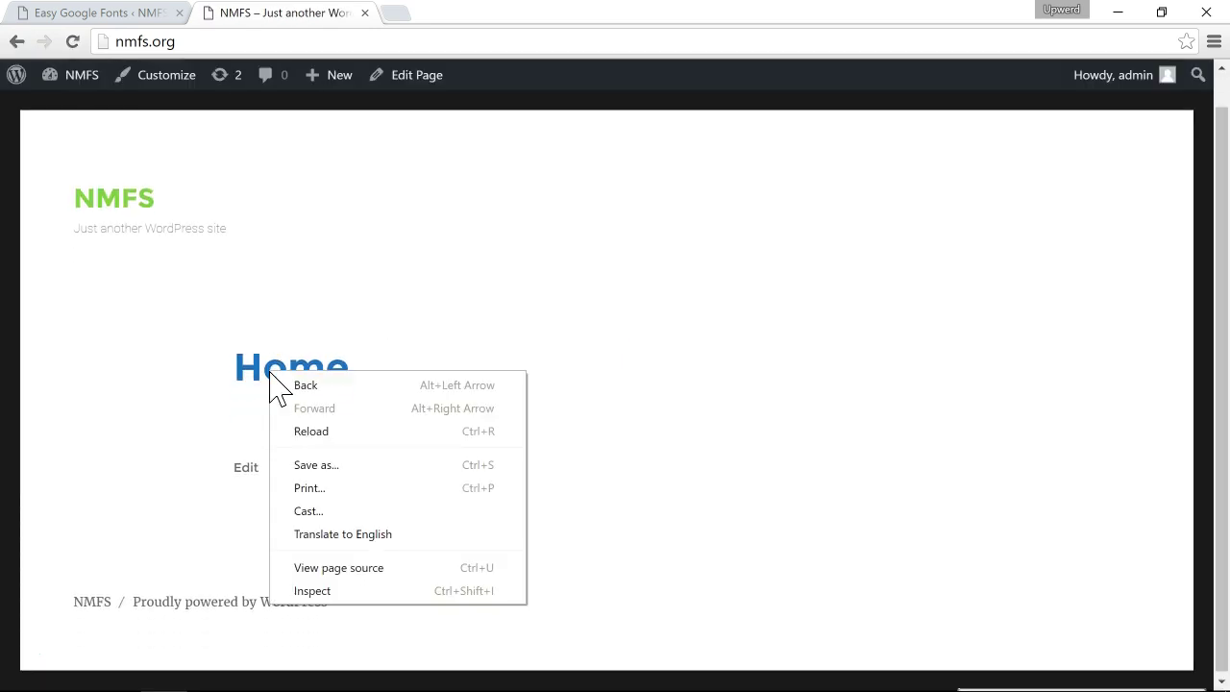
click(317, 591)
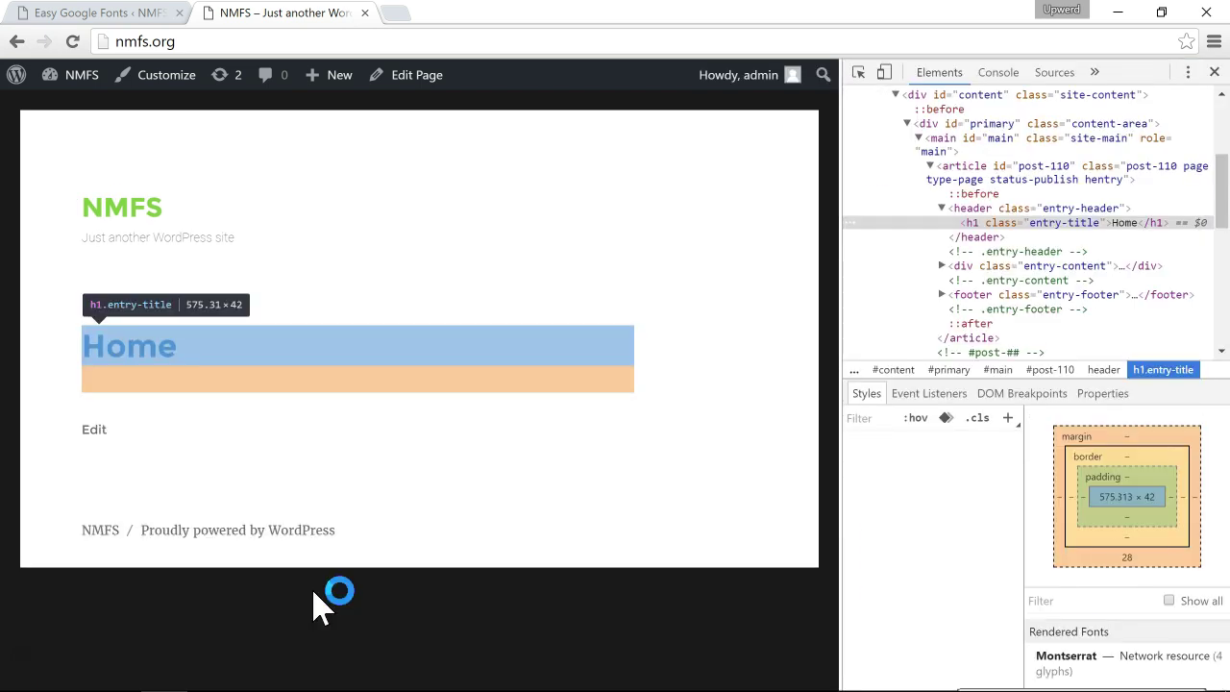
click(981, 222)
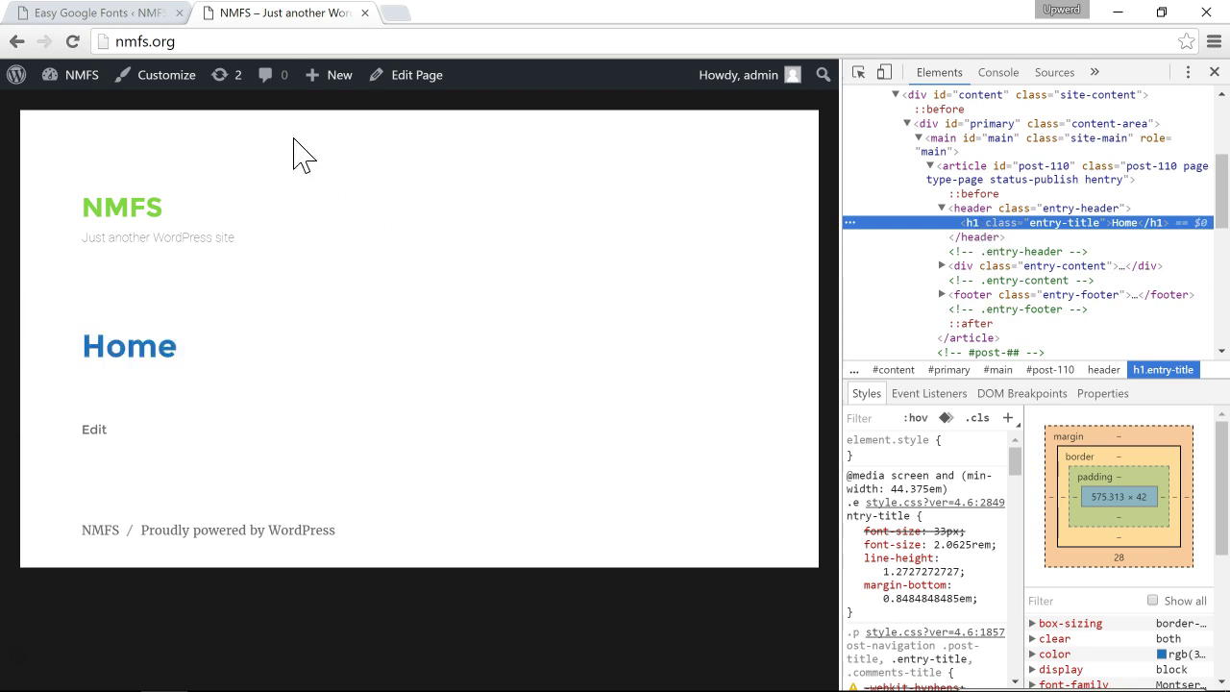
- Add the h1 selector to the Heading font control, enable Force Styles Override, and save the control
click(91, 14)
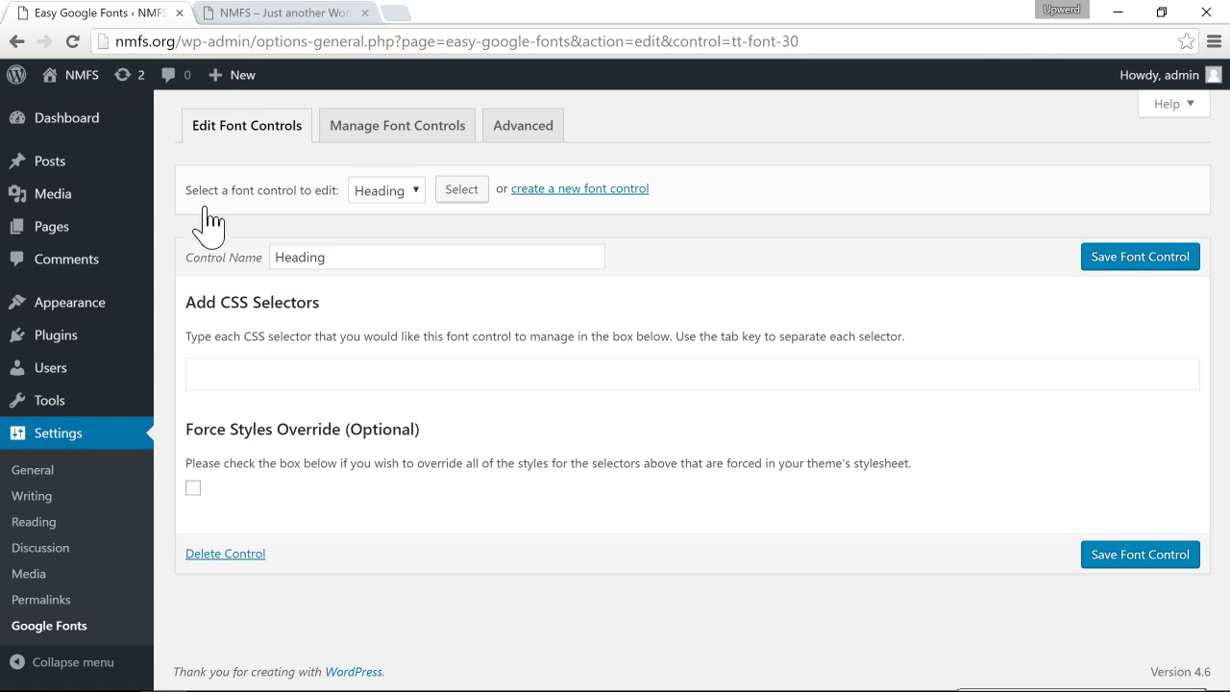
click(357, 380)
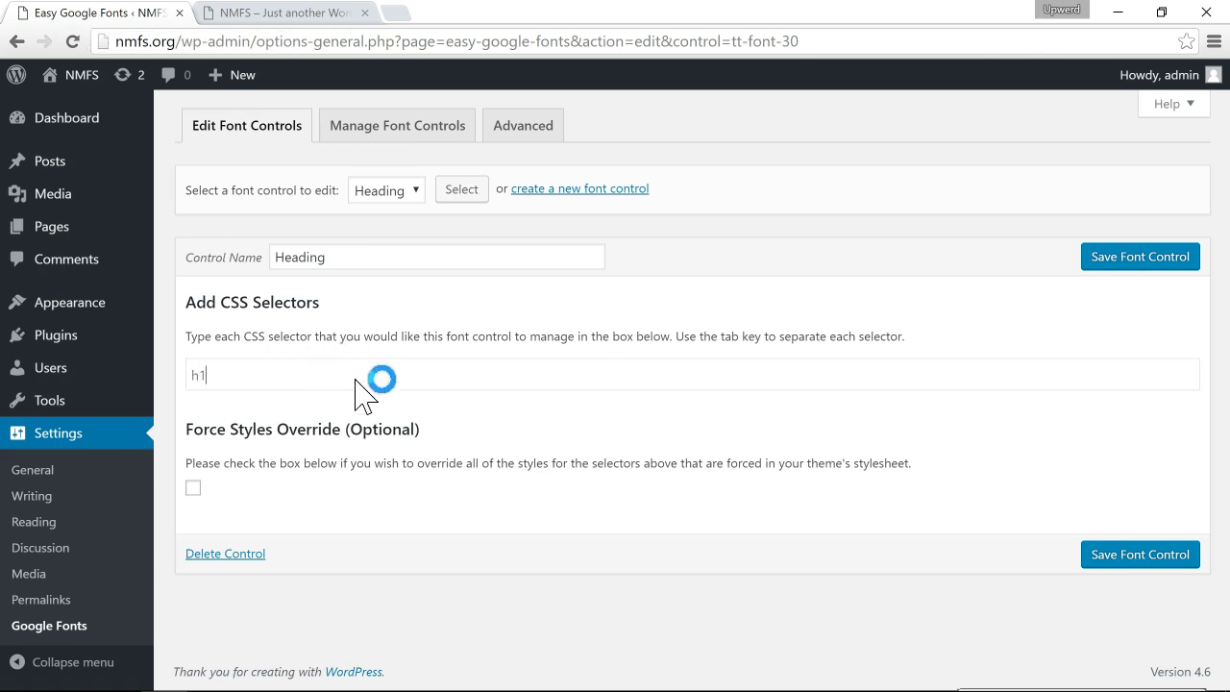
text(h1)
key(Tab)
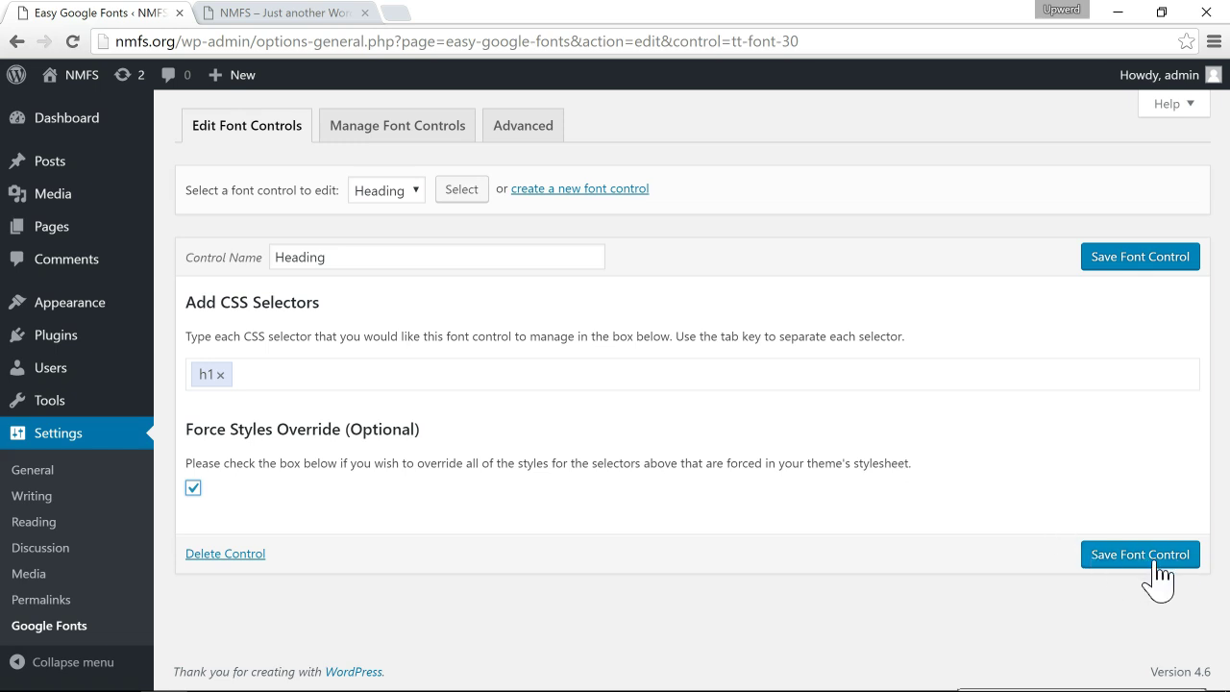
click(1112, 567)
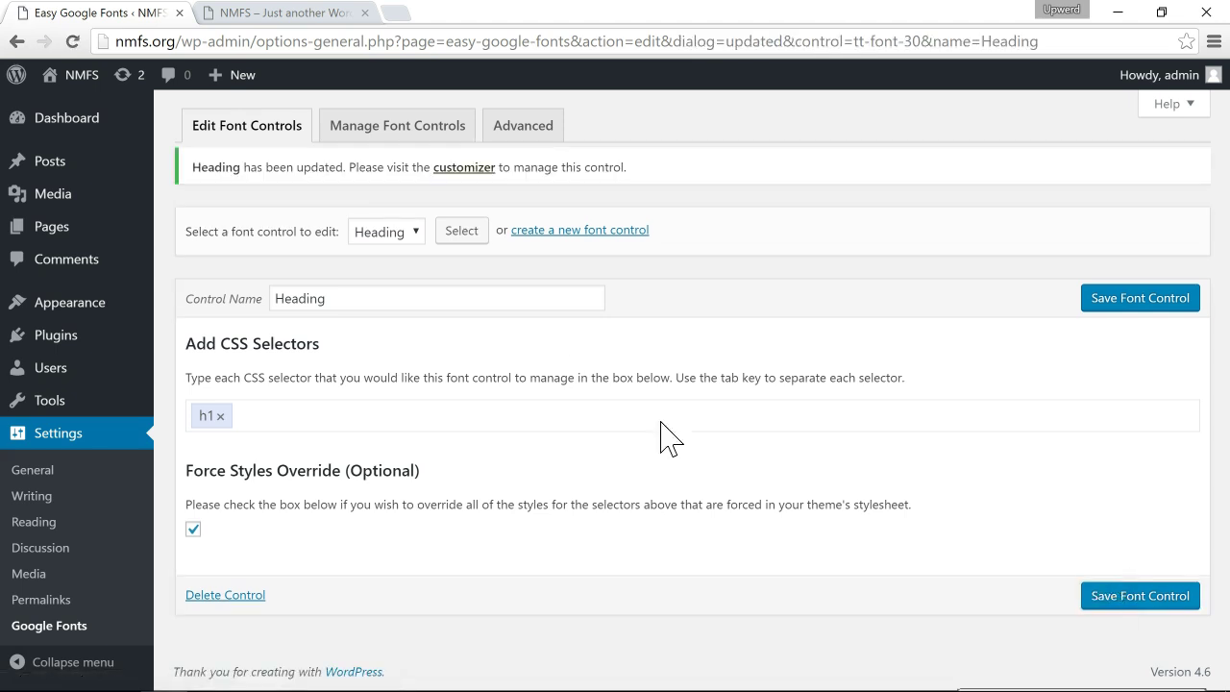
- Open the site customizer's Theme Typography section and expand the font options of the custom Heading control
mouse_move(49, 317)
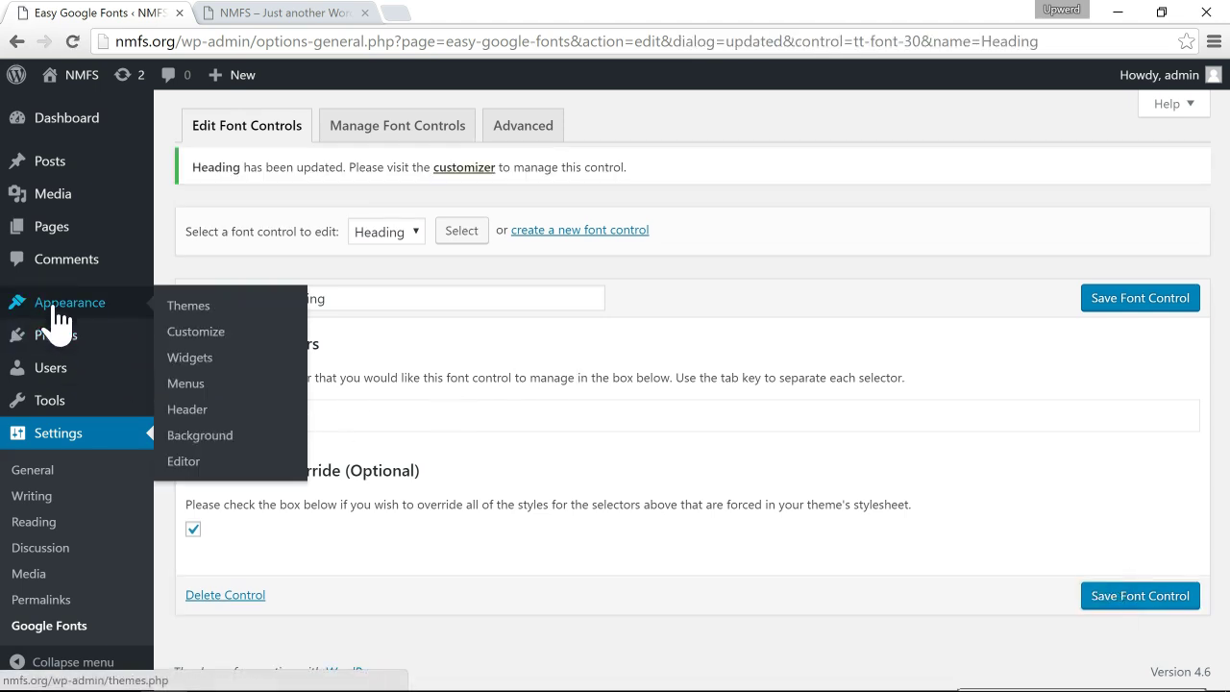
click(223, 344)
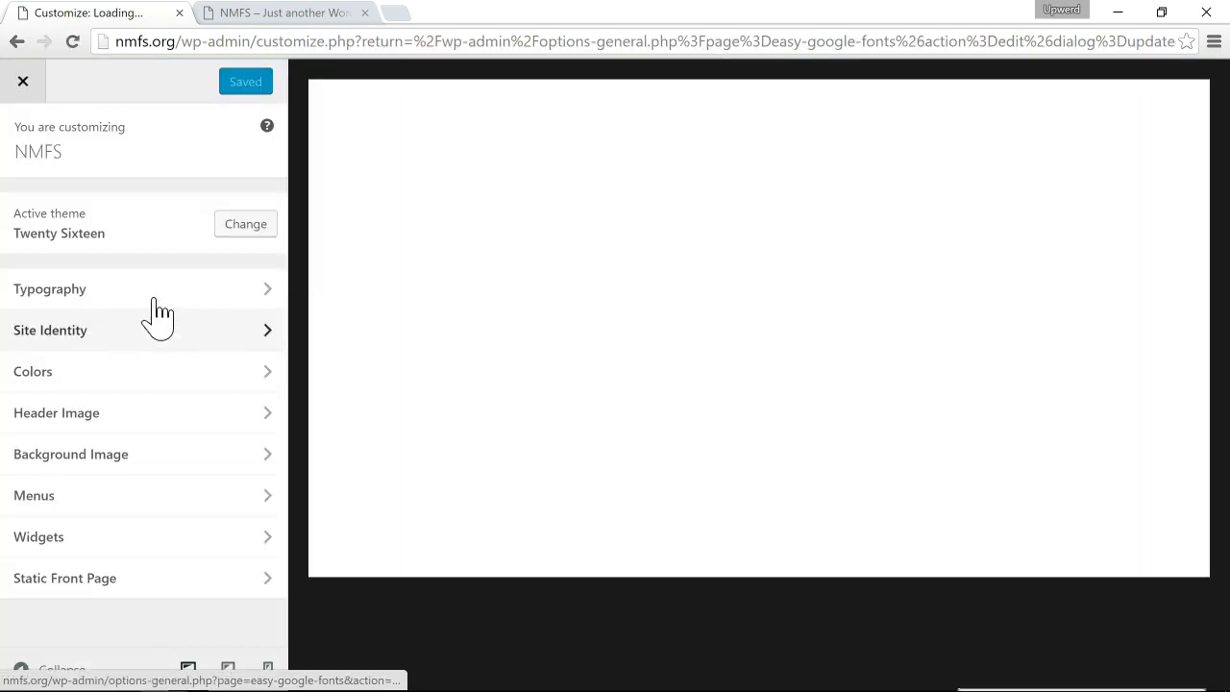
click(166, 298)
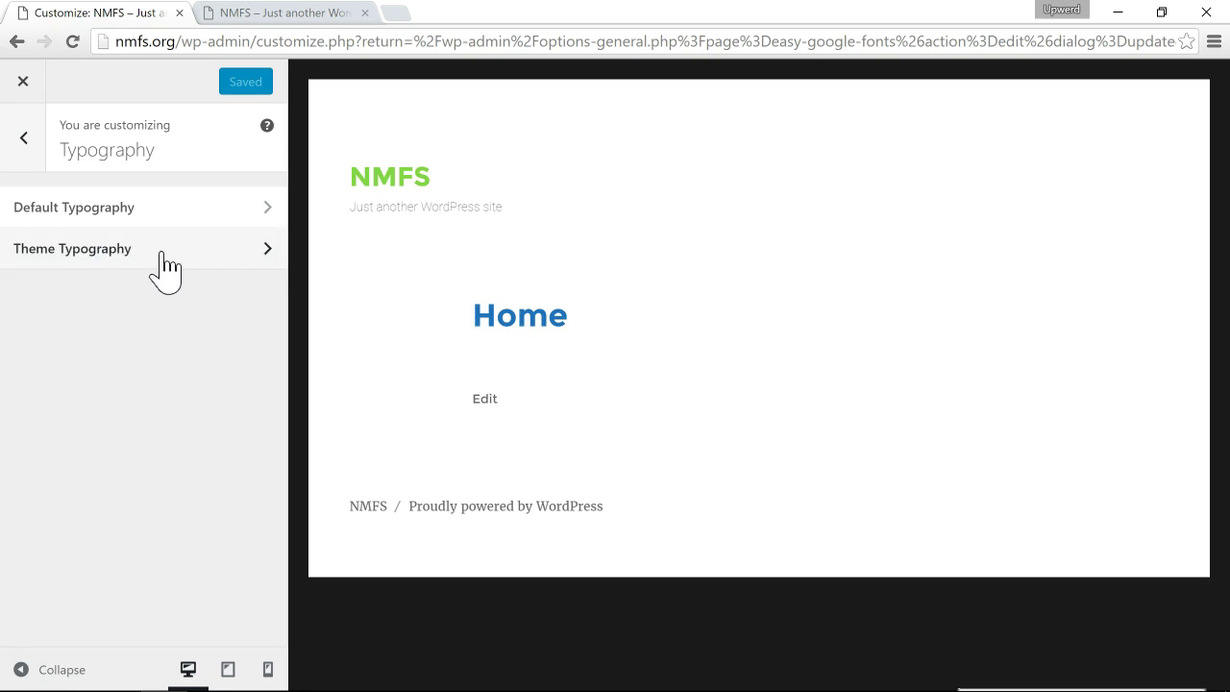
click(183, 251)
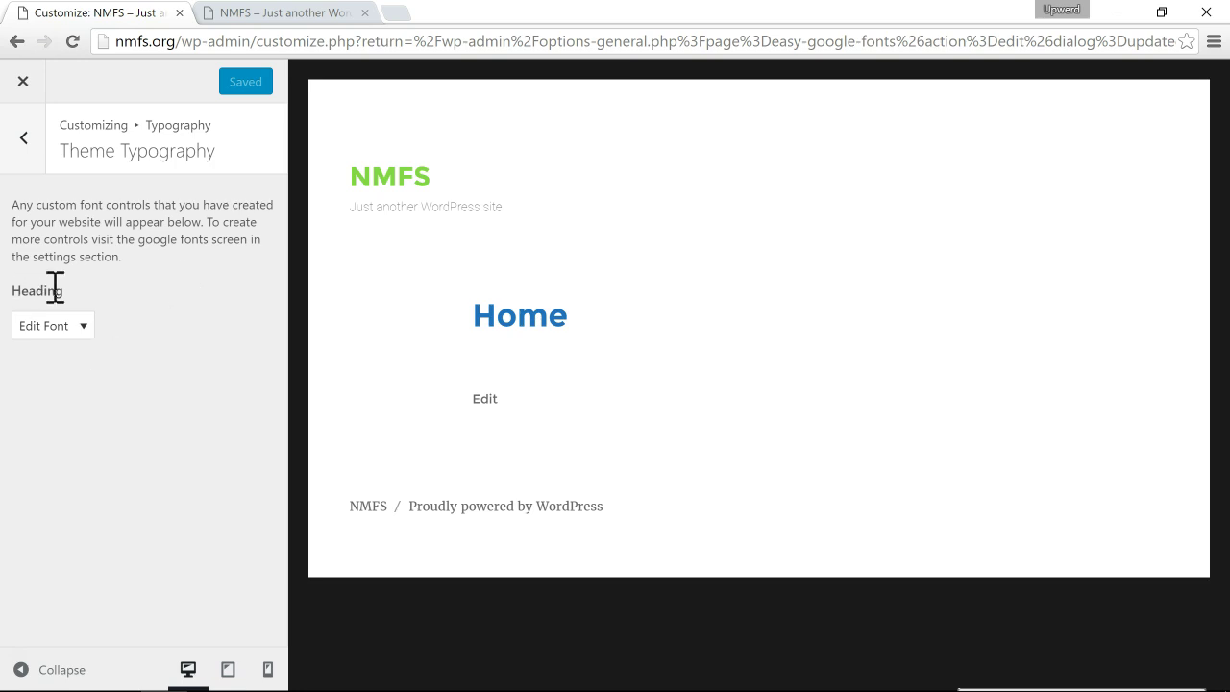
click(83, 332)
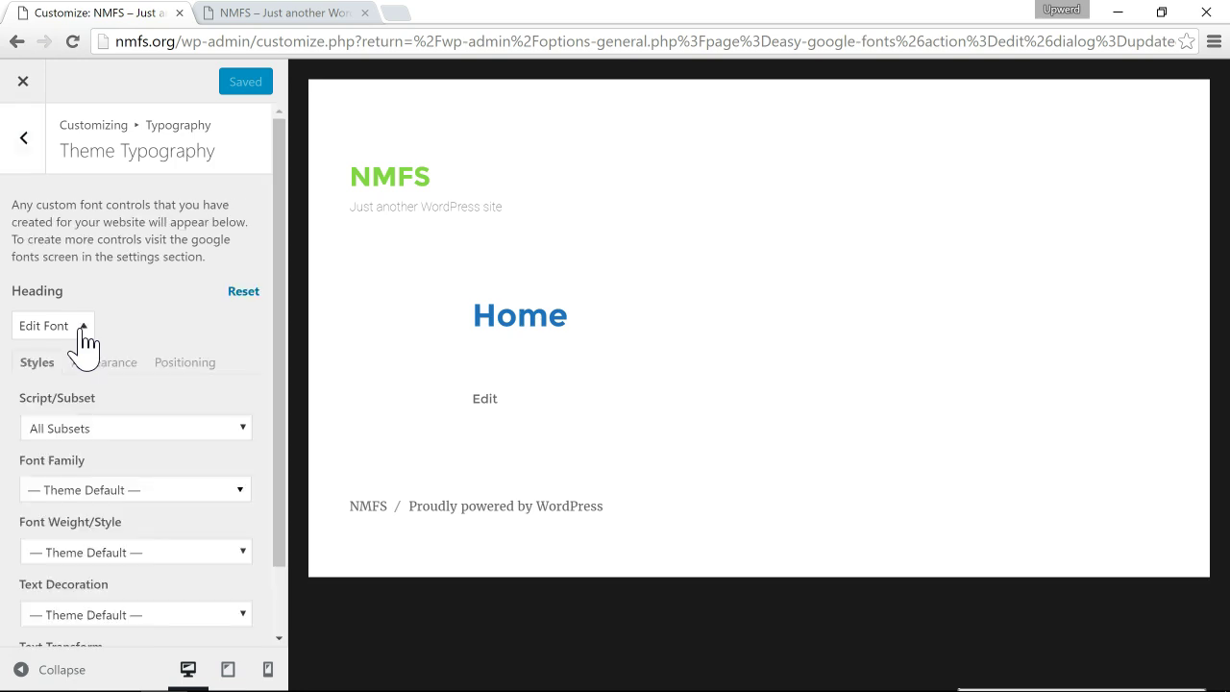
- Try Andada and Bree Serif as the Heading control's font family and settle on Cinzel
scroll(85, 338, down, 2)
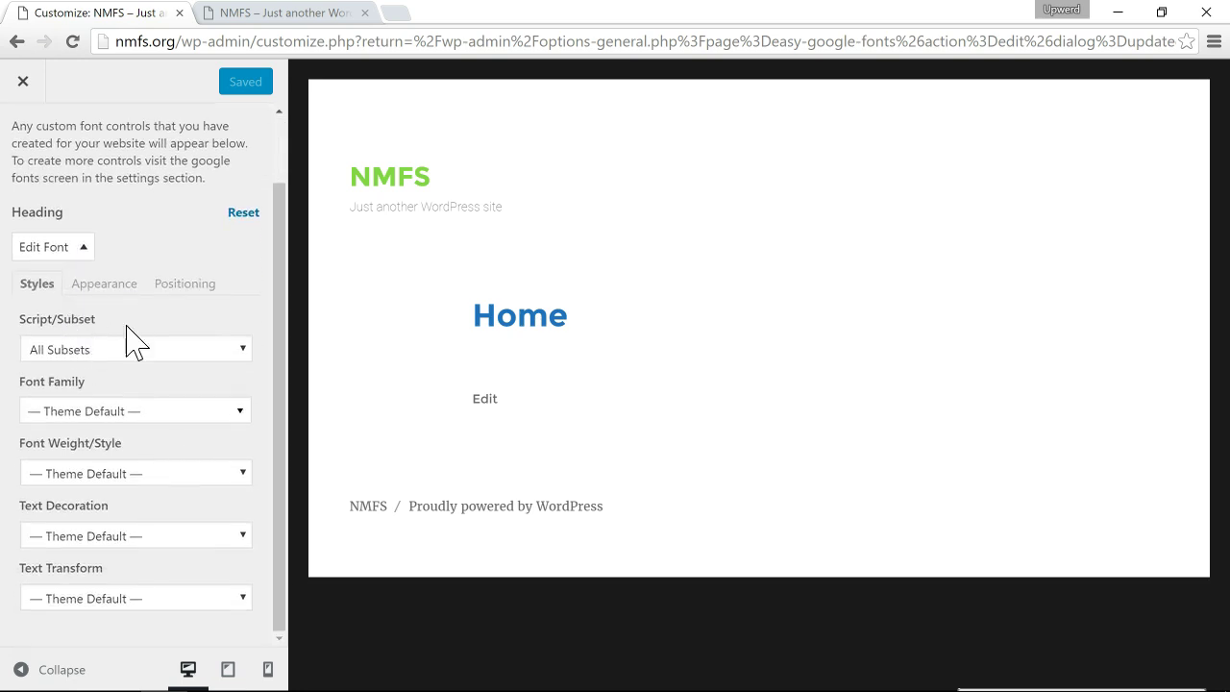
click(96, 414)
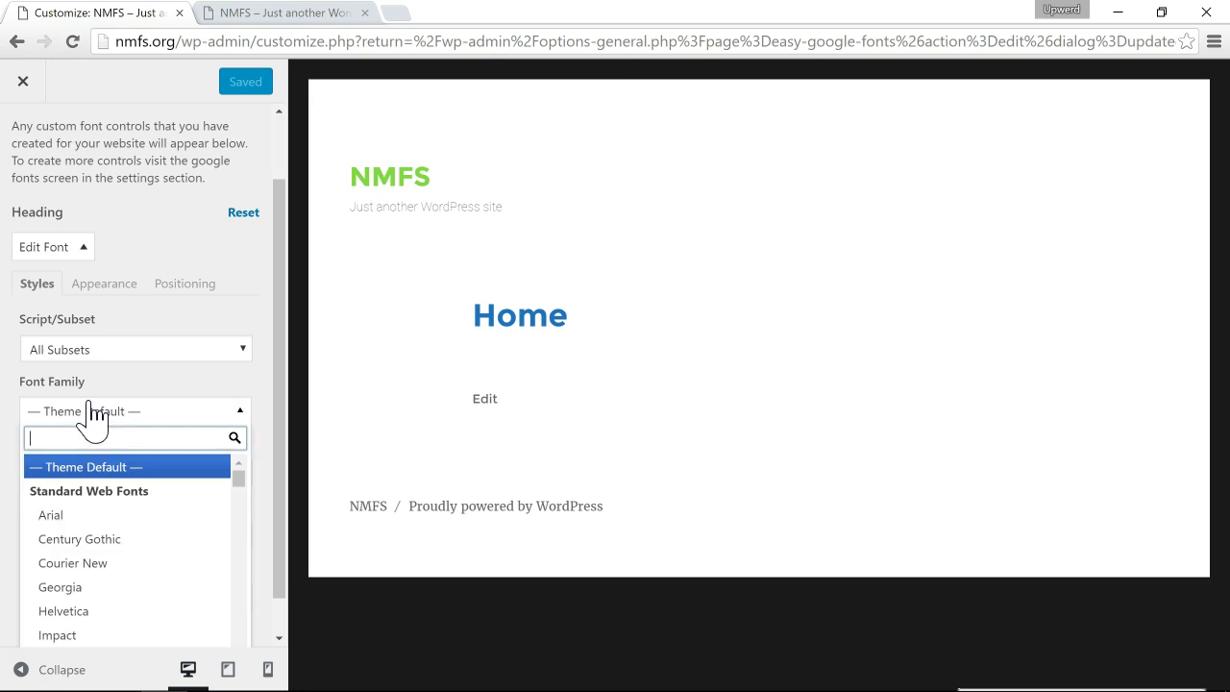
scroll(103, 543, down, 2)
scroll(102, 543, down, 5)
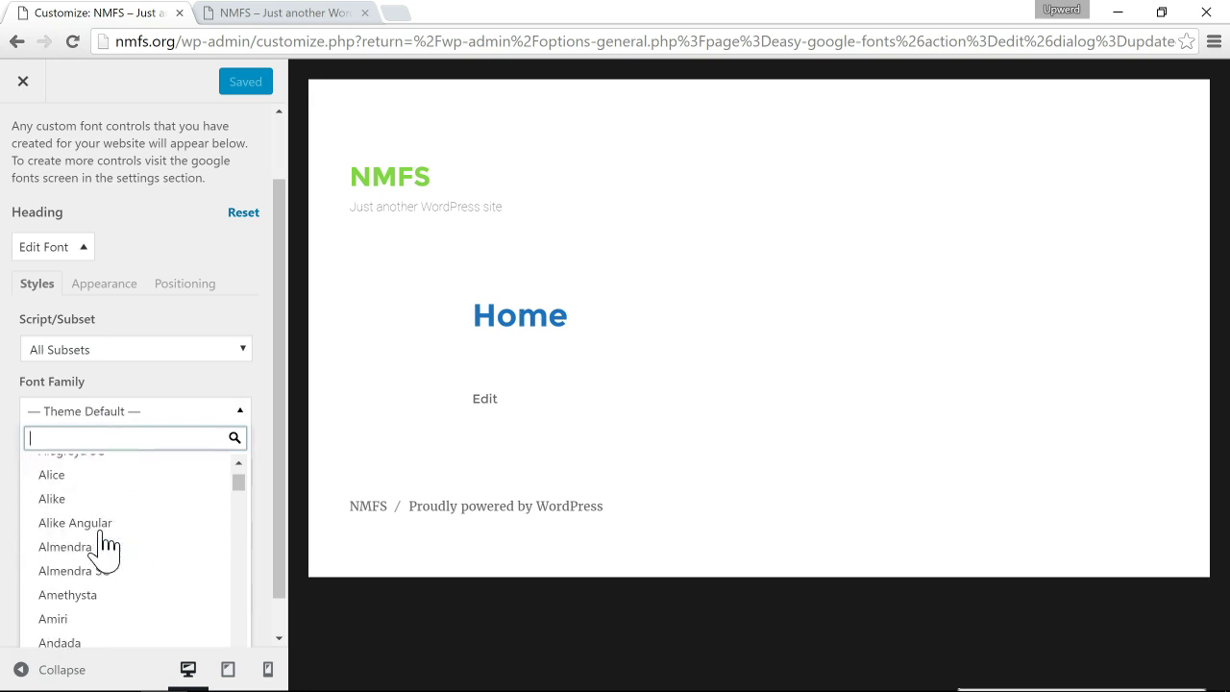
click(93, 567)
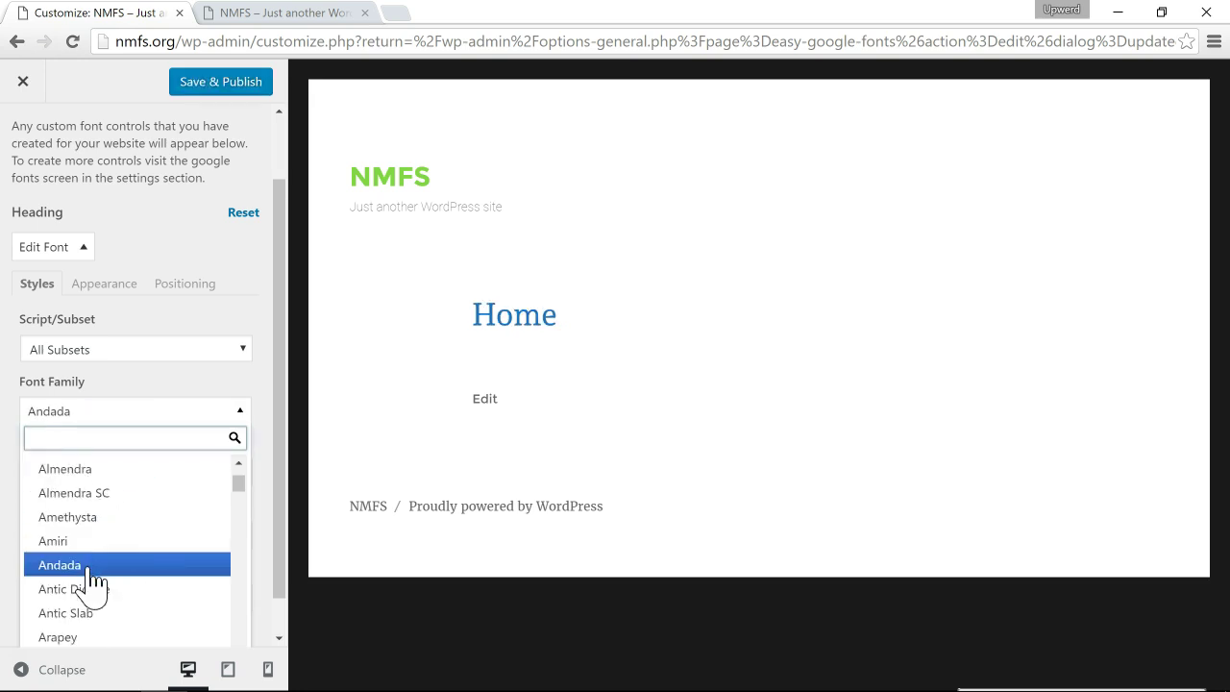
scroll(93, 581, down, 3)
click(89, 567)
scroll(89, 577, down, 3)
scroll(91, 582, down, 2)
click(91, 572)
scroll(91, 581, down, 3)
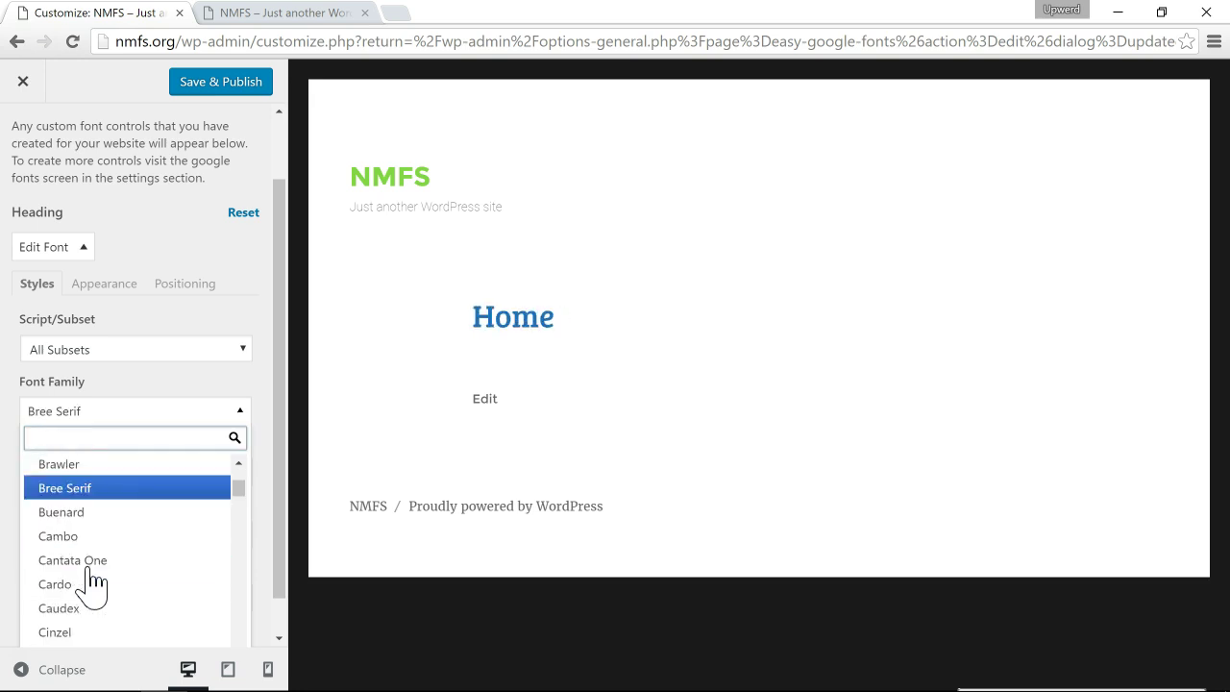
click(91, 573)
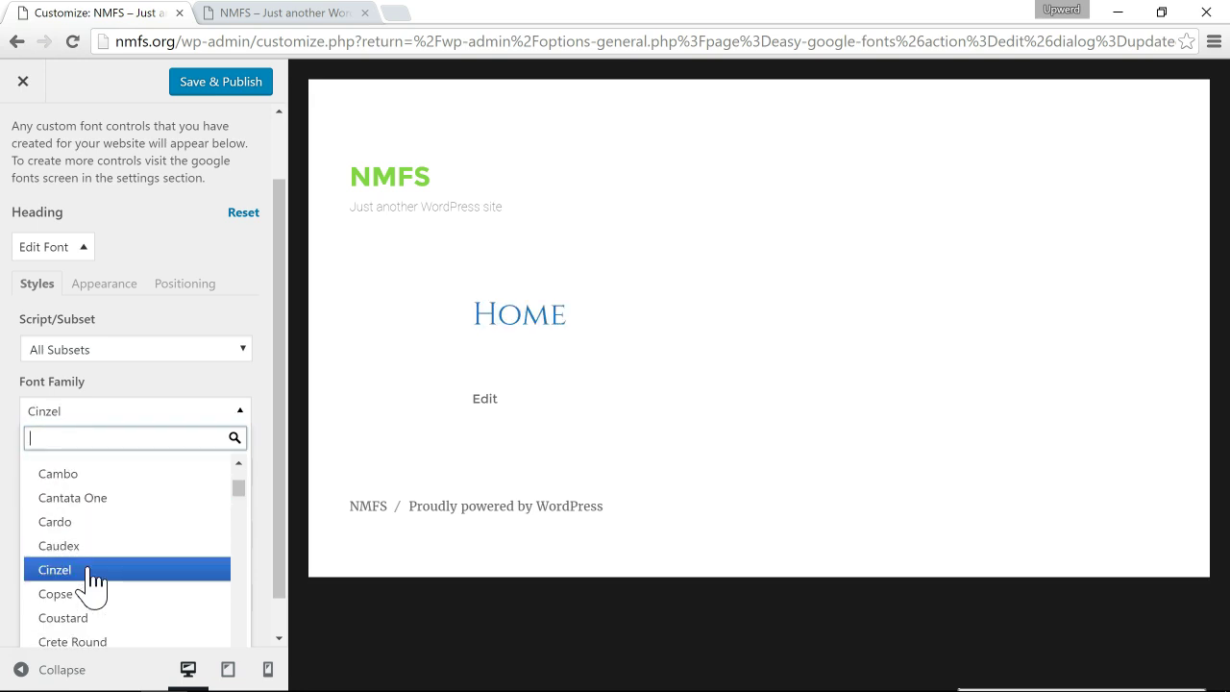
click(165, 394)
- Set the Heading control's font weight to 900 and its text transform to Uppercase
scroll(154, 403, down, 1)
click(118, 434)
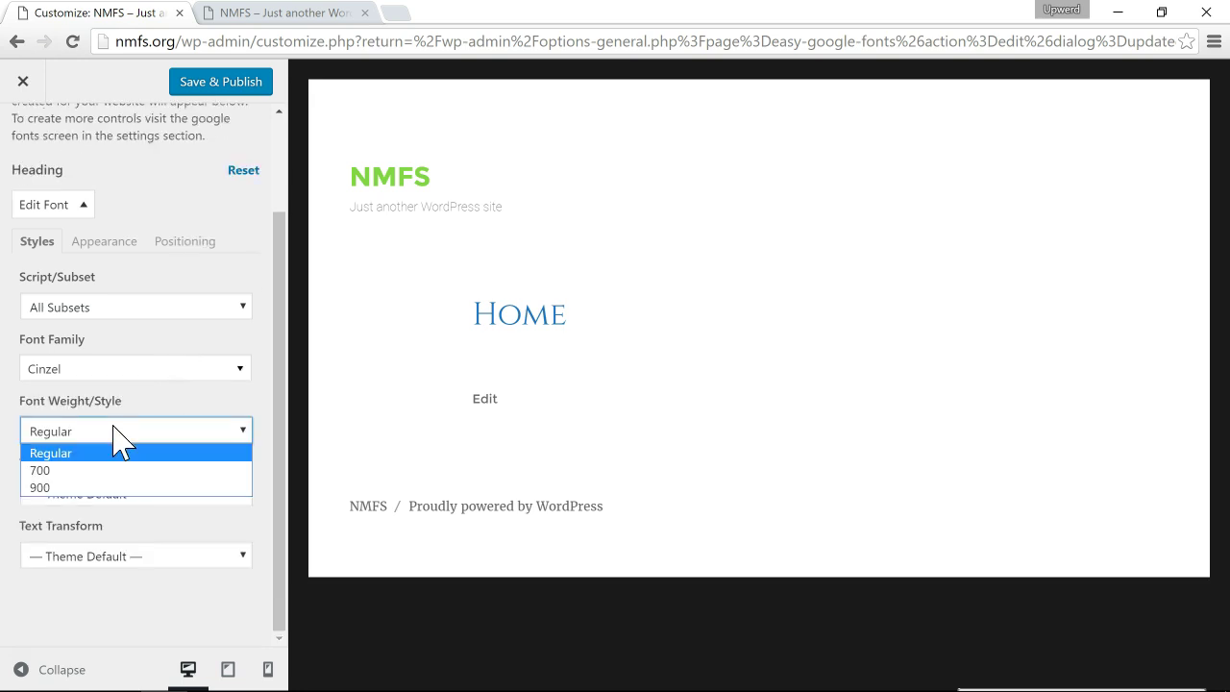
click(108, 487)
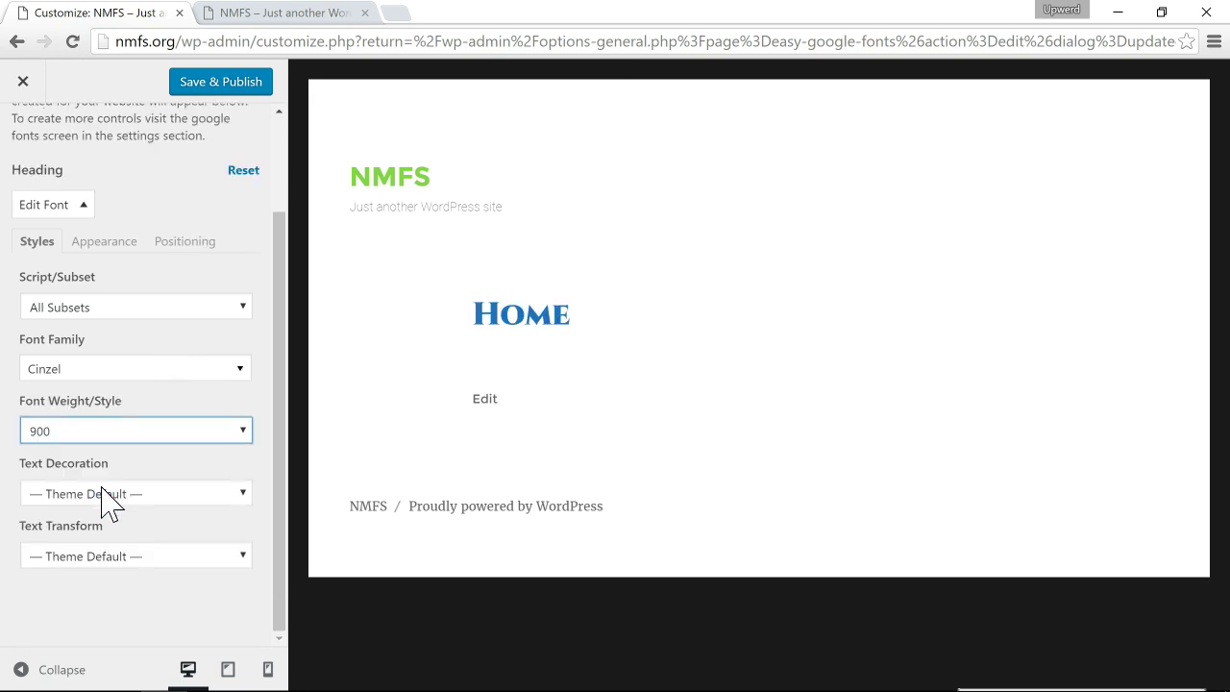
click(74, 557)
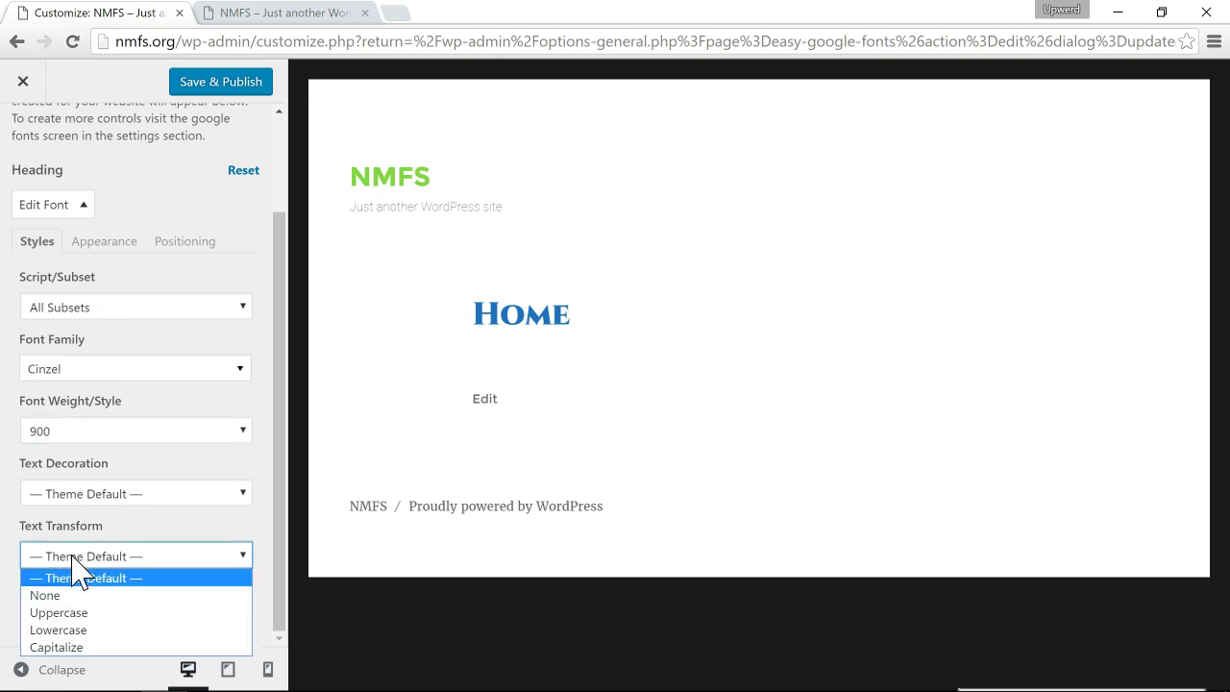
click(74, 616)
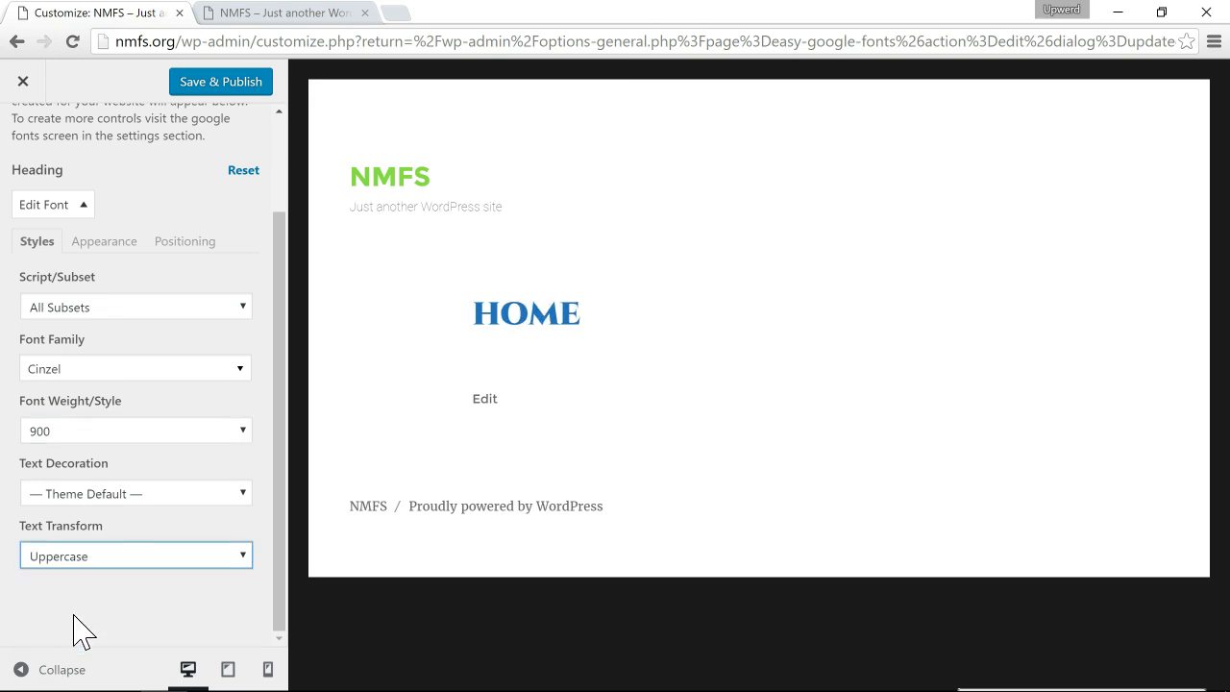
- Set the Heading control's font color to orange #dd9933 and its font size to 52px
click(116, 255)
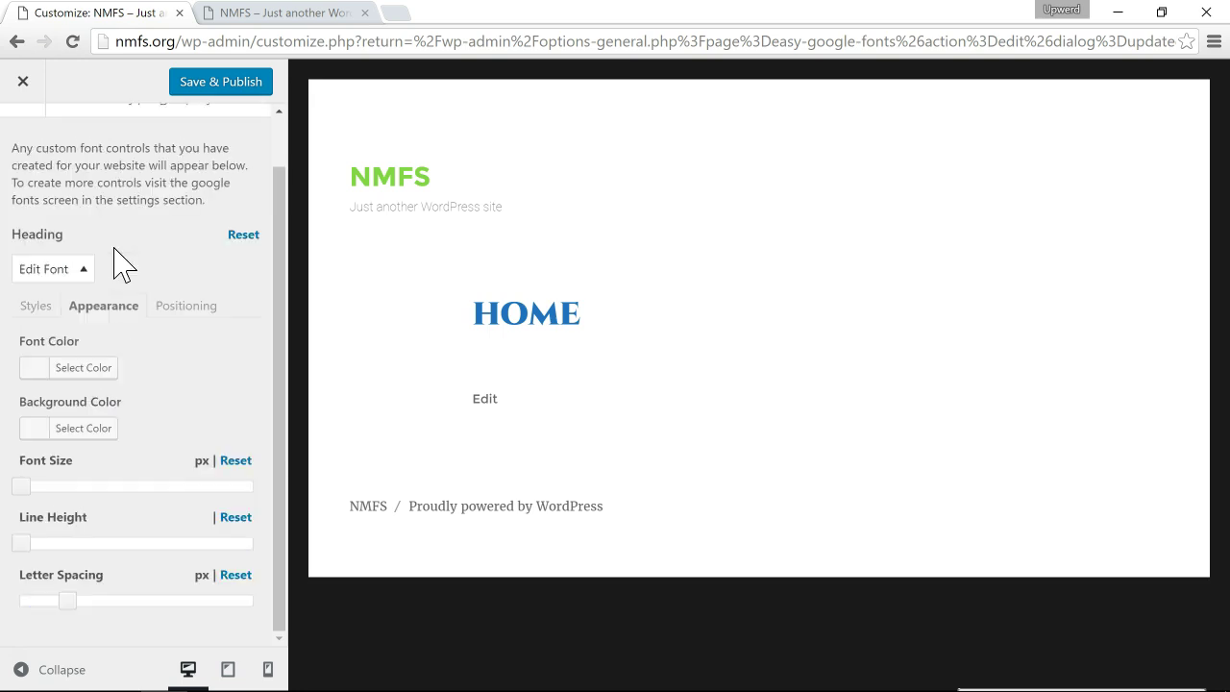
click(58, 370)
scroll(105, 494, down, 1)
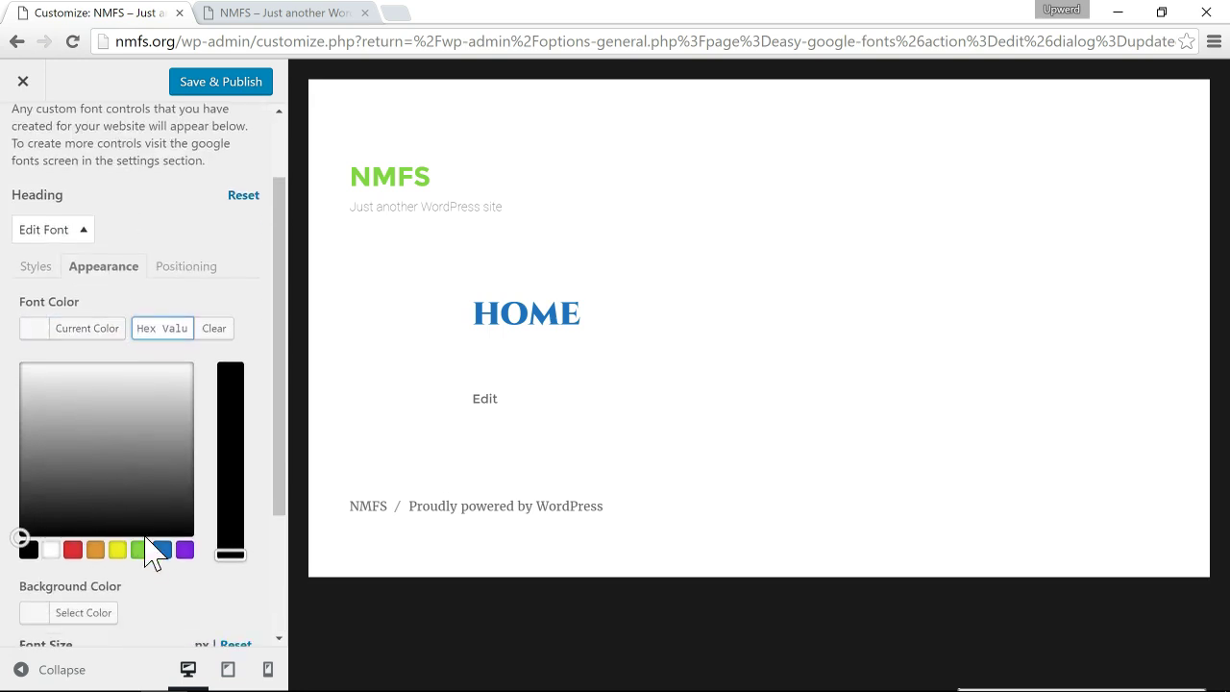
click(95, 549)
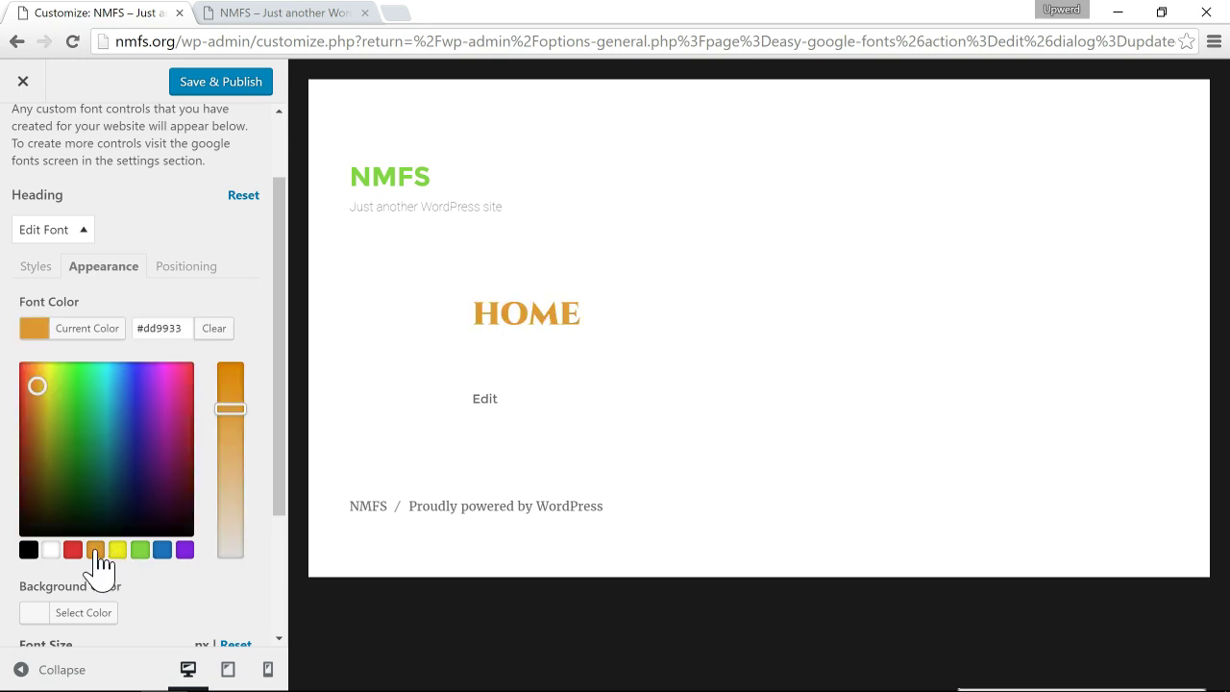
click(164, 308)
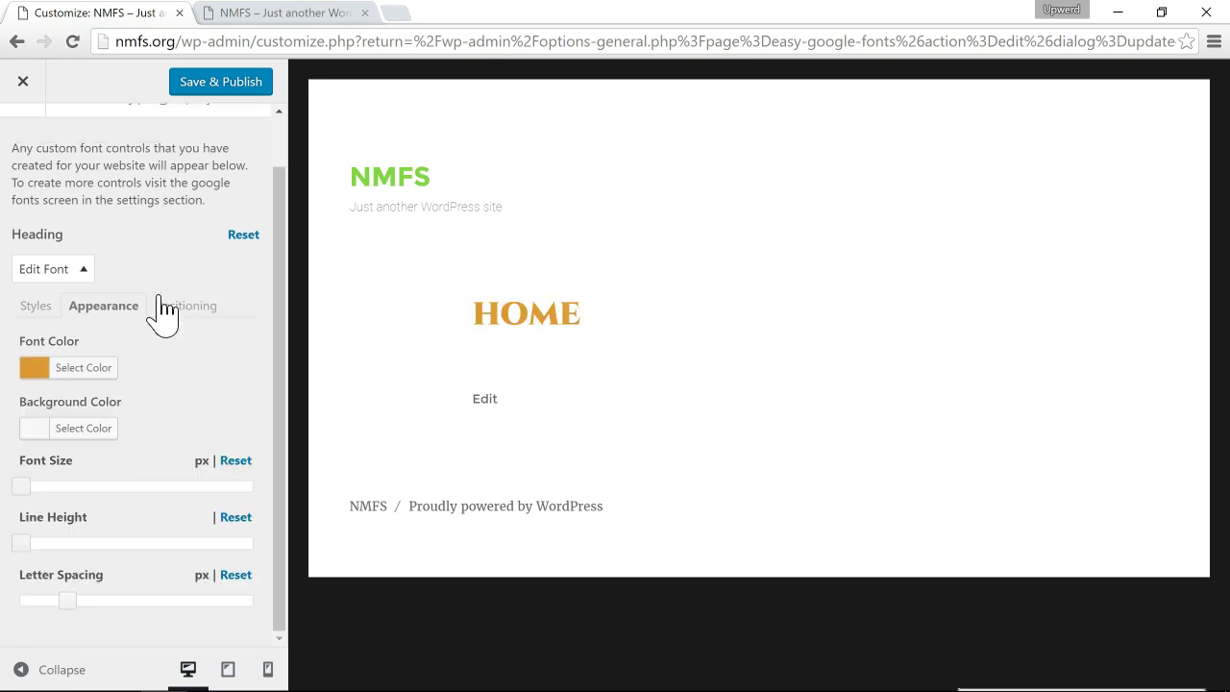
drag(25, 487, 132, 492)
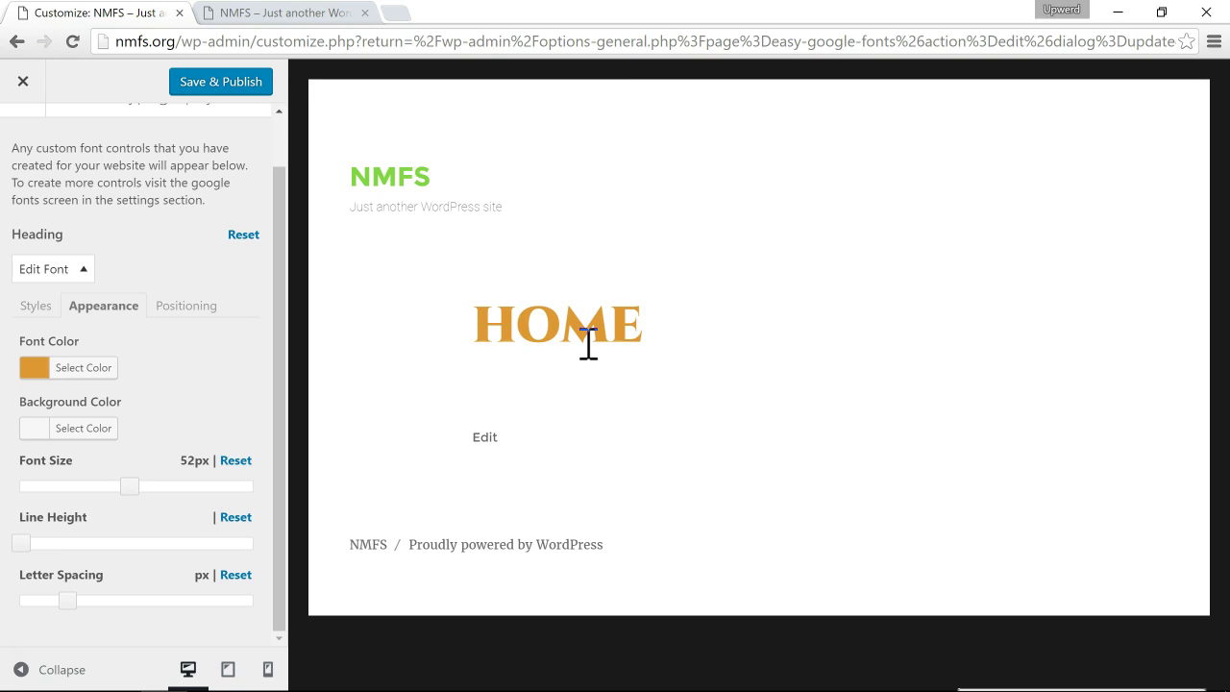
- Inspect the NMFS site title in the customizer preview and select its parent paragraph element to find its class
right_click(394, 180)
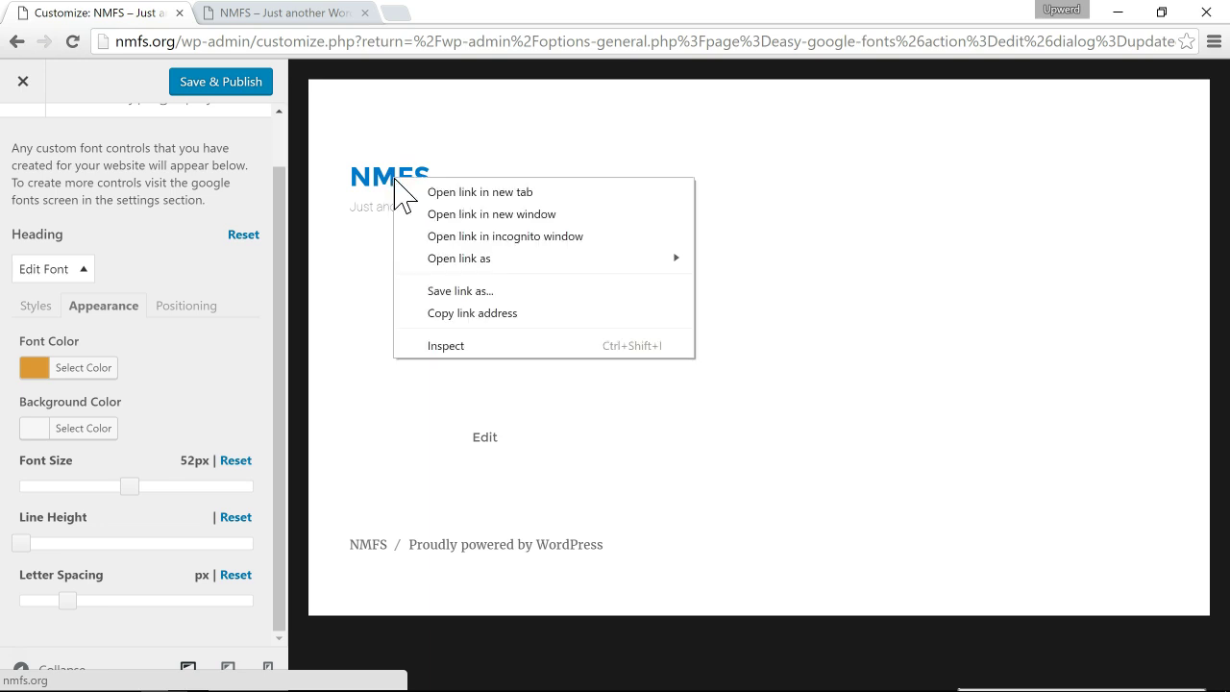
click(455, 346)
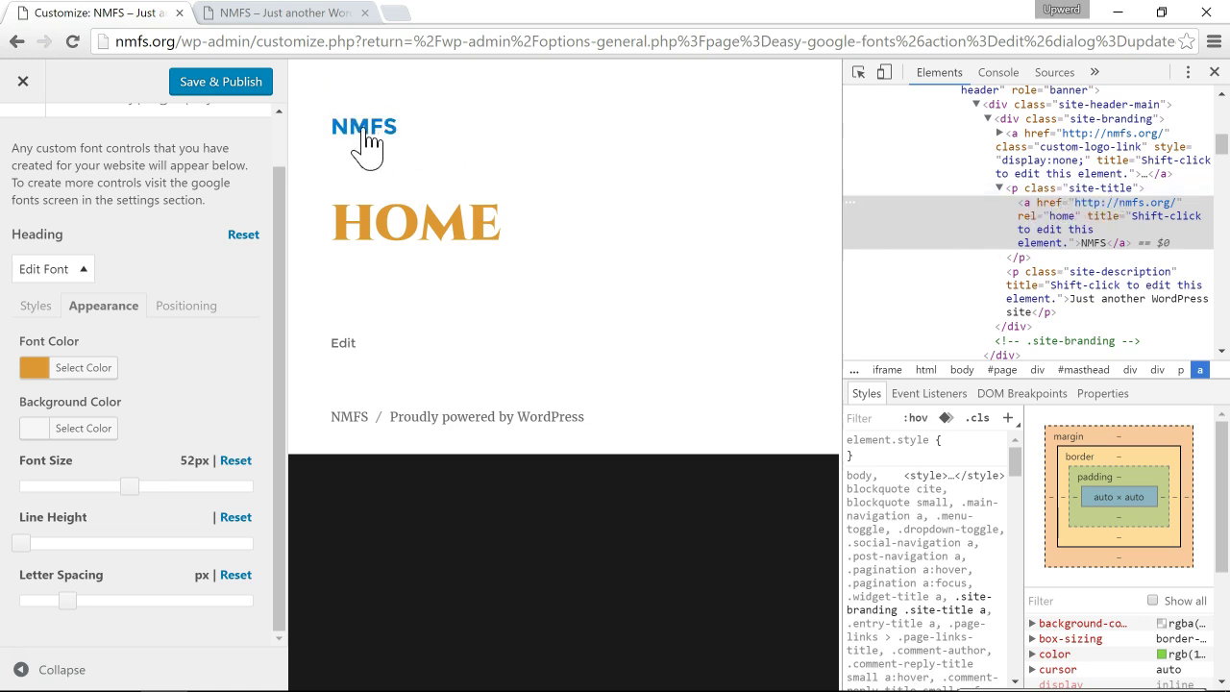
click(1043, 189)
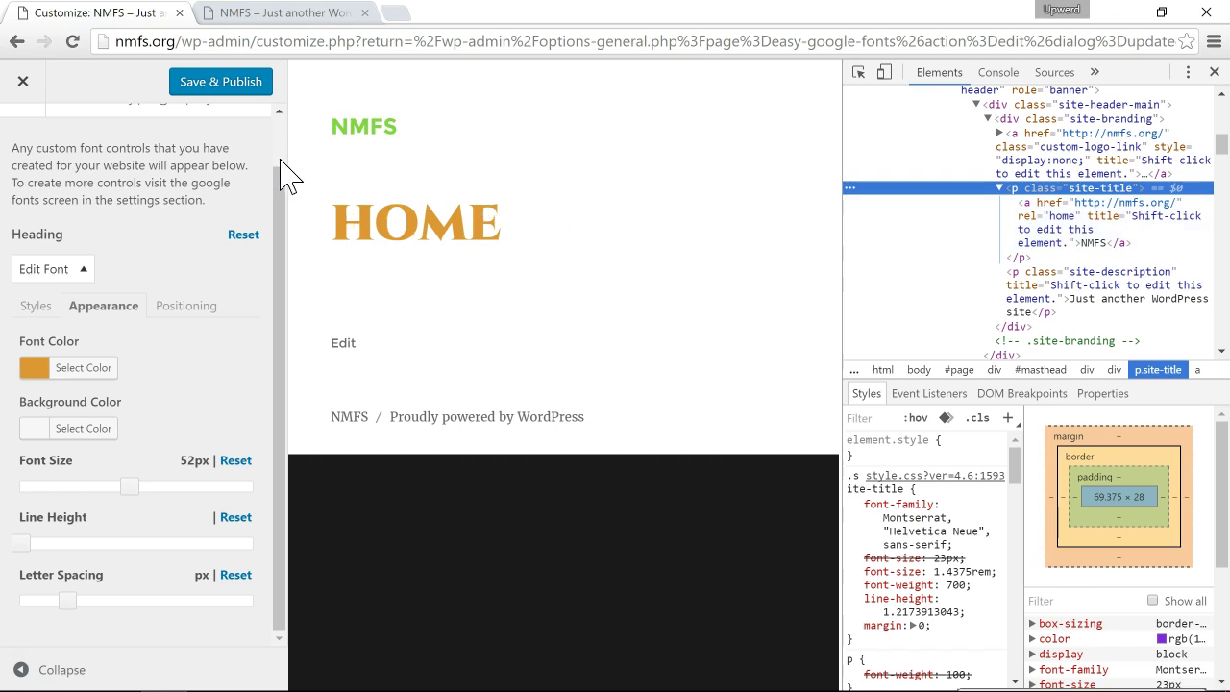
- Save and publish the Heading font changes, close the customizer and dismiss the developer tools
click(211, 87)
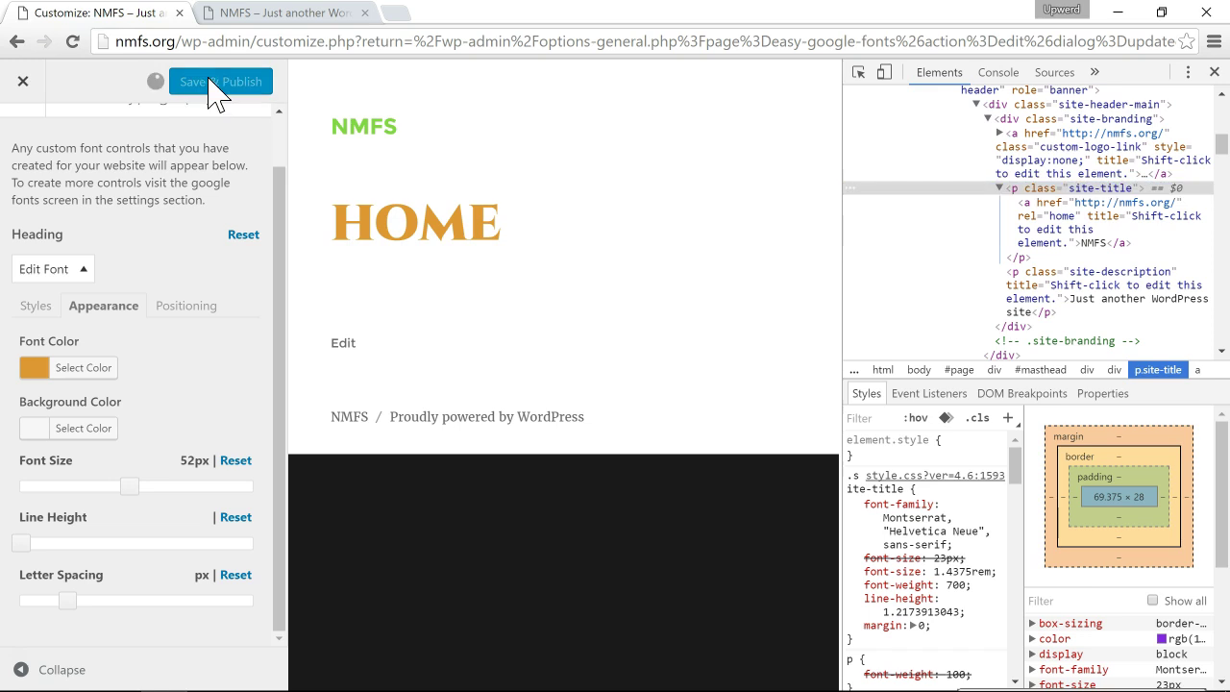
click(23, 83)
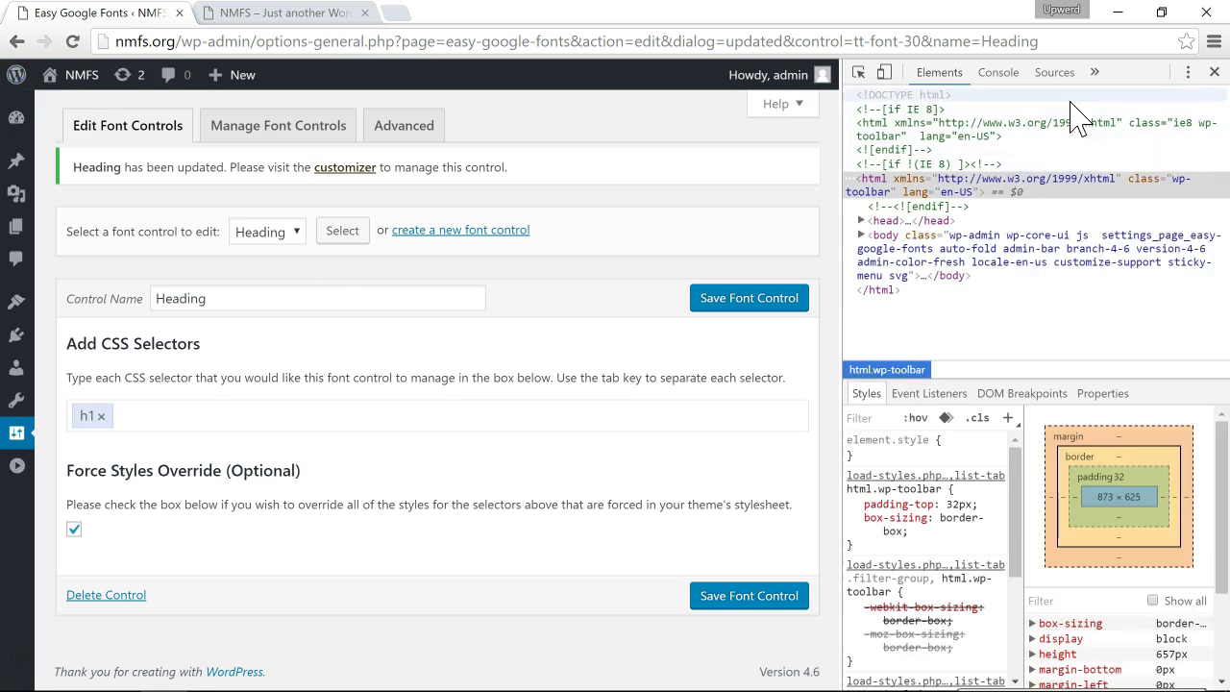
click(1213, 75)
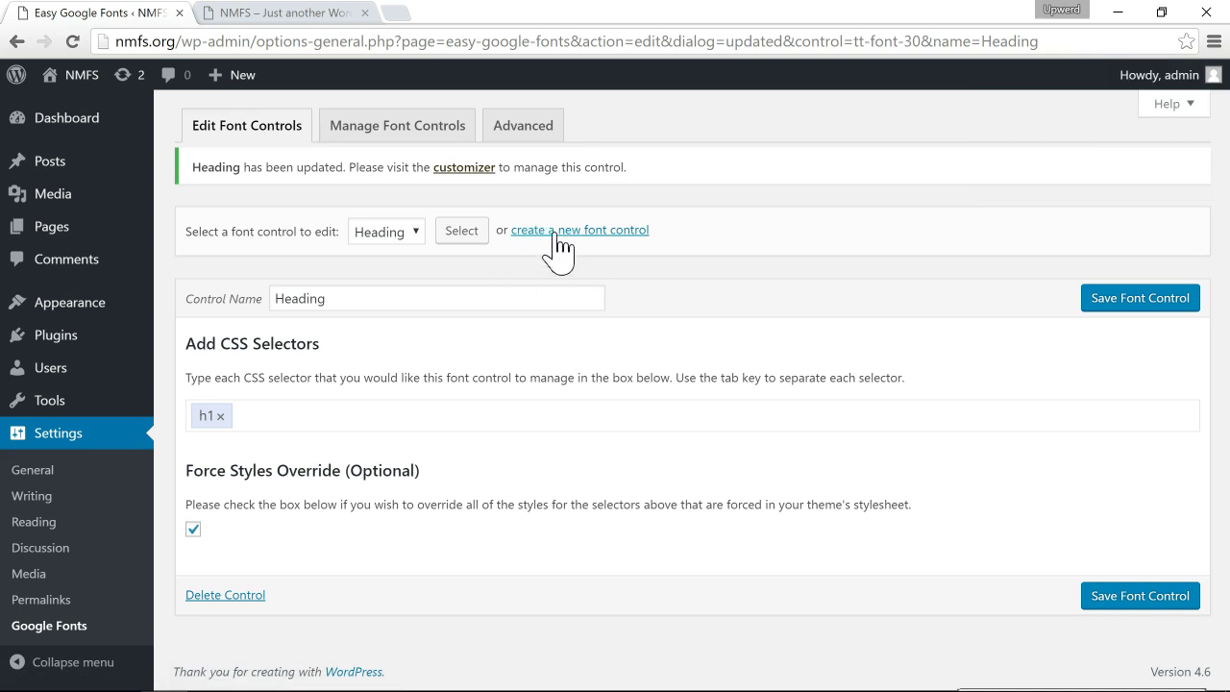
- Create a new font control named Site Title
click(583, 235)
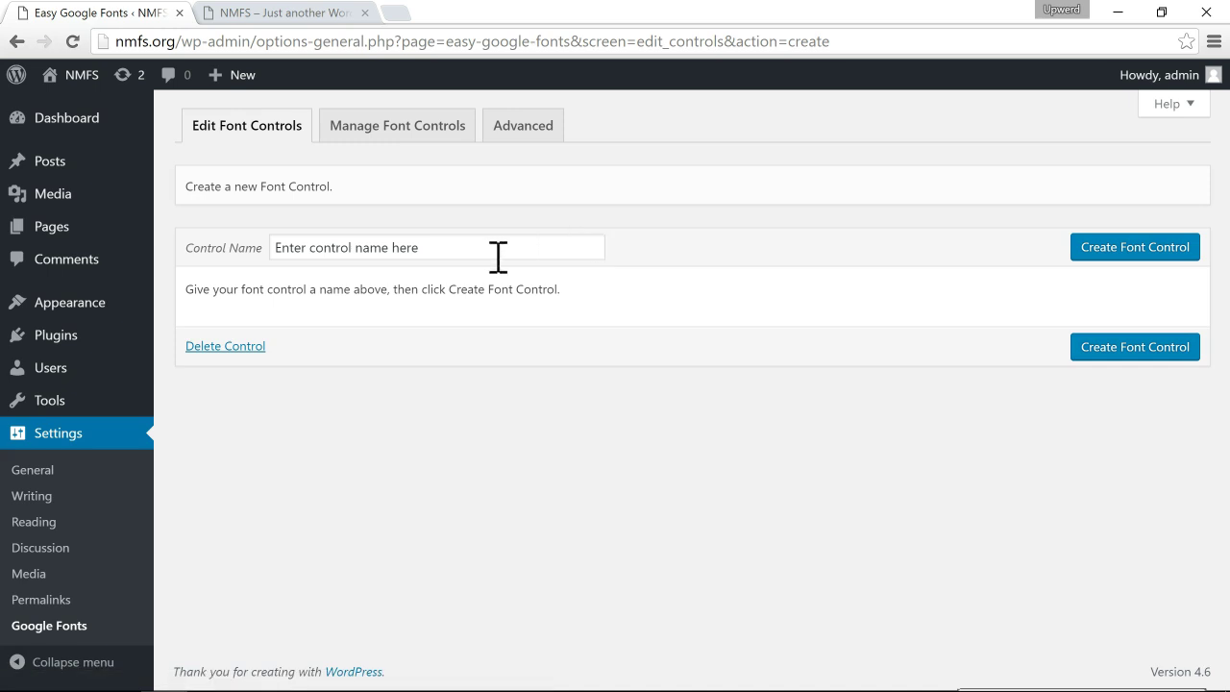
click(498, 250)
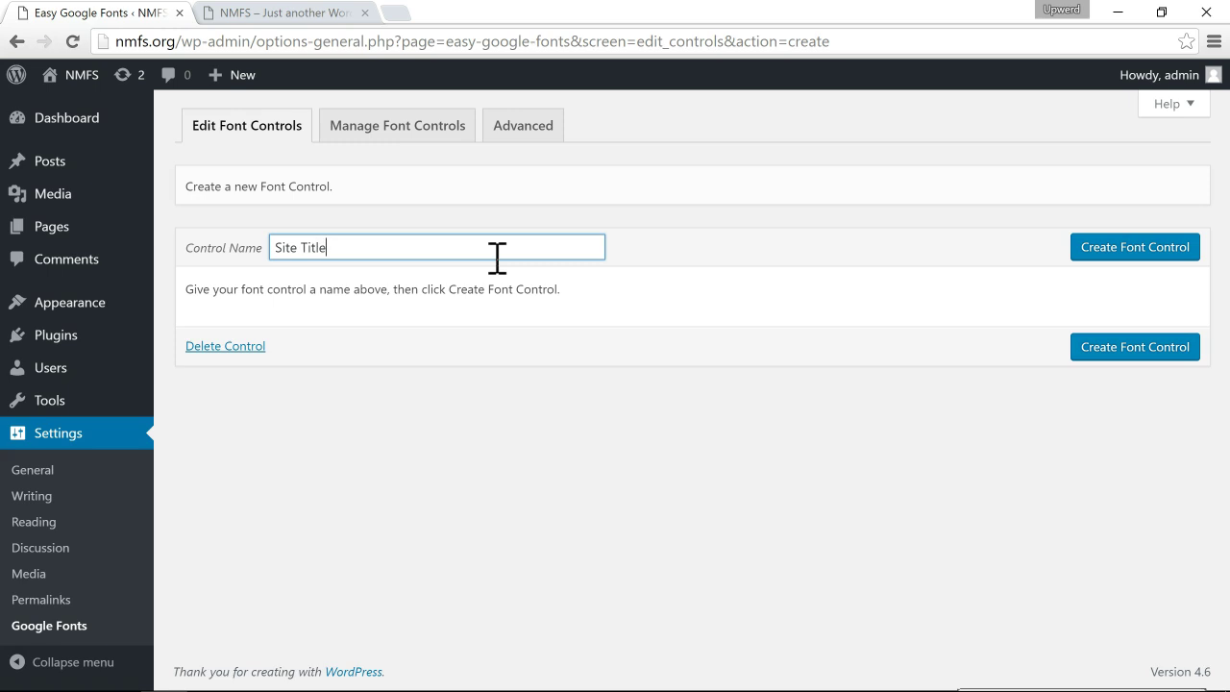
click(1128, 252)
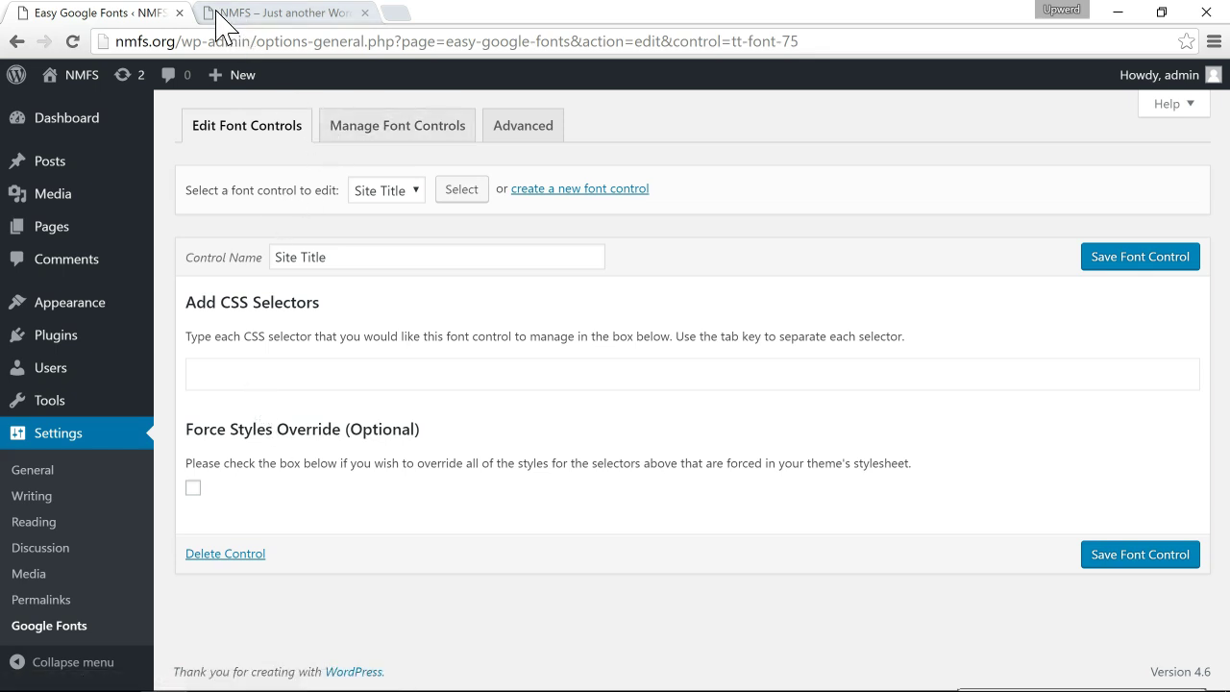
- Inspect the NMFS title in the nmfs.org browser tab and select the class name of its paragraph element
click(298, 15)
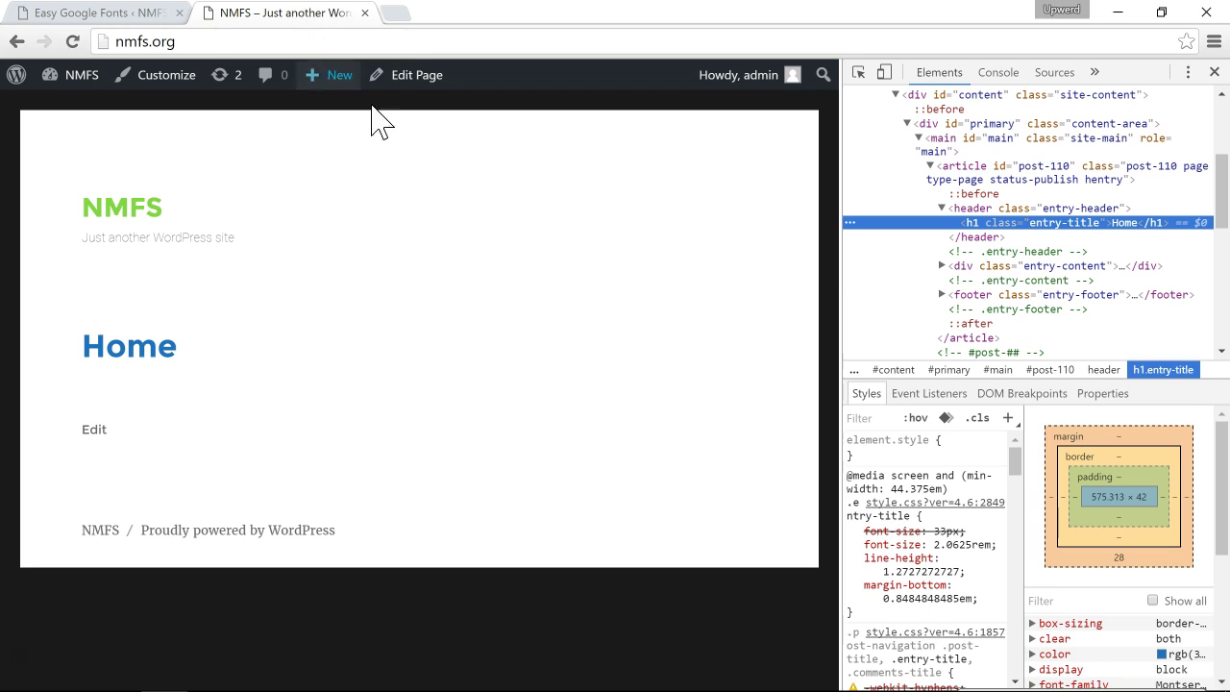
click(859, 74)
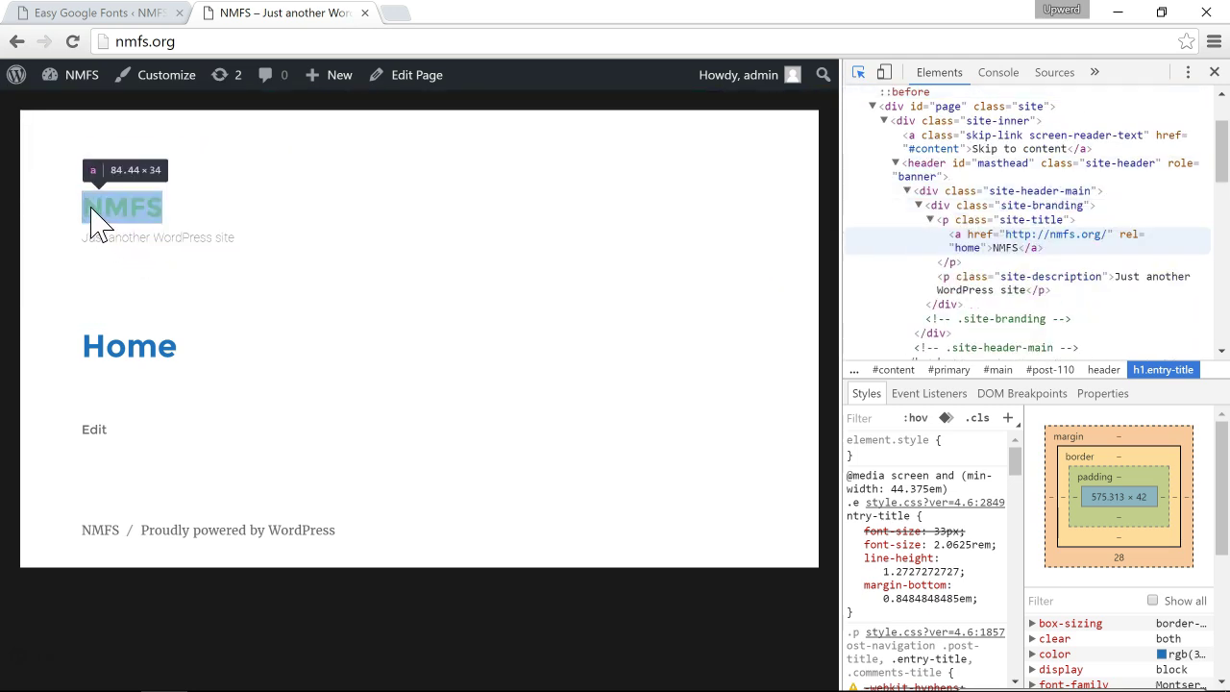
click(144, 215)
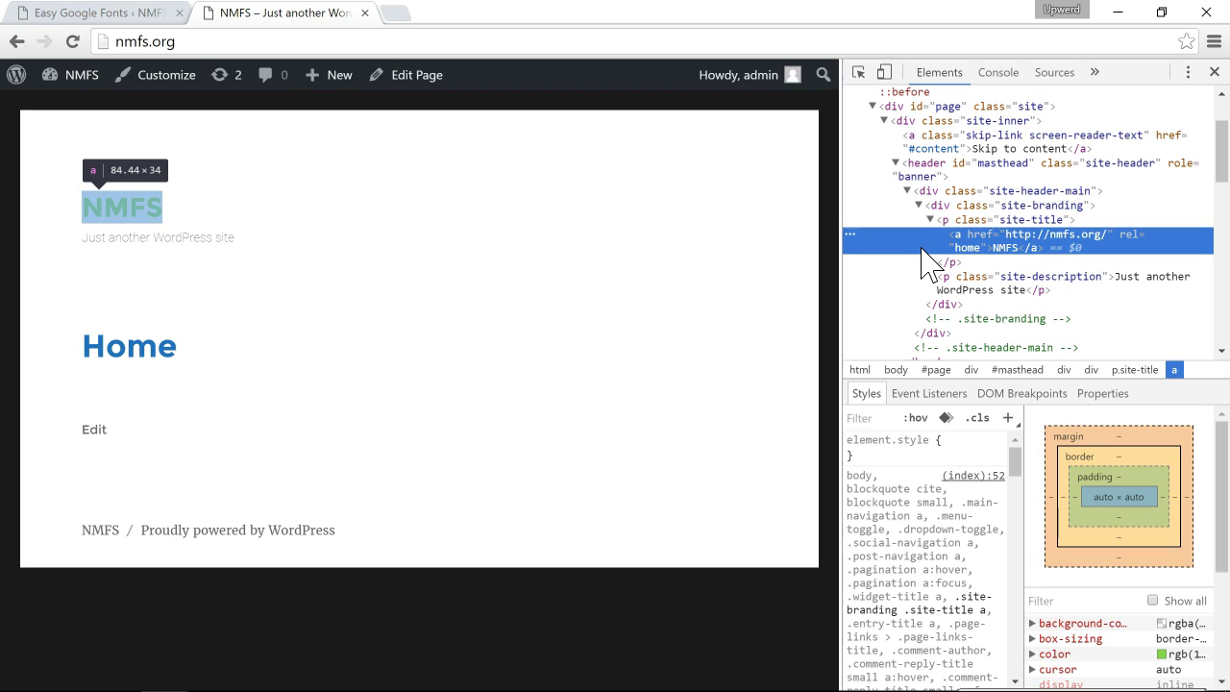
scroll(924, 538, down, 1)
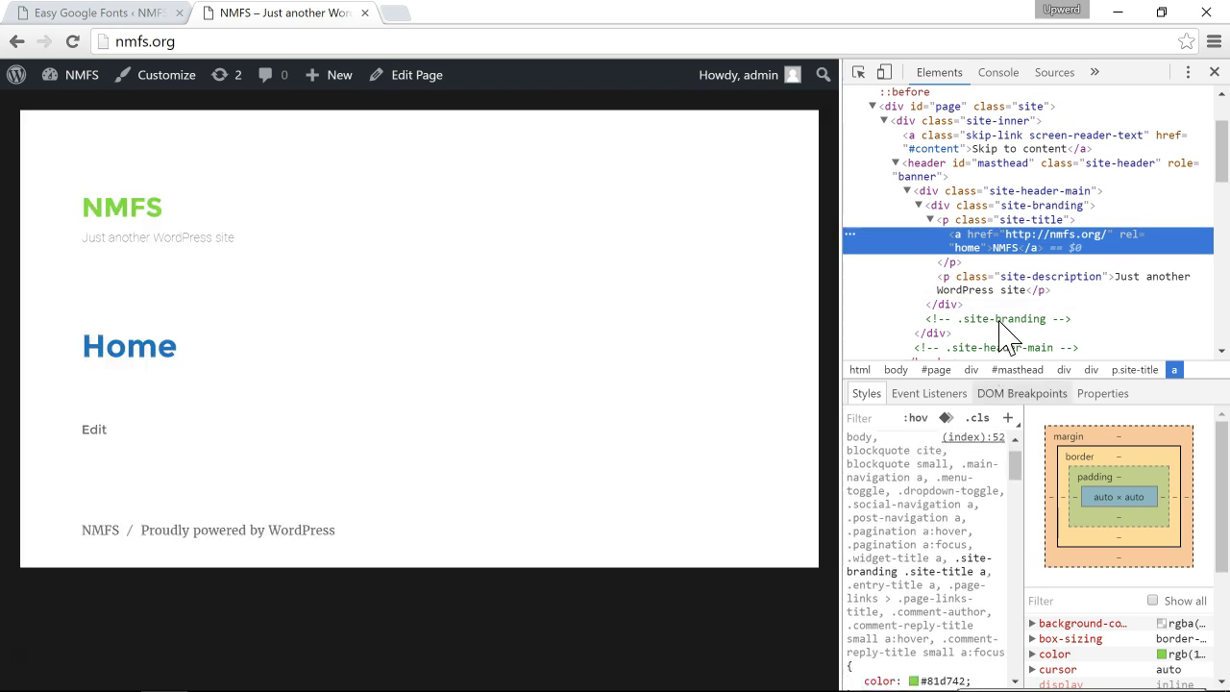
scroll(942, 522, up, 1)
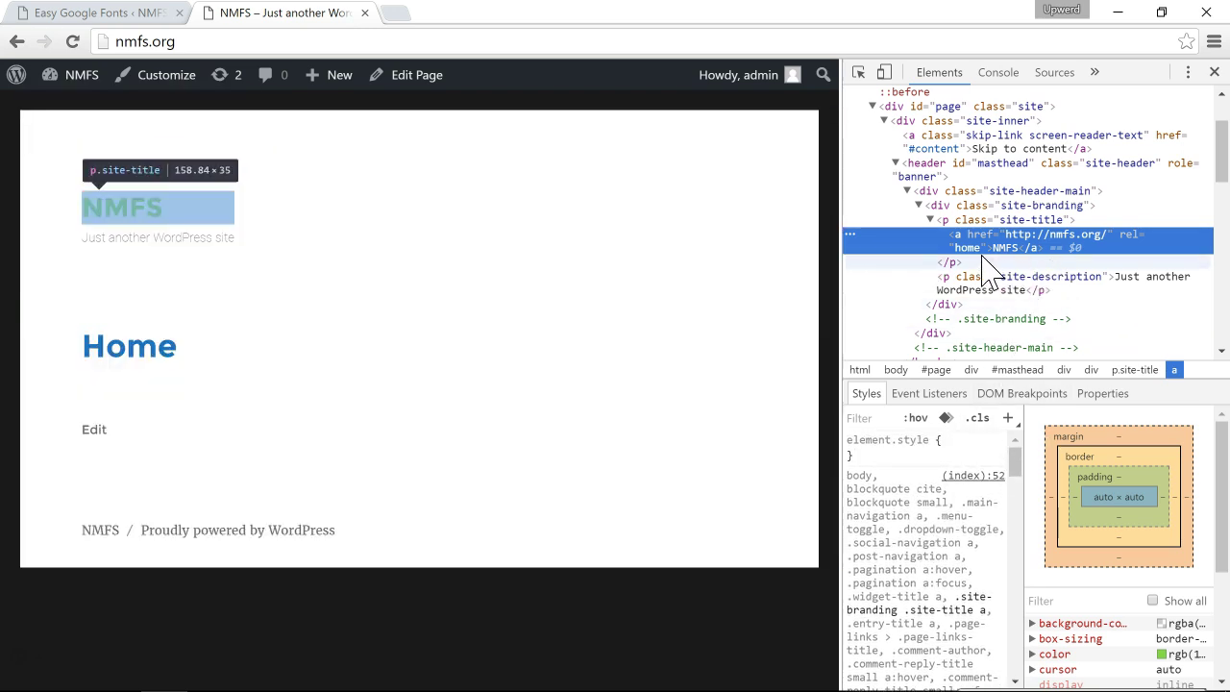
click(1017, 220)
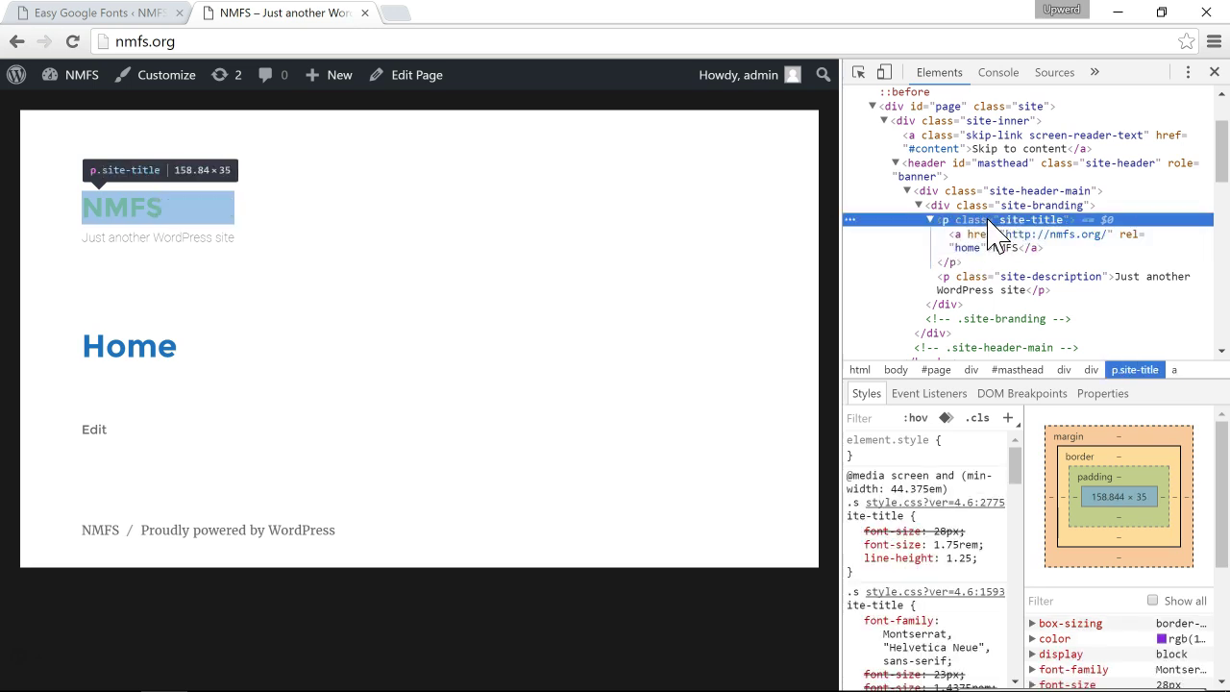
double_click(1018, 220)
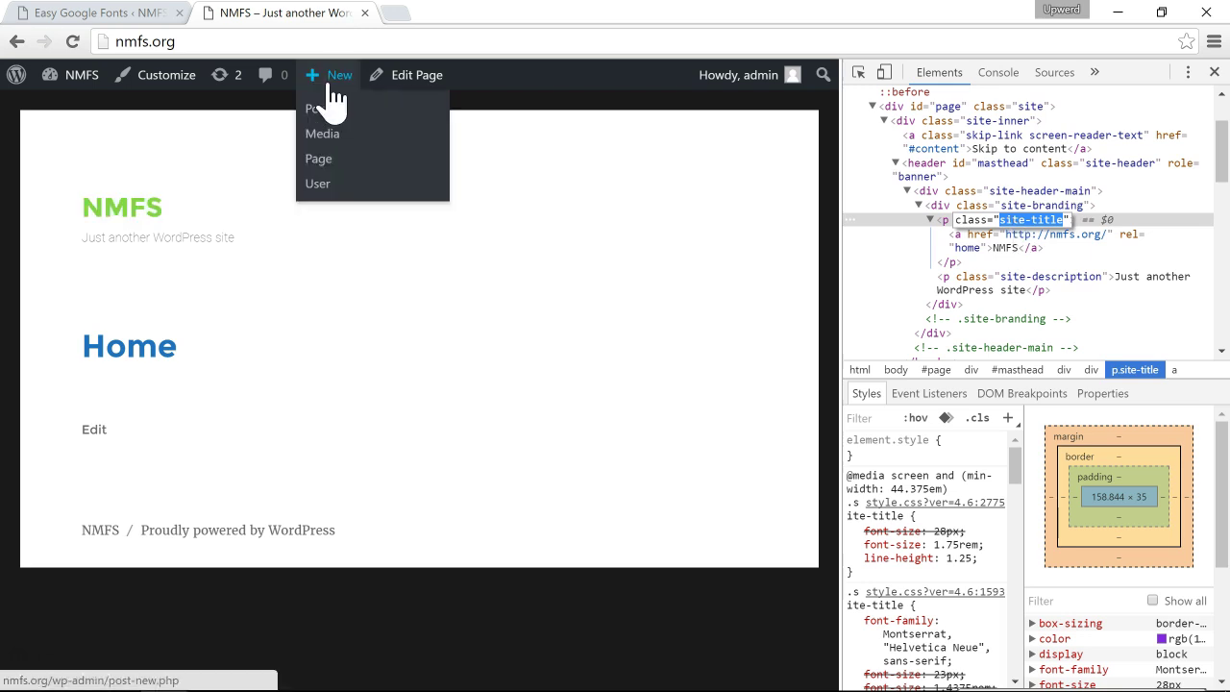
- Return to the Easy Google Fonts tab and enter p.site-title as the Site Title control's CSS selector
click(101, 14)
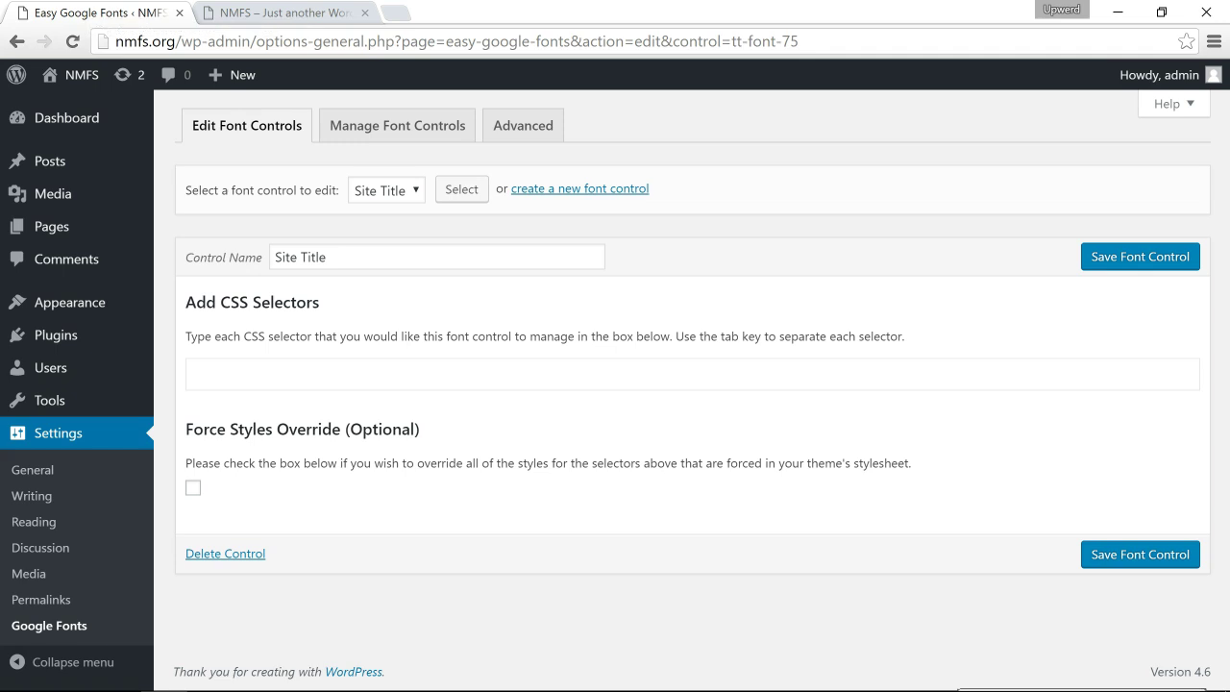
click(260, 375)
text(p.site-title)
click(260, 374)
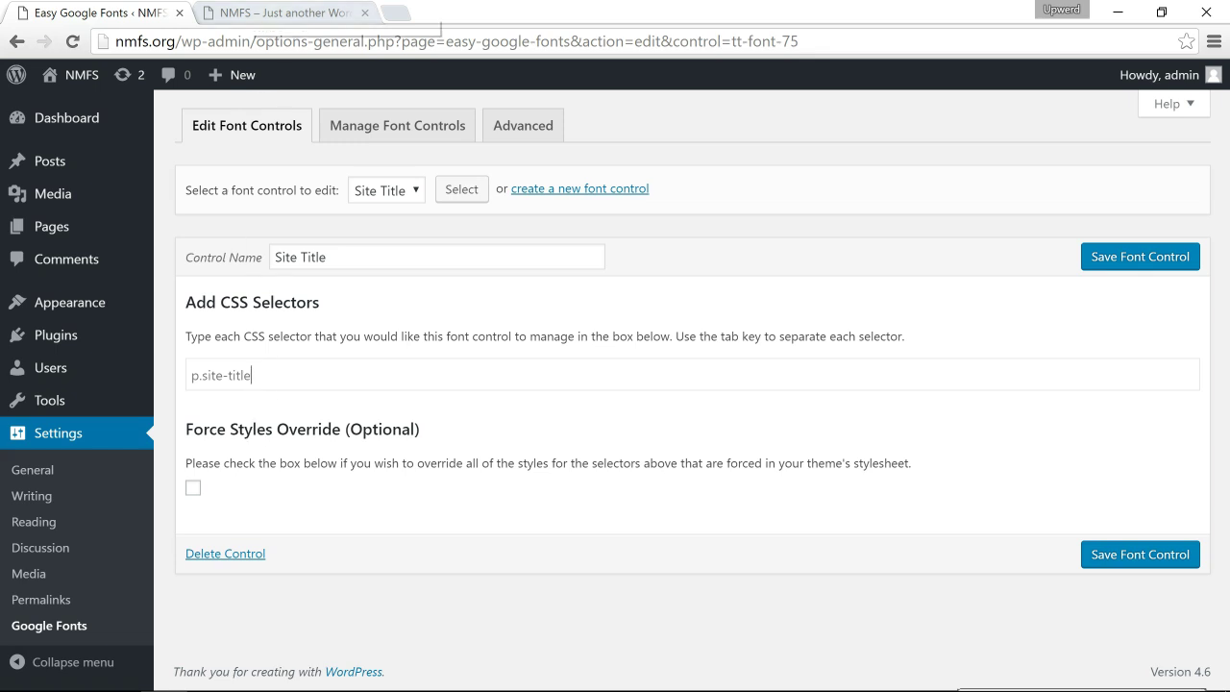
- Select the page's header element in the nmfs.org tab's inspector to examine its ID
click(279, 14)
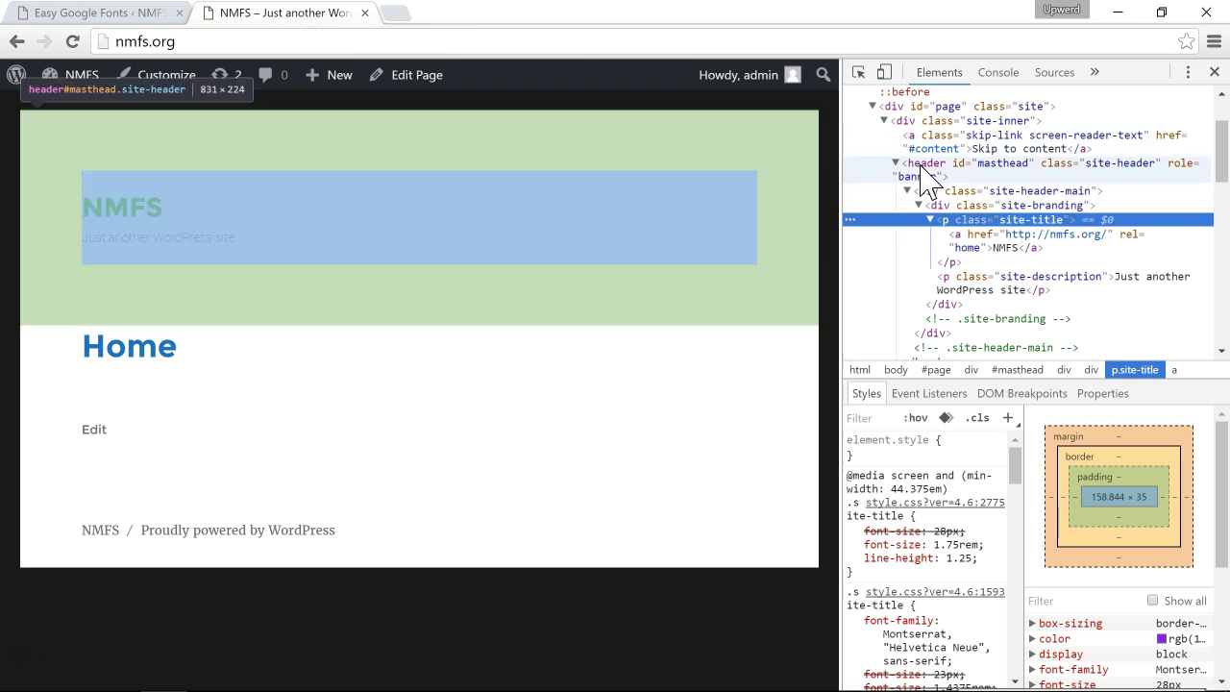
scroll(980, 231, up, 1)
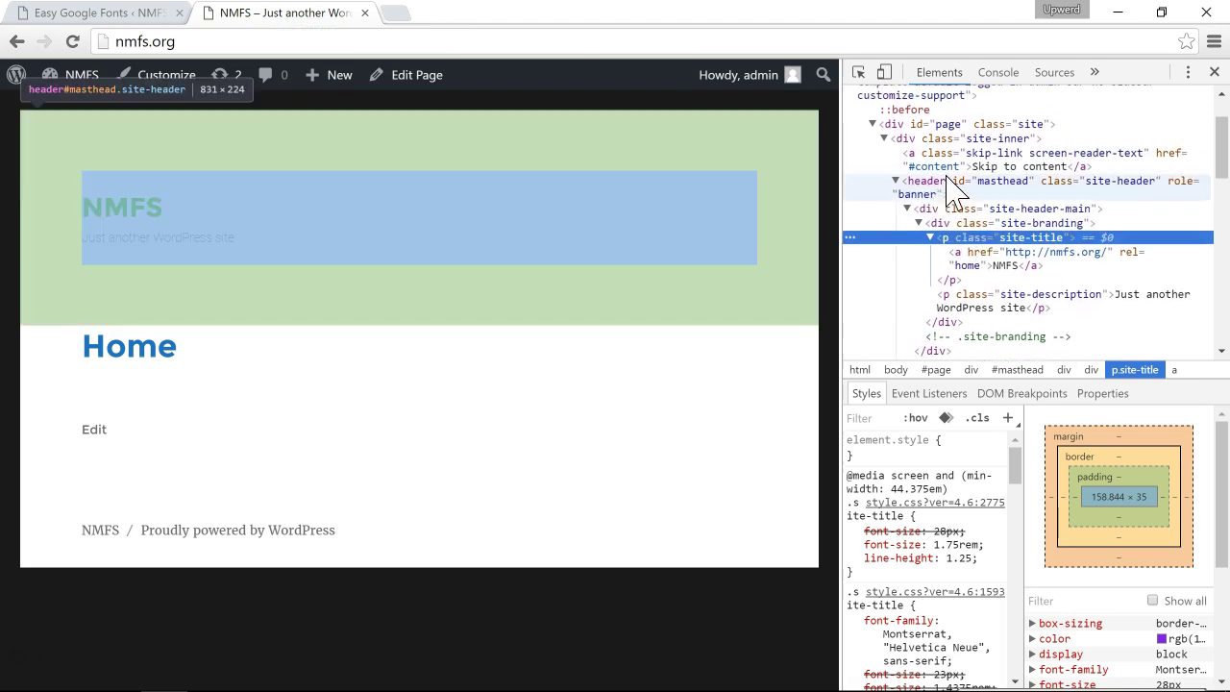
click(966, 182)
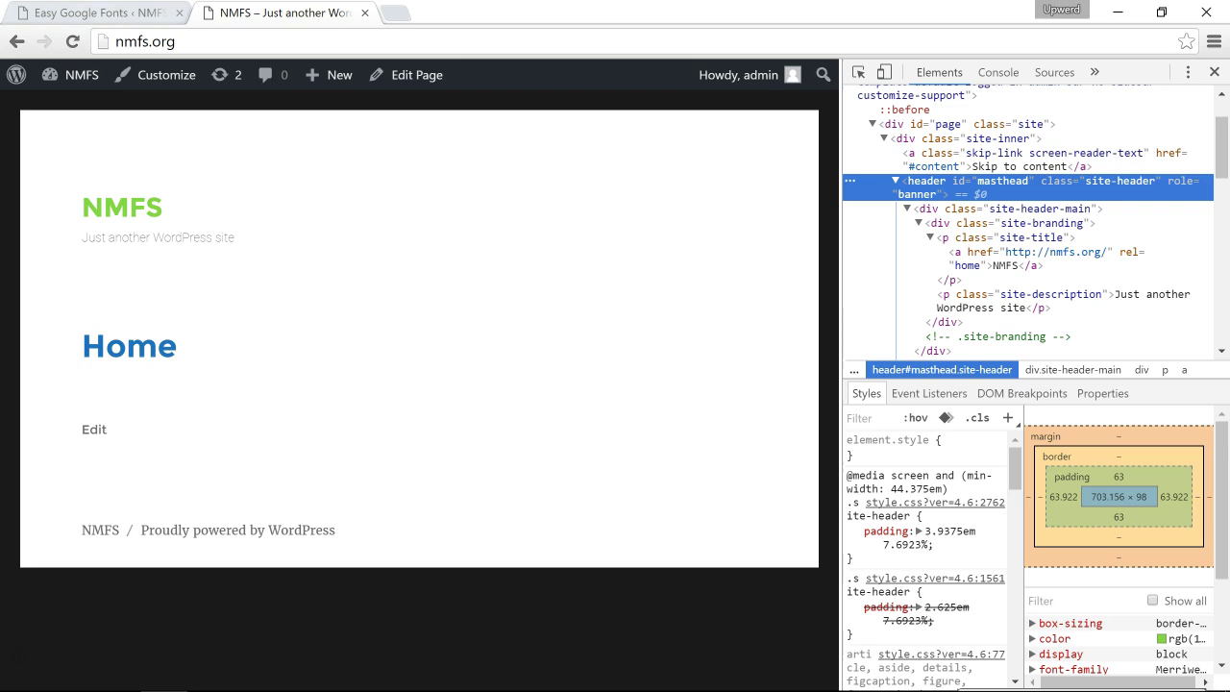
- Try #masthead as an additional CSS selector for the Site Title control and erase it again
key(ctrl+Tab)
text(#)
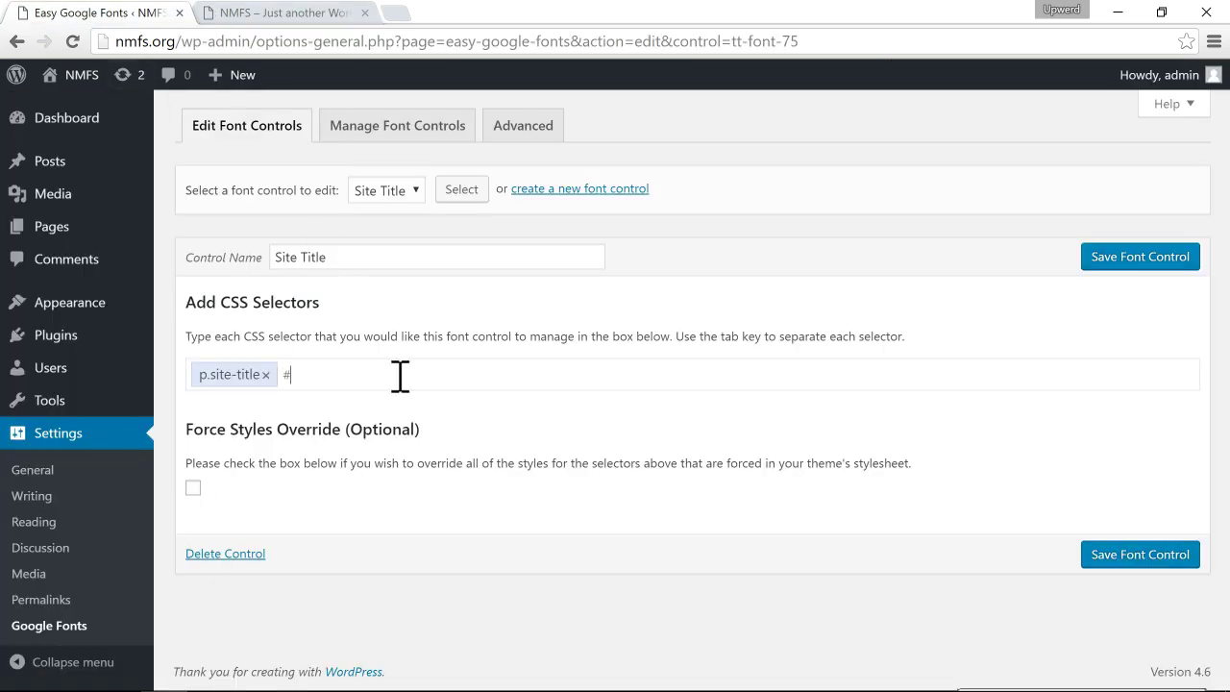
text(masthead)
key(BackSpace)
key(BackSpace)
key(BackSpace)
key(BackSpace)
key(BackSpace)
key(BackSpace)
key(BackSpace)
key(BackSpace)
key(BackSpace)
- Enable Force Styles Override for the Site Title control and save the control
click(214, 382)
click(194, 490)
click(1152, 559)
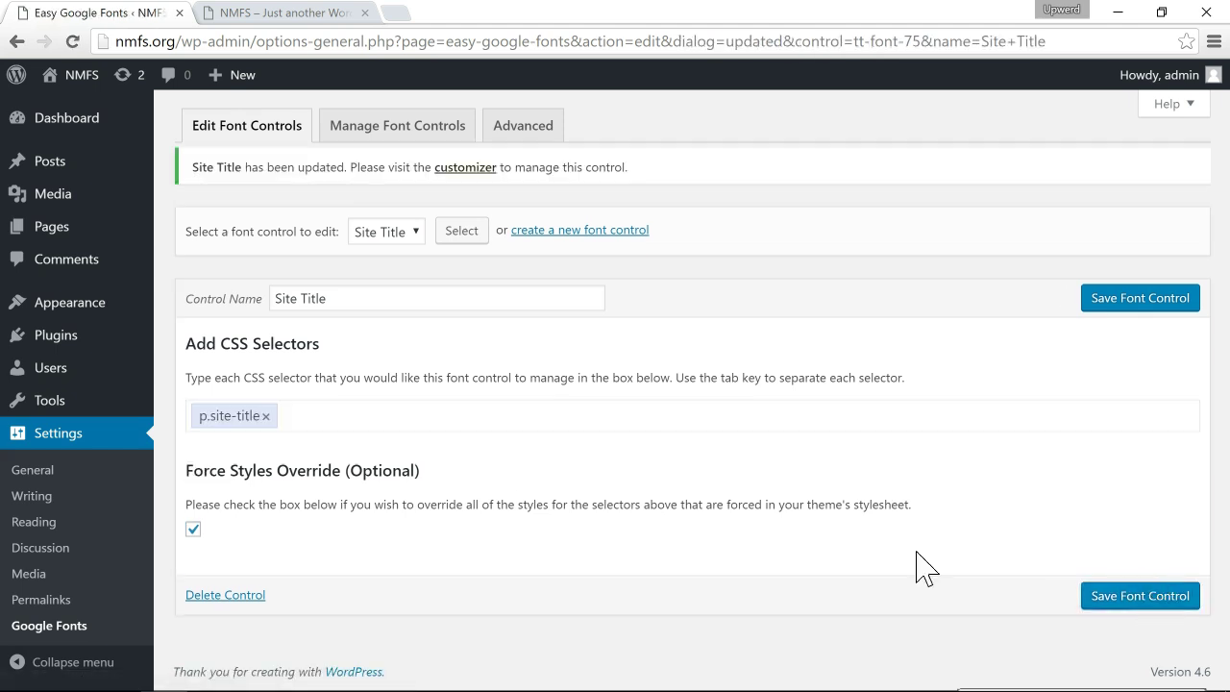
- Open the theme customizer's Theme Typography section and expand the Site Title control's font settings
mouse_move(58, 305)
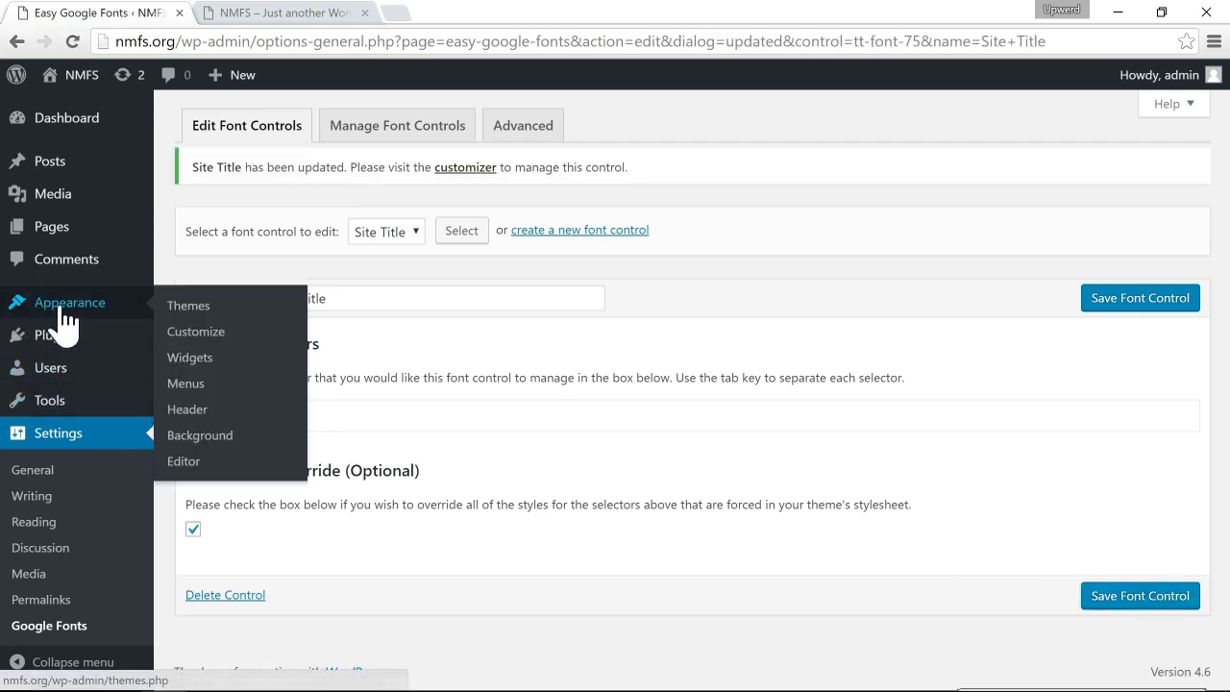
click(215, 338)
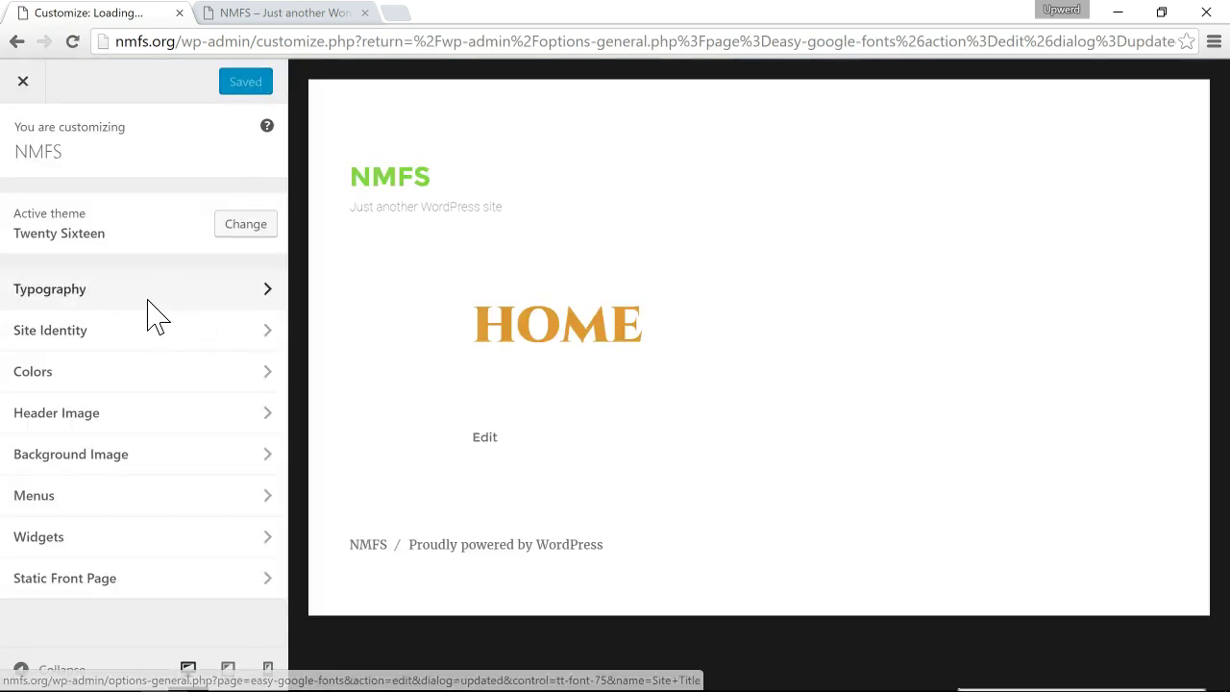
click(147, 301)
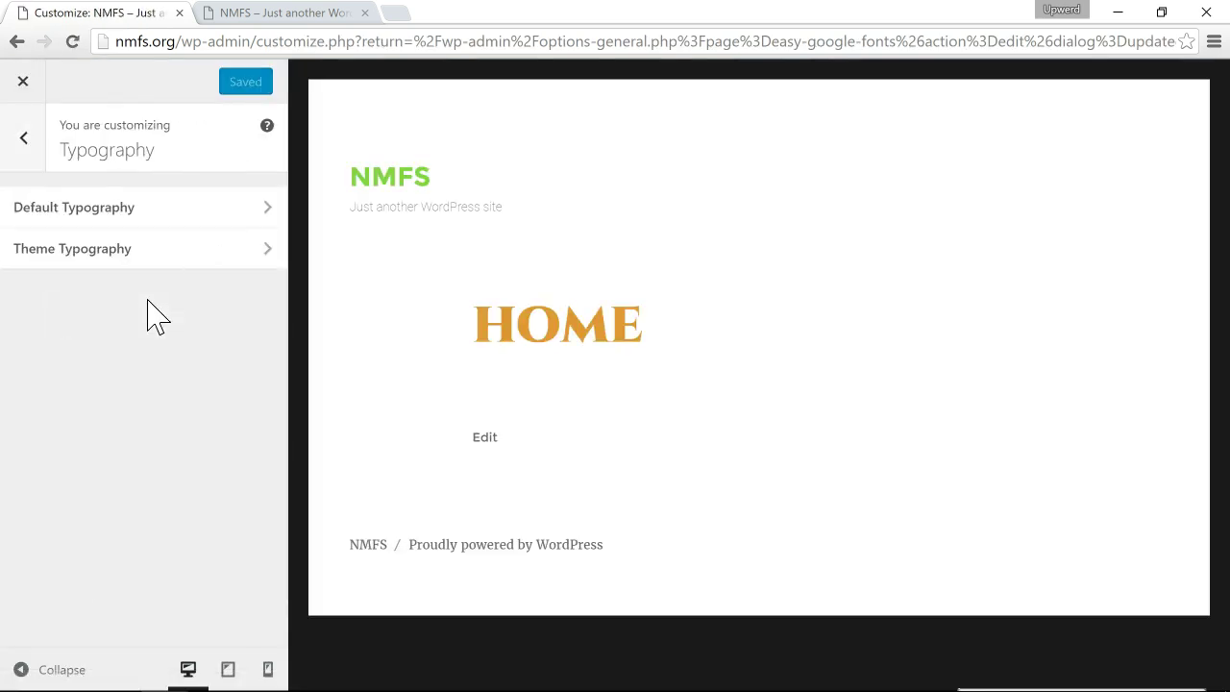
click(104, 252)
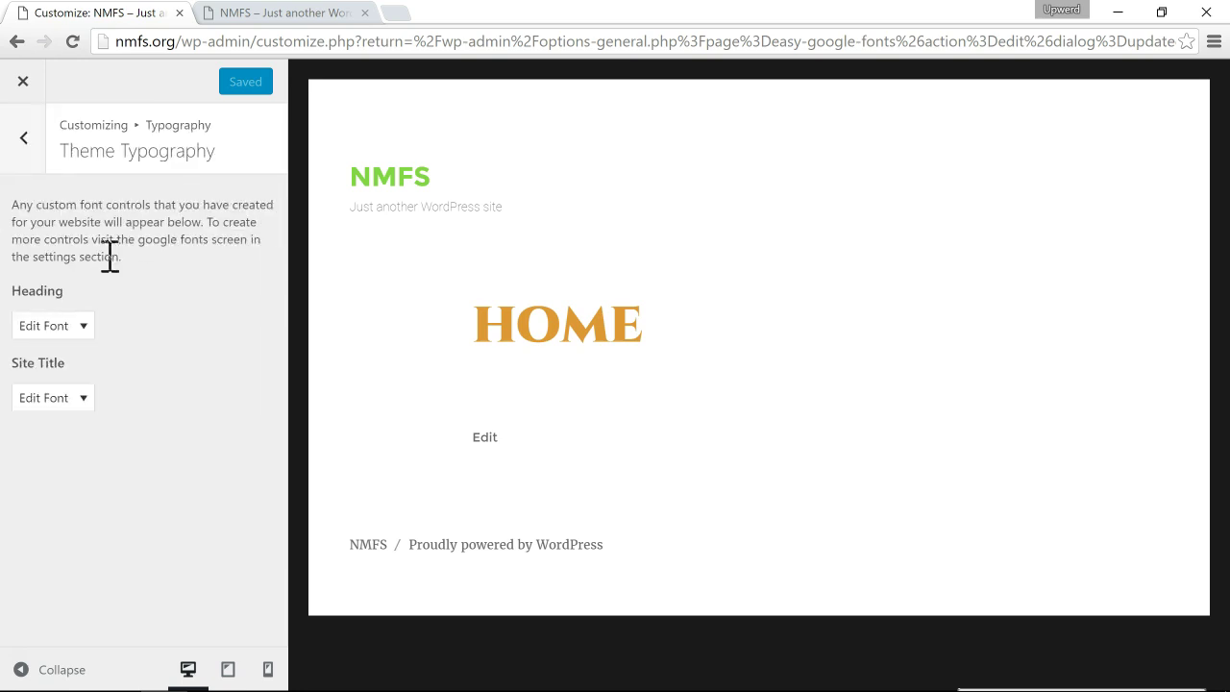
click(84, 401)
scroll(85, 411, down, 2)
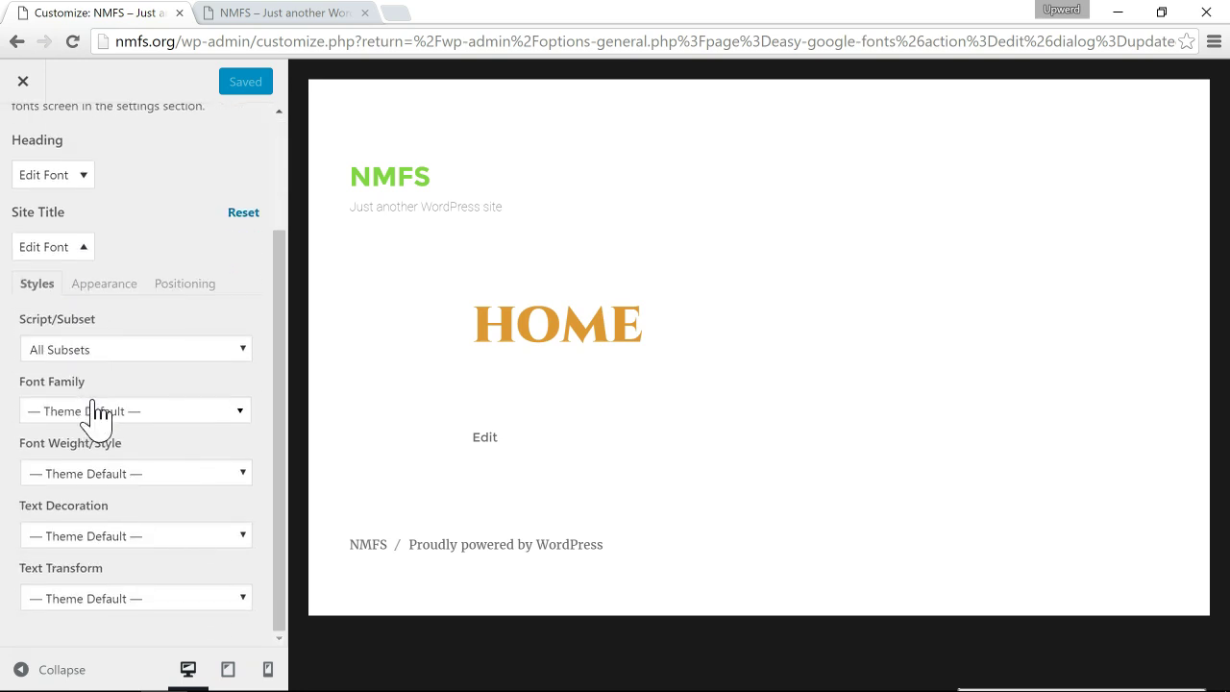
- Try the Alike font family for the Site Title control and settle on Antic Slab
click(115, 411)
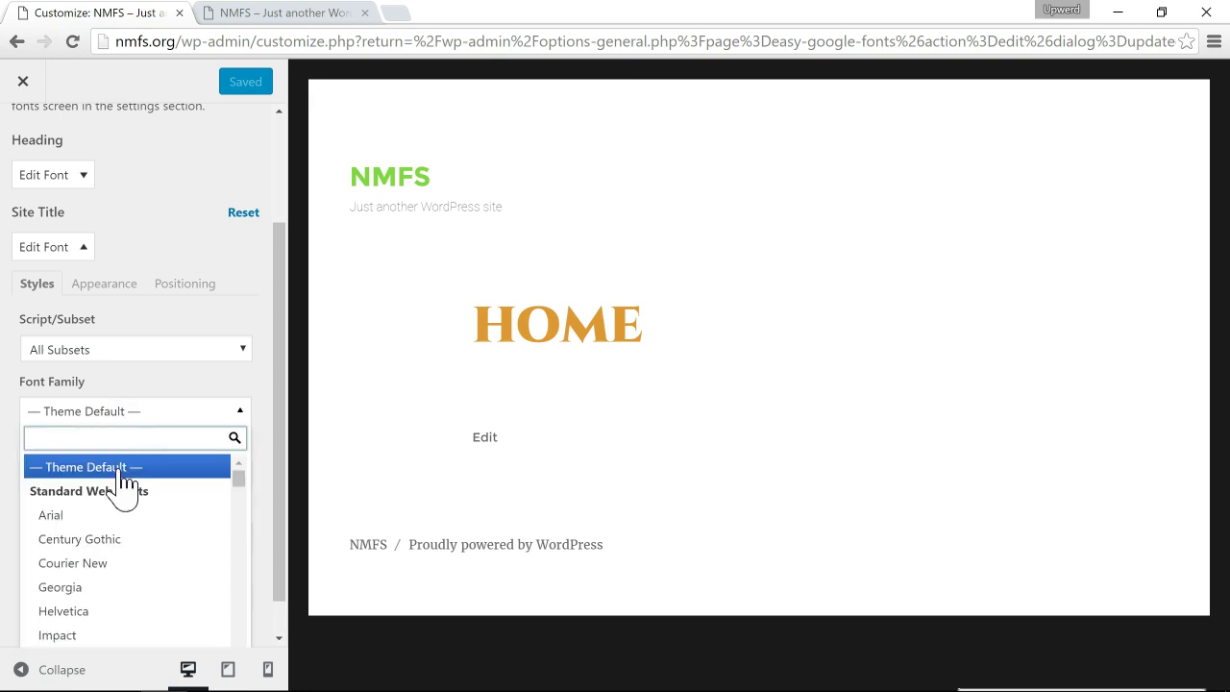
scroll(121, 484, down, 1)
scroll(117, 606, down, 5)
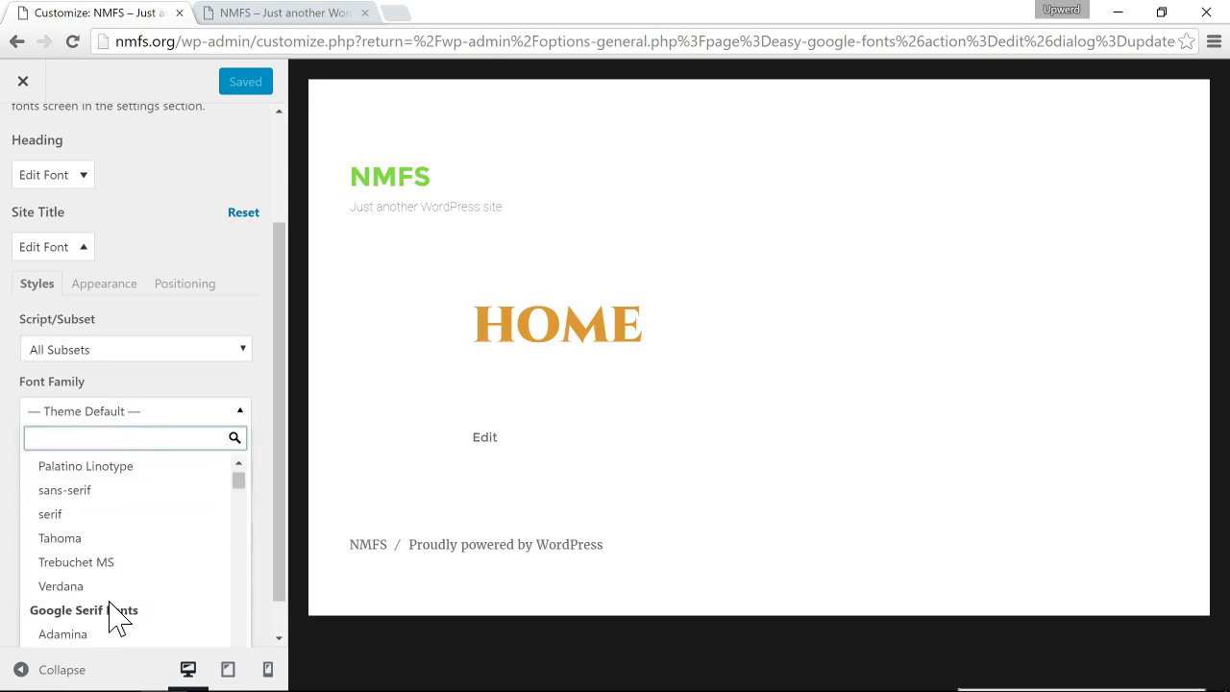
click(102, 606)
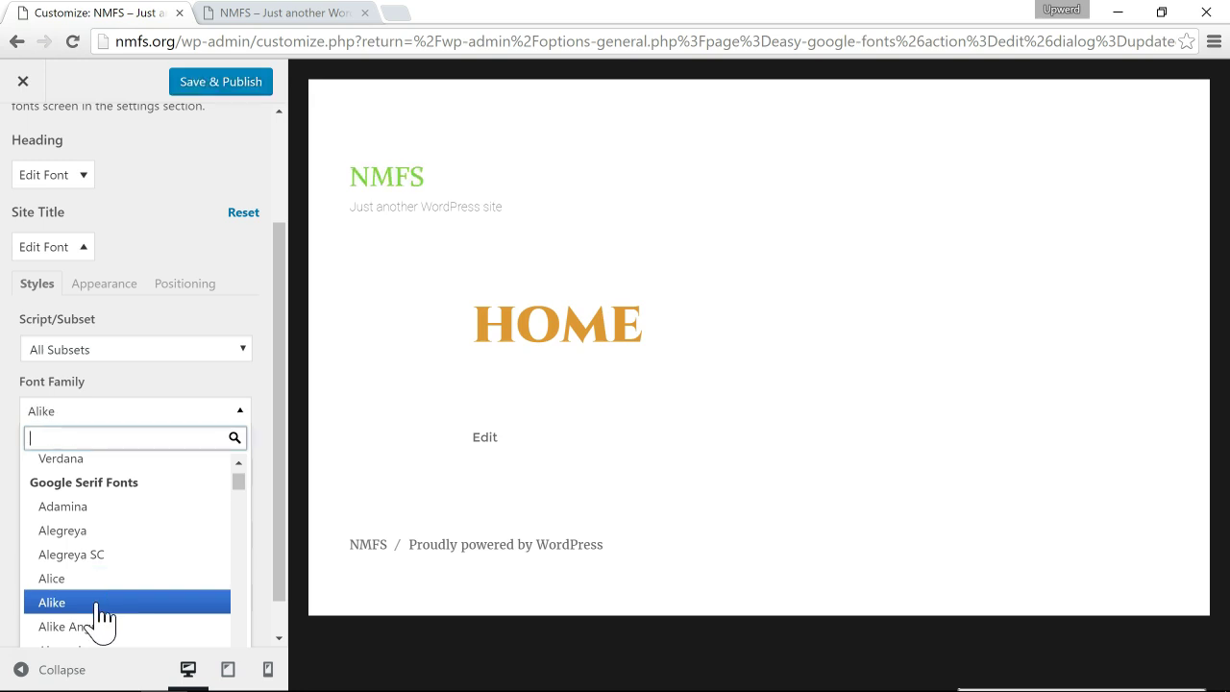
scroll(101, 615, down, 1)
scroll(101, 615, down, 1)
click(116, 546)
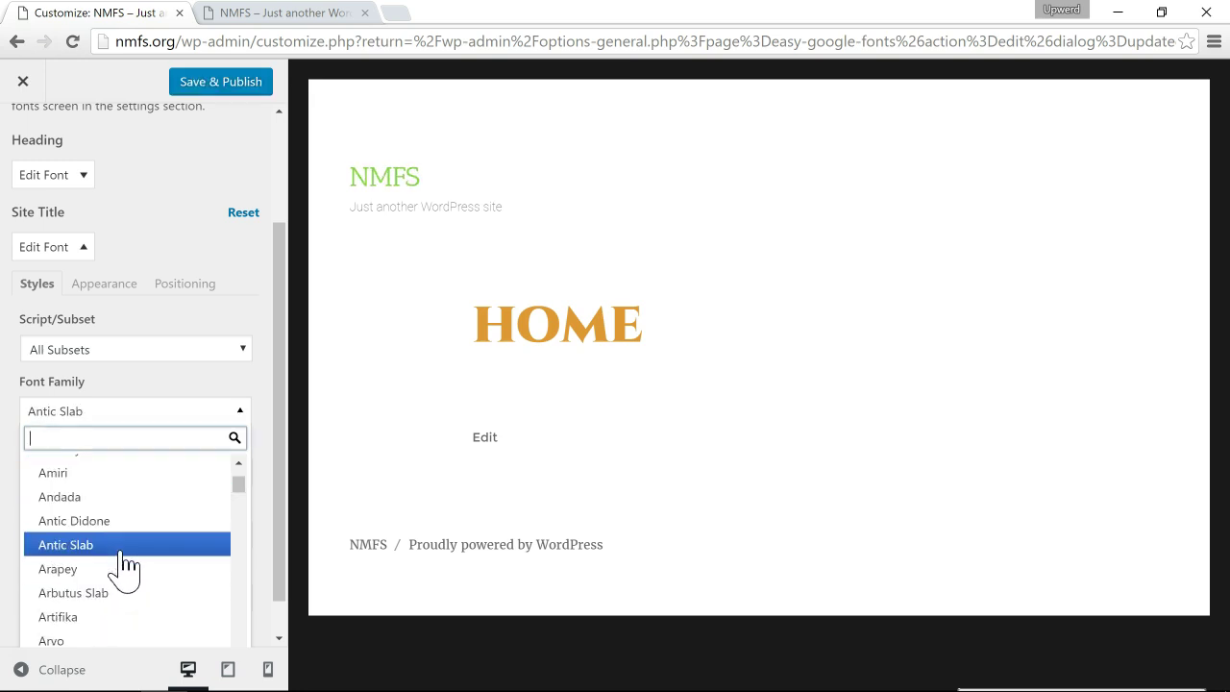
click(243, 298)
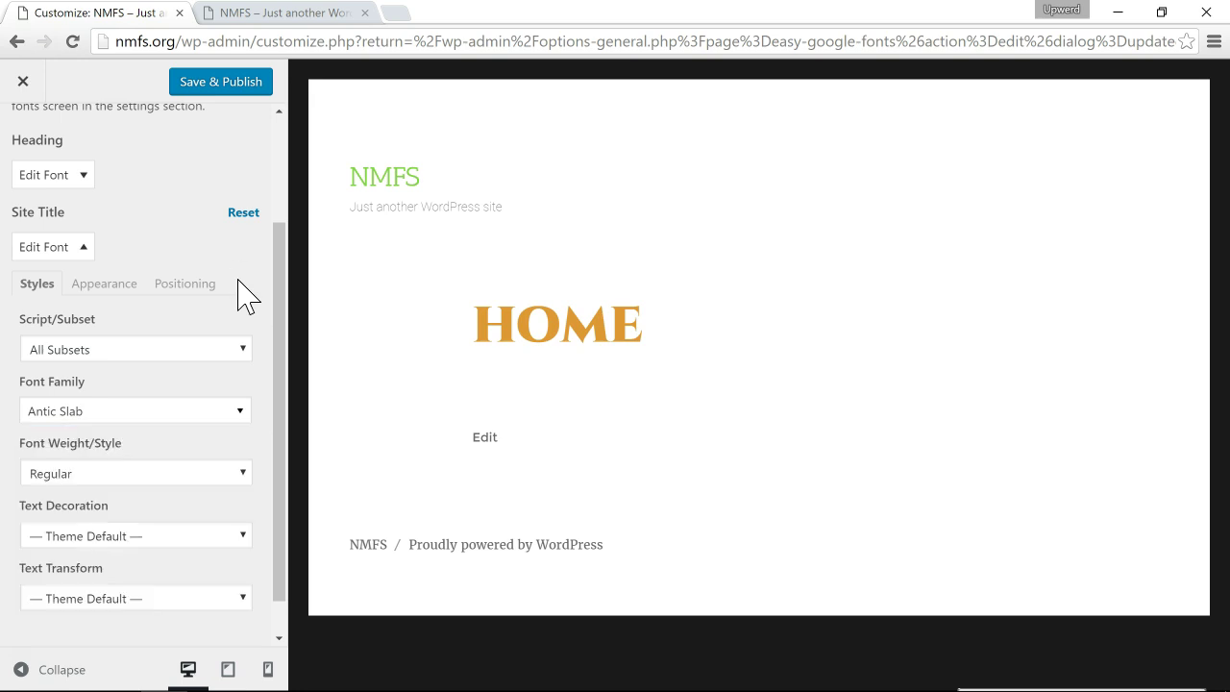
- Inspect the NMFS site title in the preview and select its p.site-title element to examine the applied font styles
right_click(396, 188)
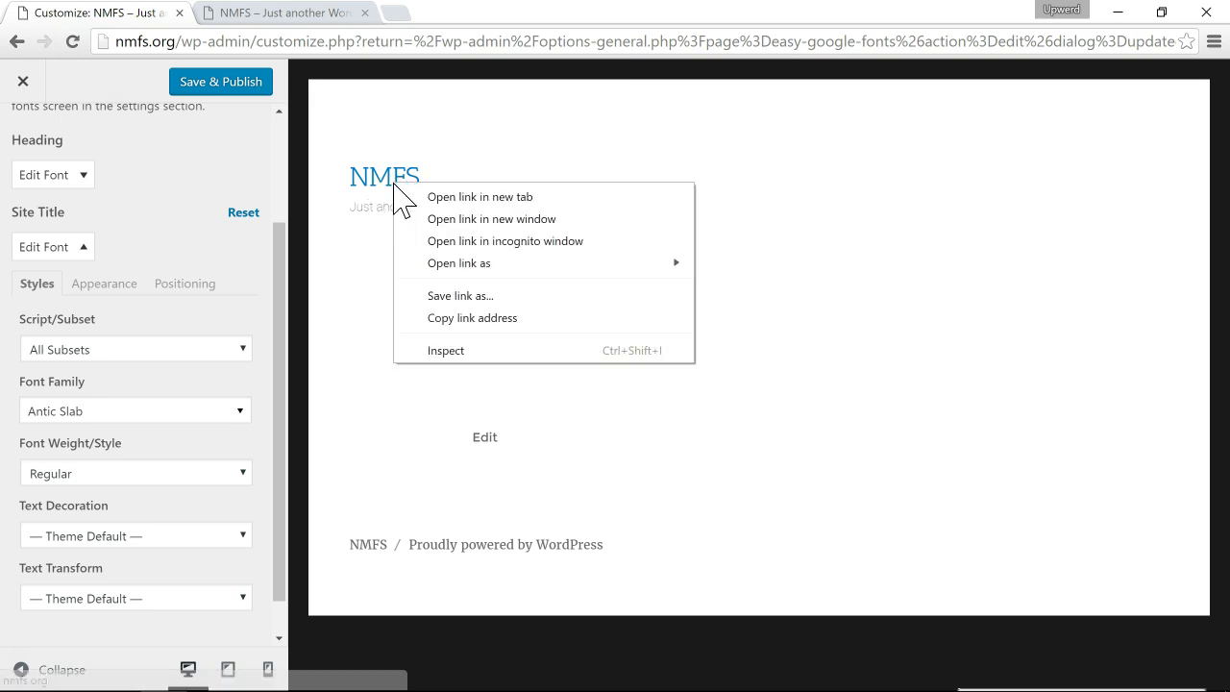
click(453, 352)
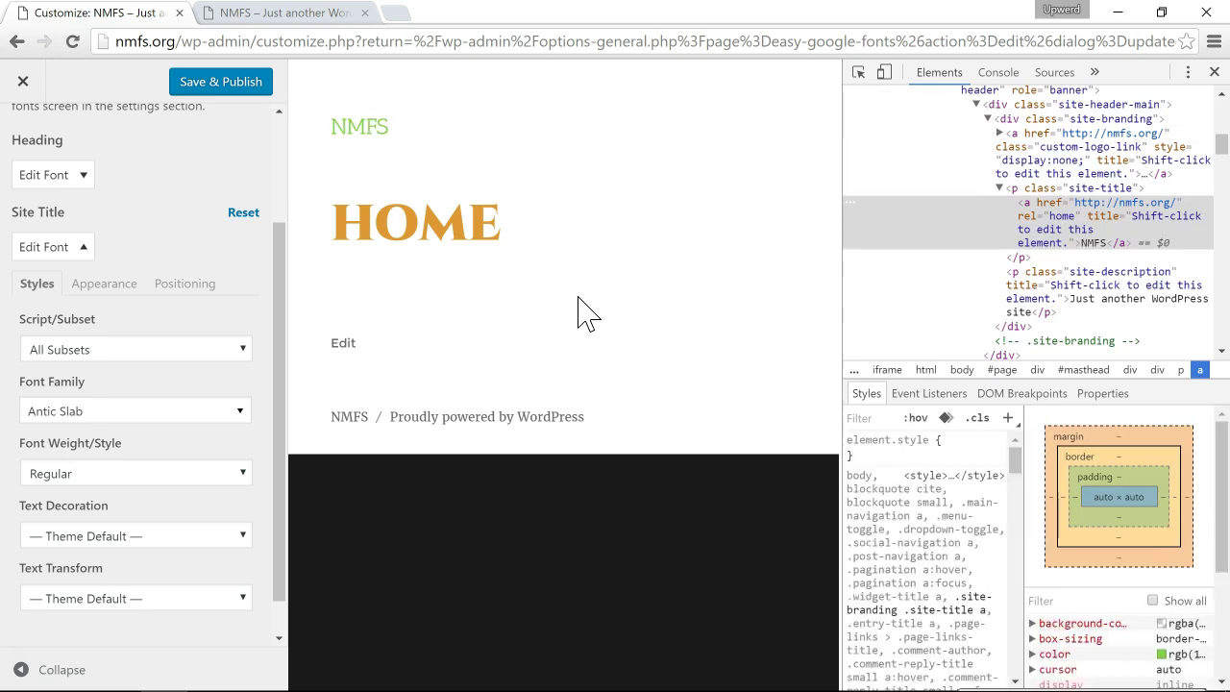
click(1030, 197)
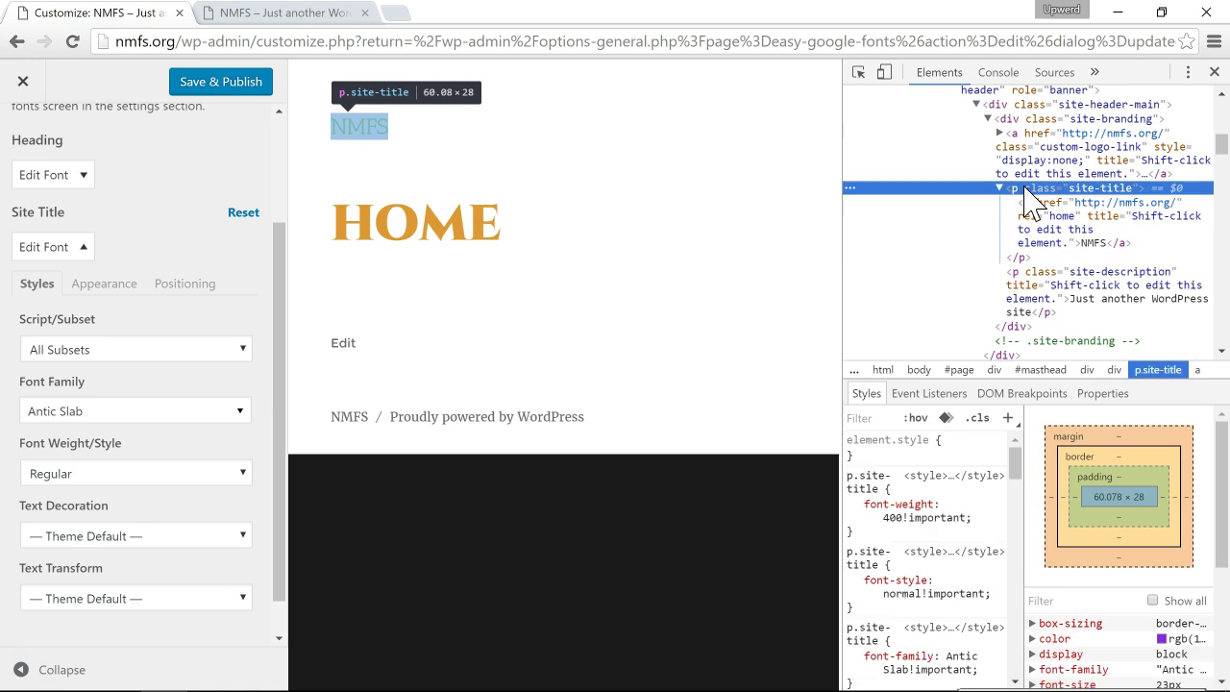